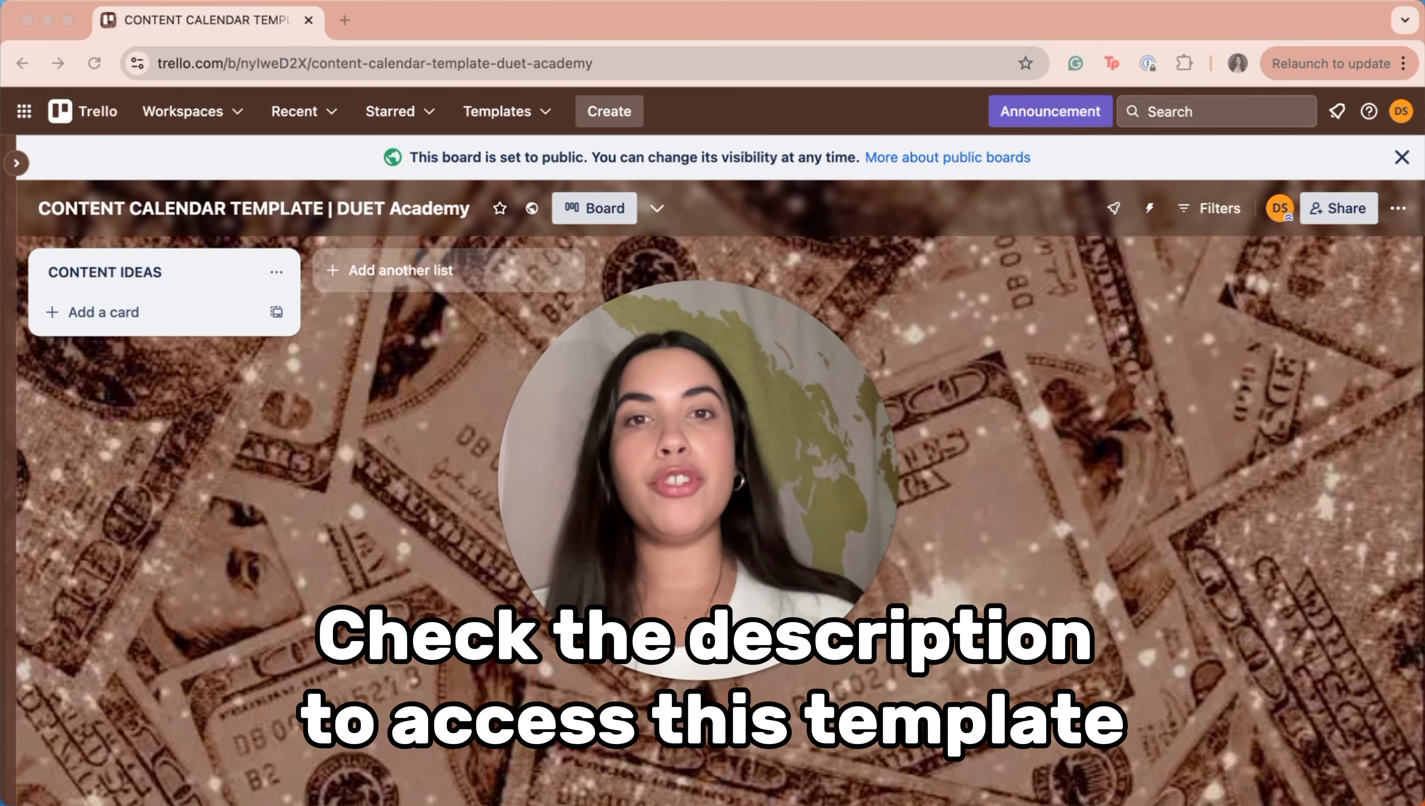
mouse_move(671, 643)
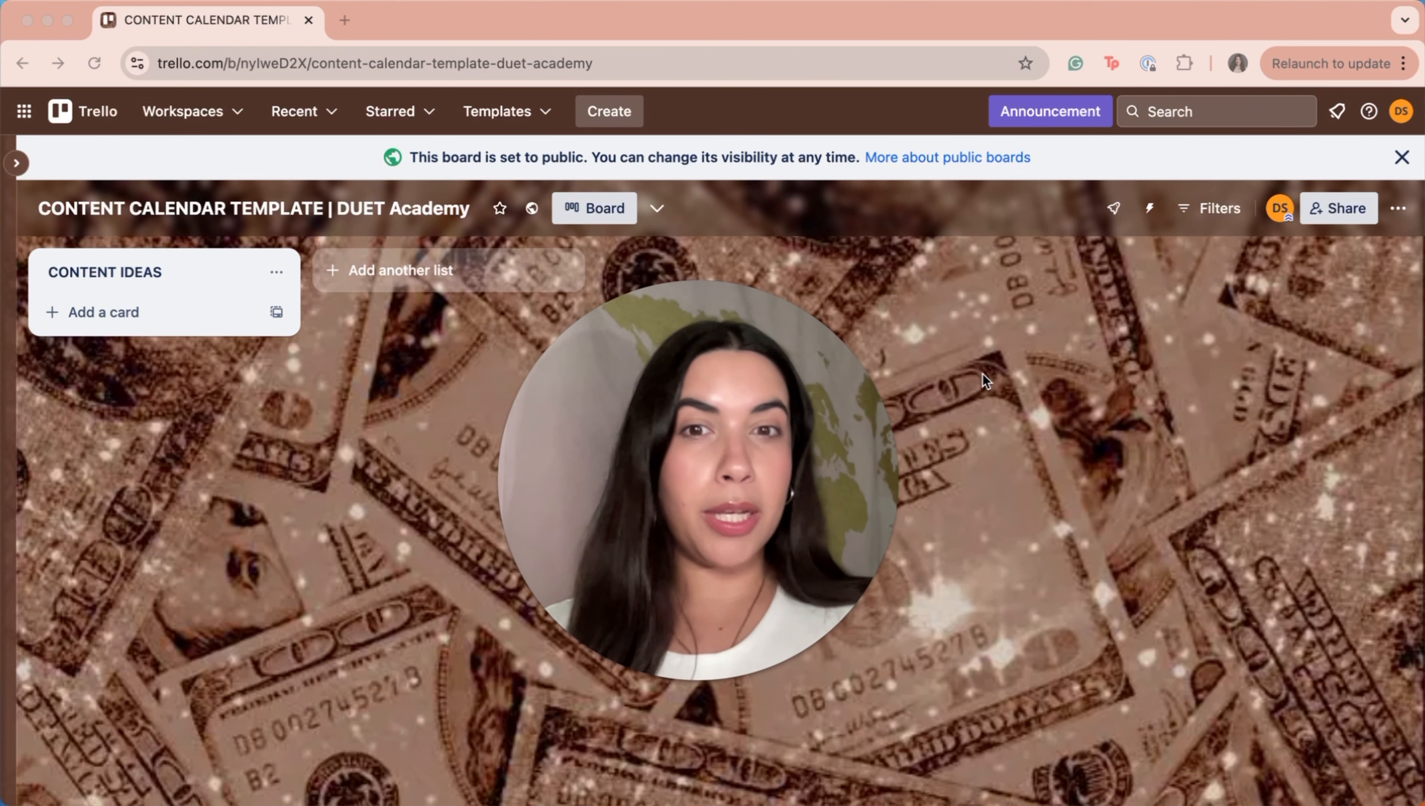
left_click(1400, 209)
scroll(1247, 621, "down", 1)
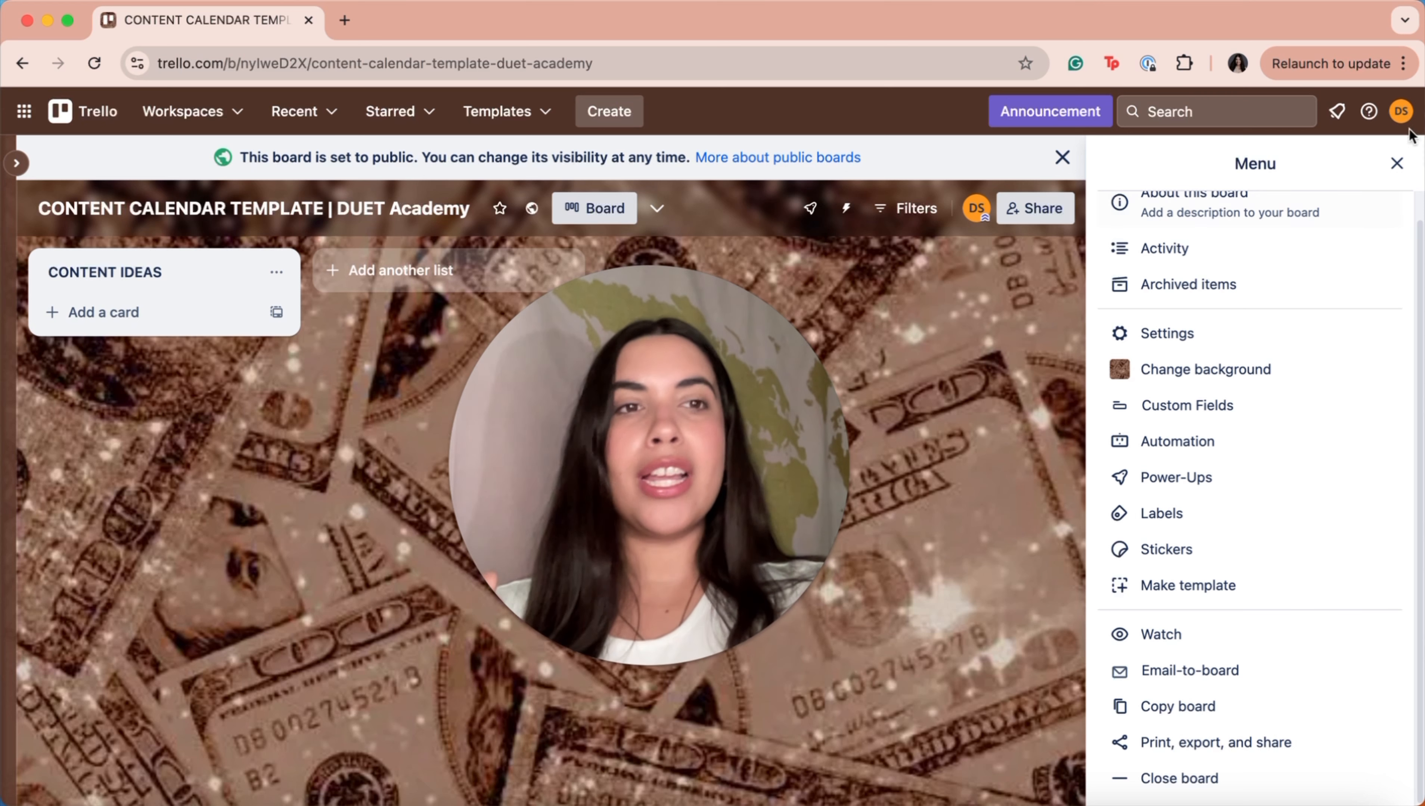
left_click(1396, 163)
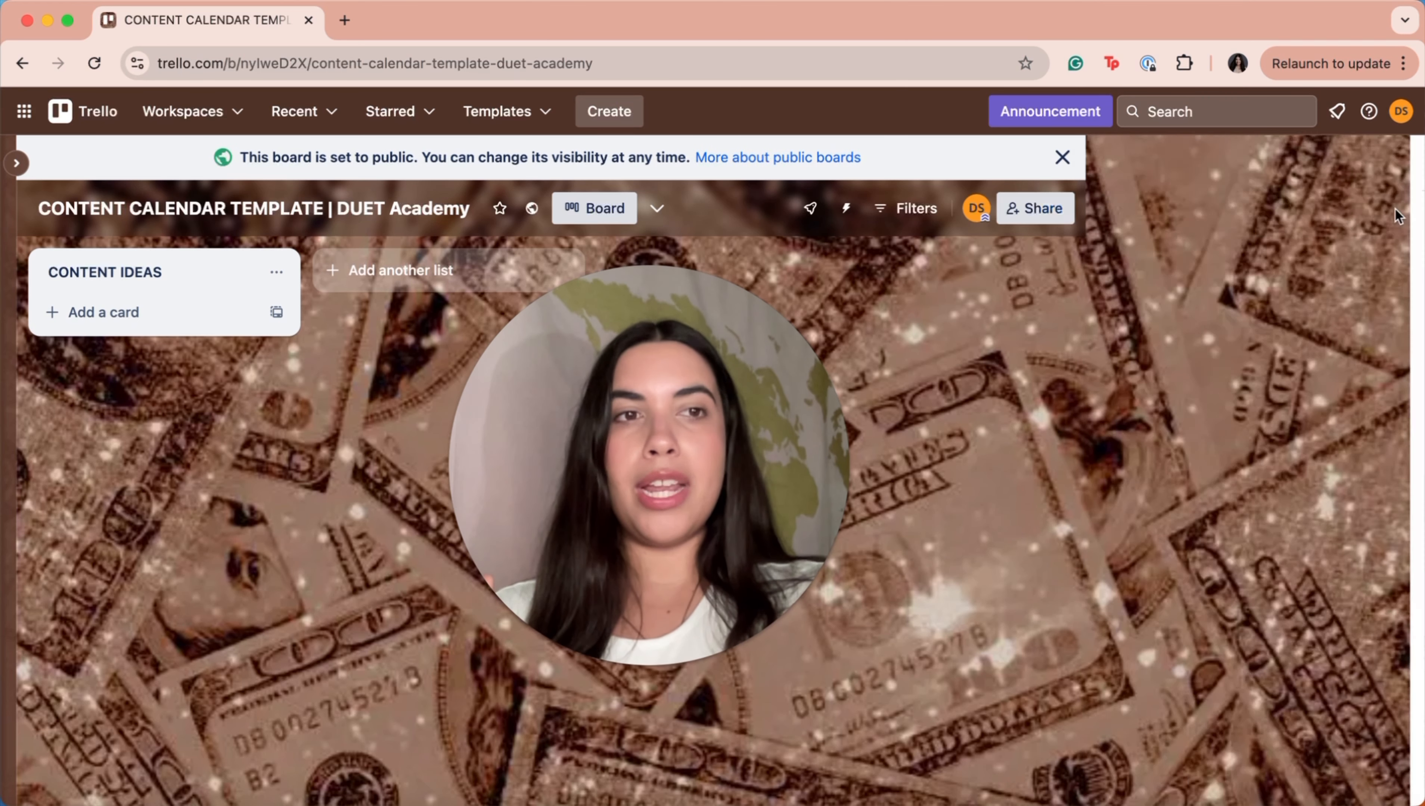
Step: Upload Untitled design (3).jpg from the Downloads folder as the board's custom background
left_click(1397, 216)
left_click(1185, 398)
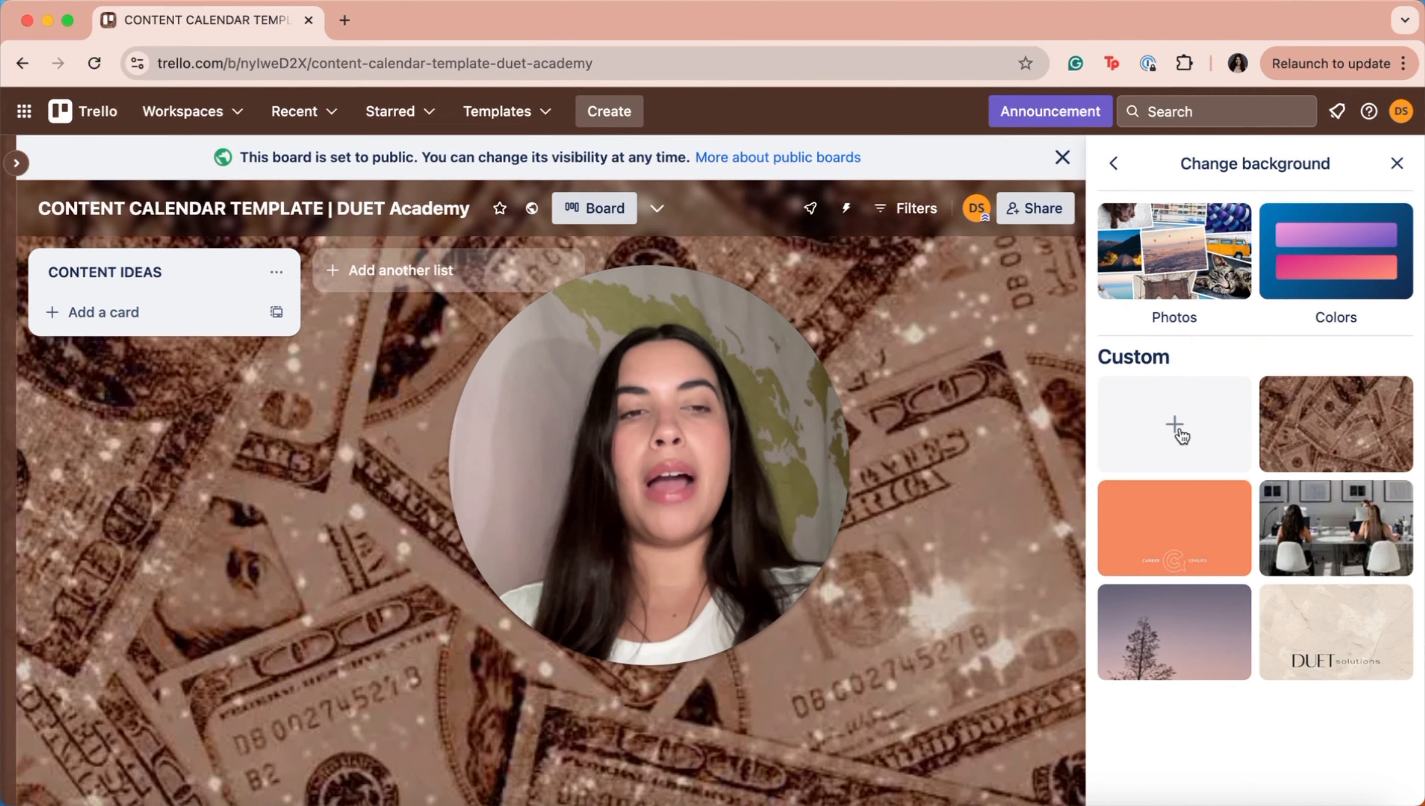
left_click(1179, 432)
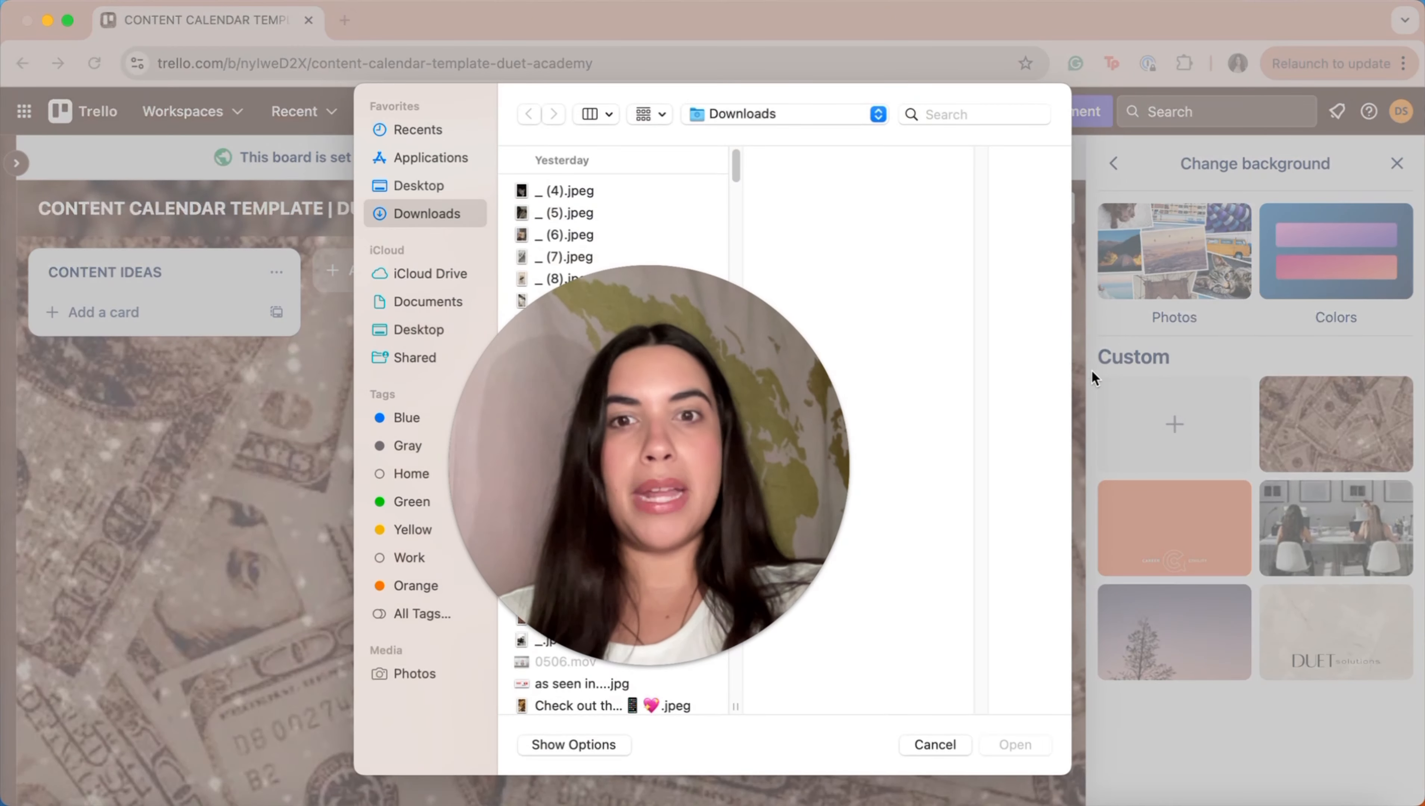
left_click(960, 744)
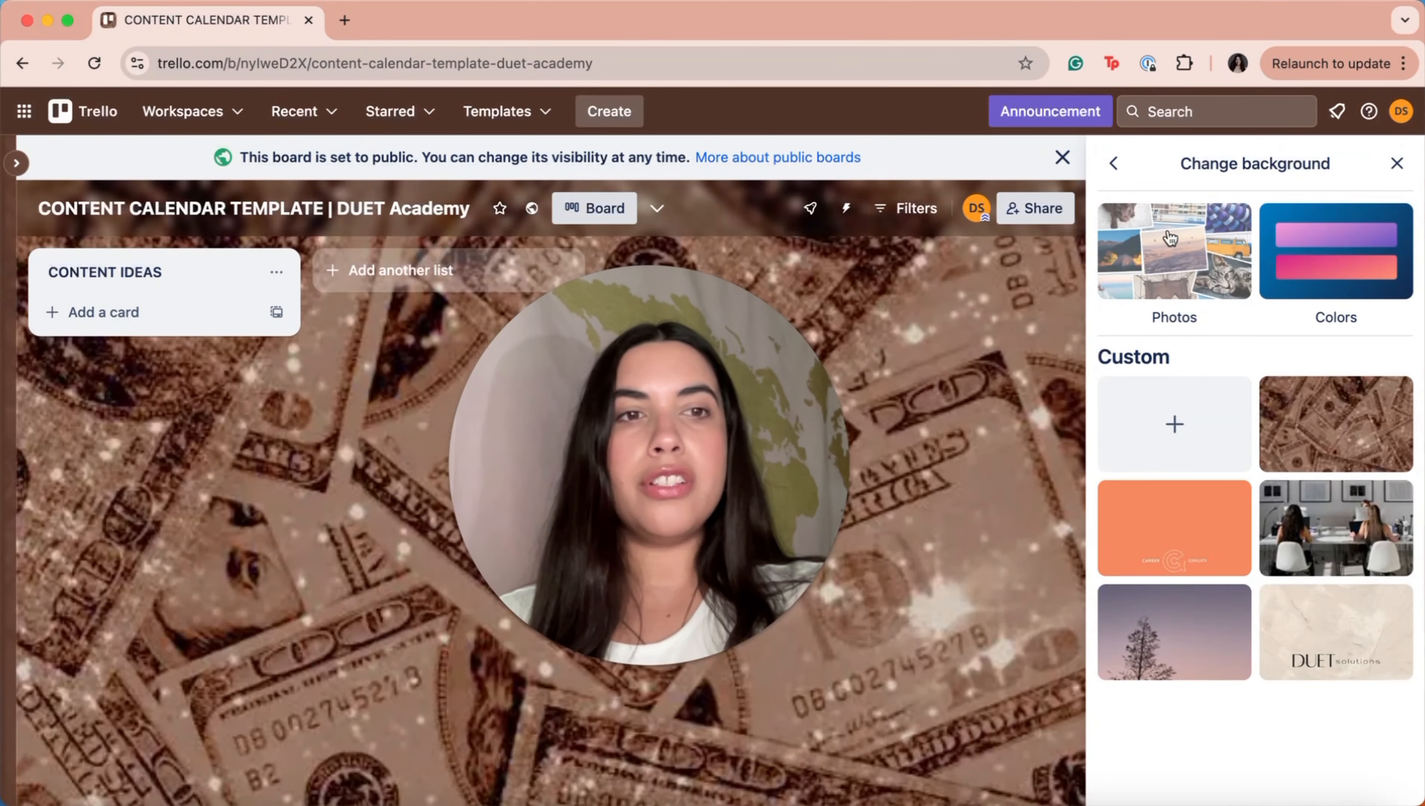
left_click(1164, 447)
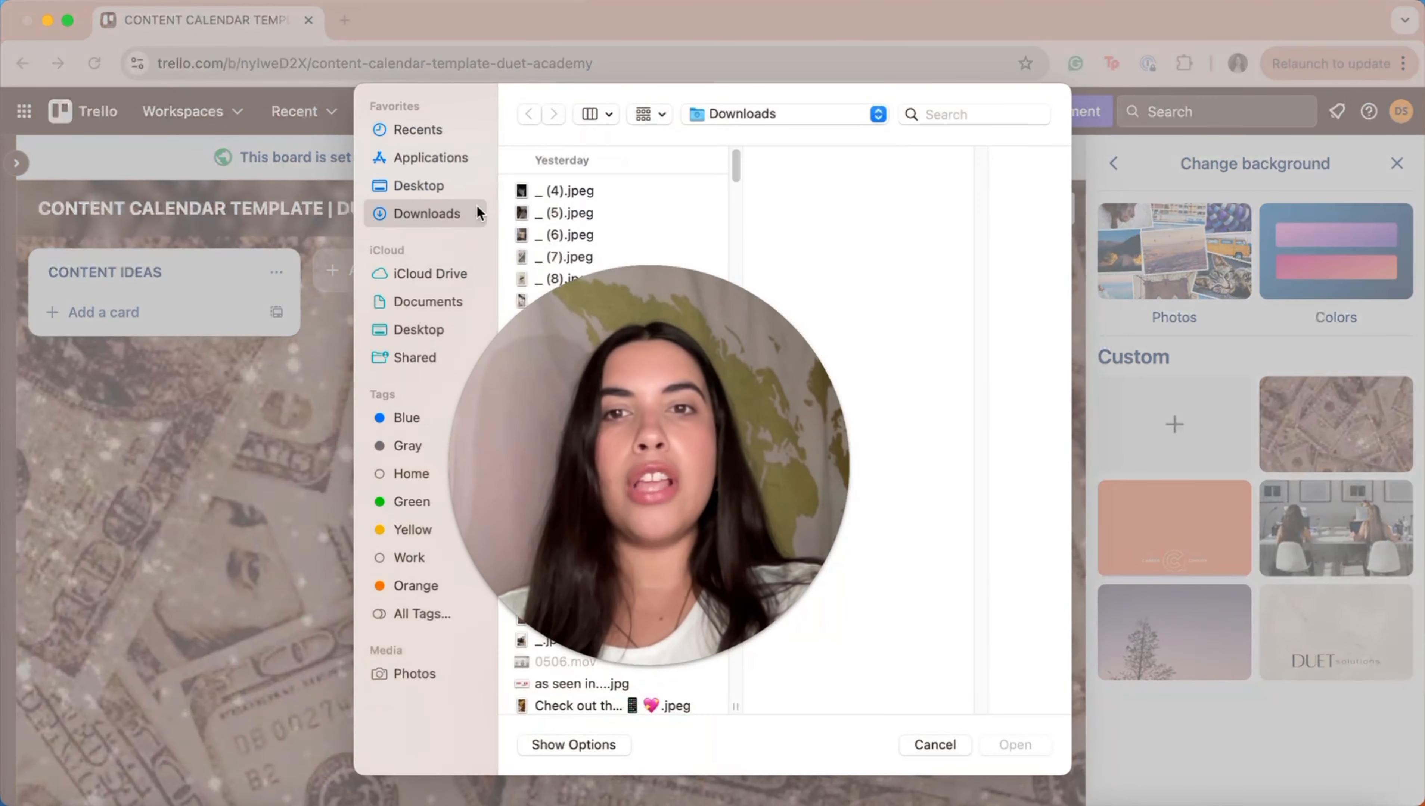
left_click_drag(589, 367, 987, 211)
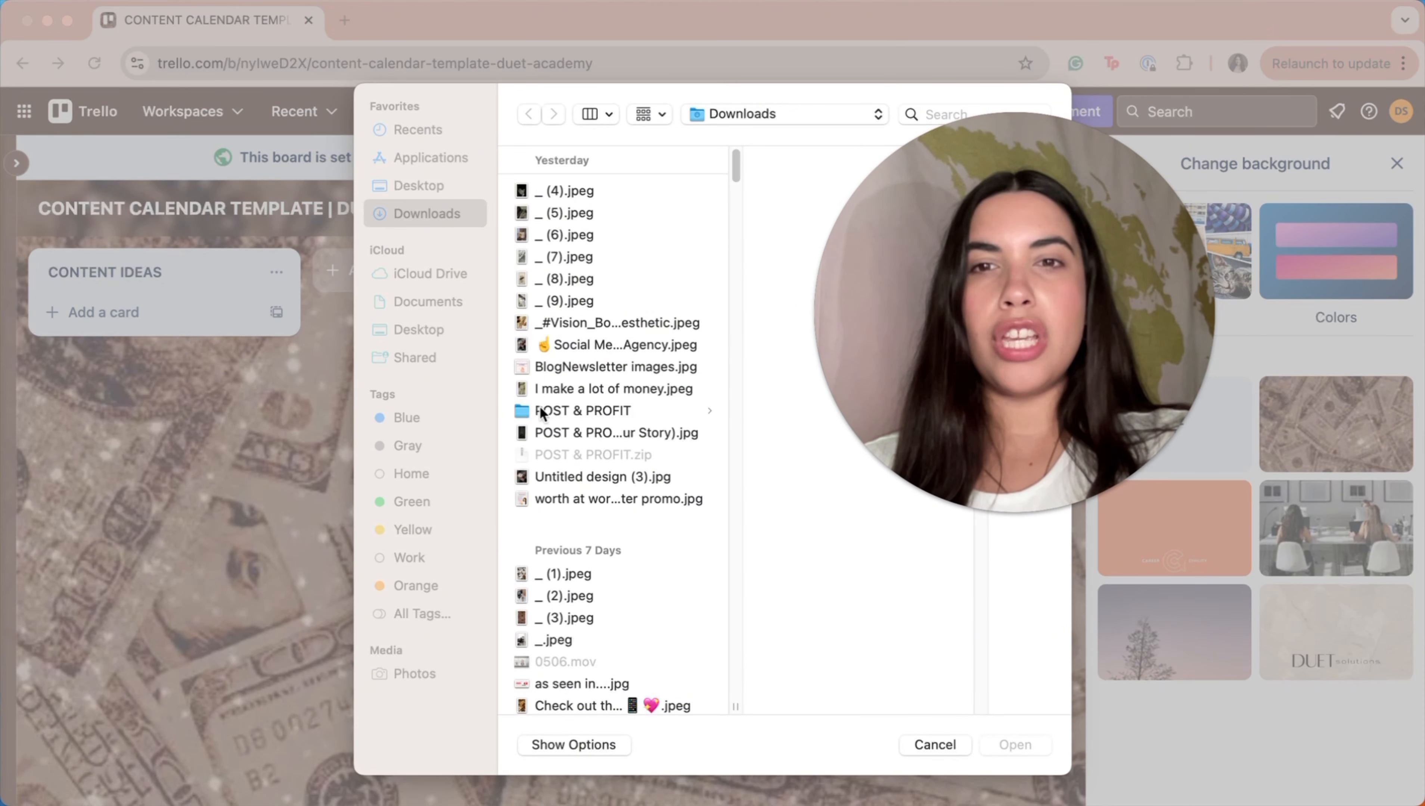
left_click(581, 487)
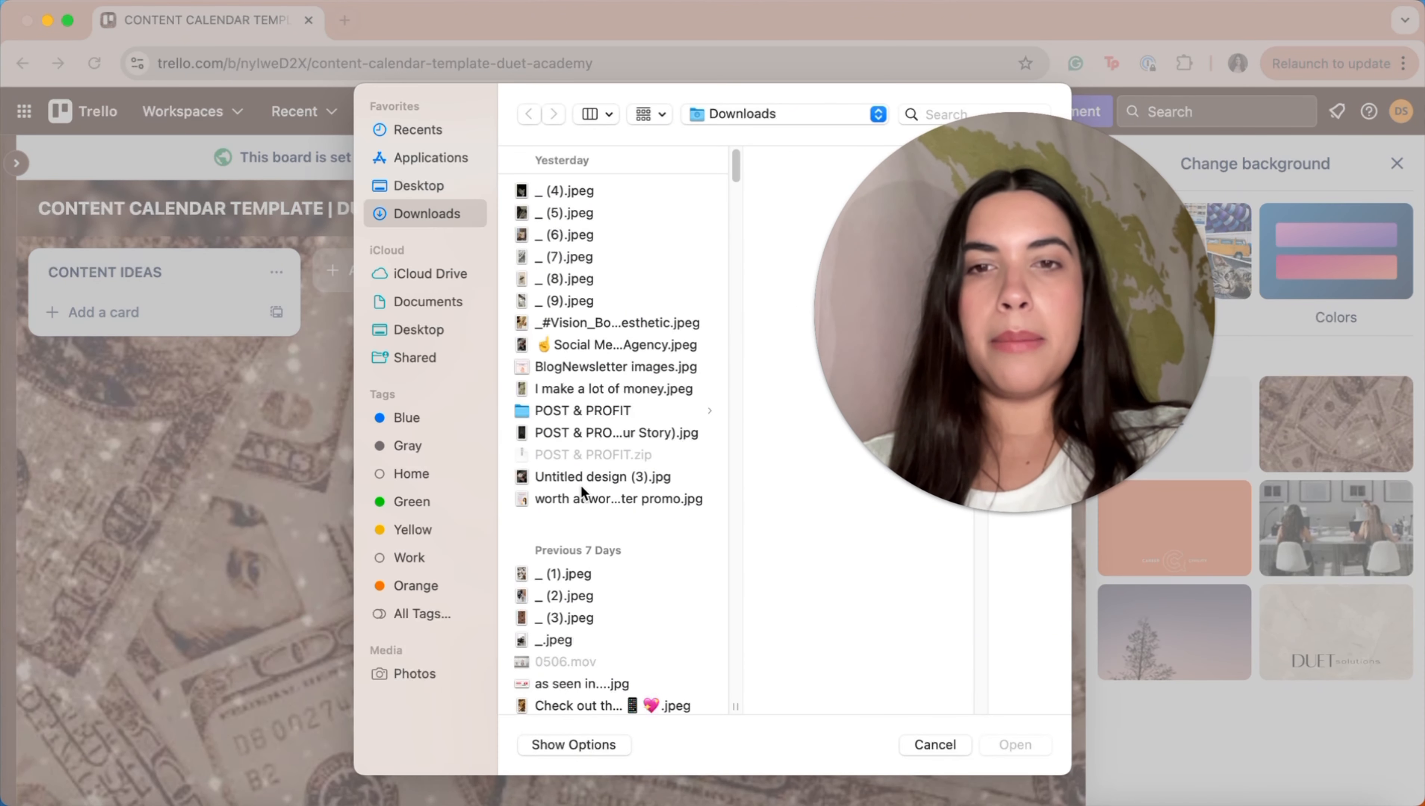
left_click(581, 483)
left_click_drag(1030, 356, 571, 427)
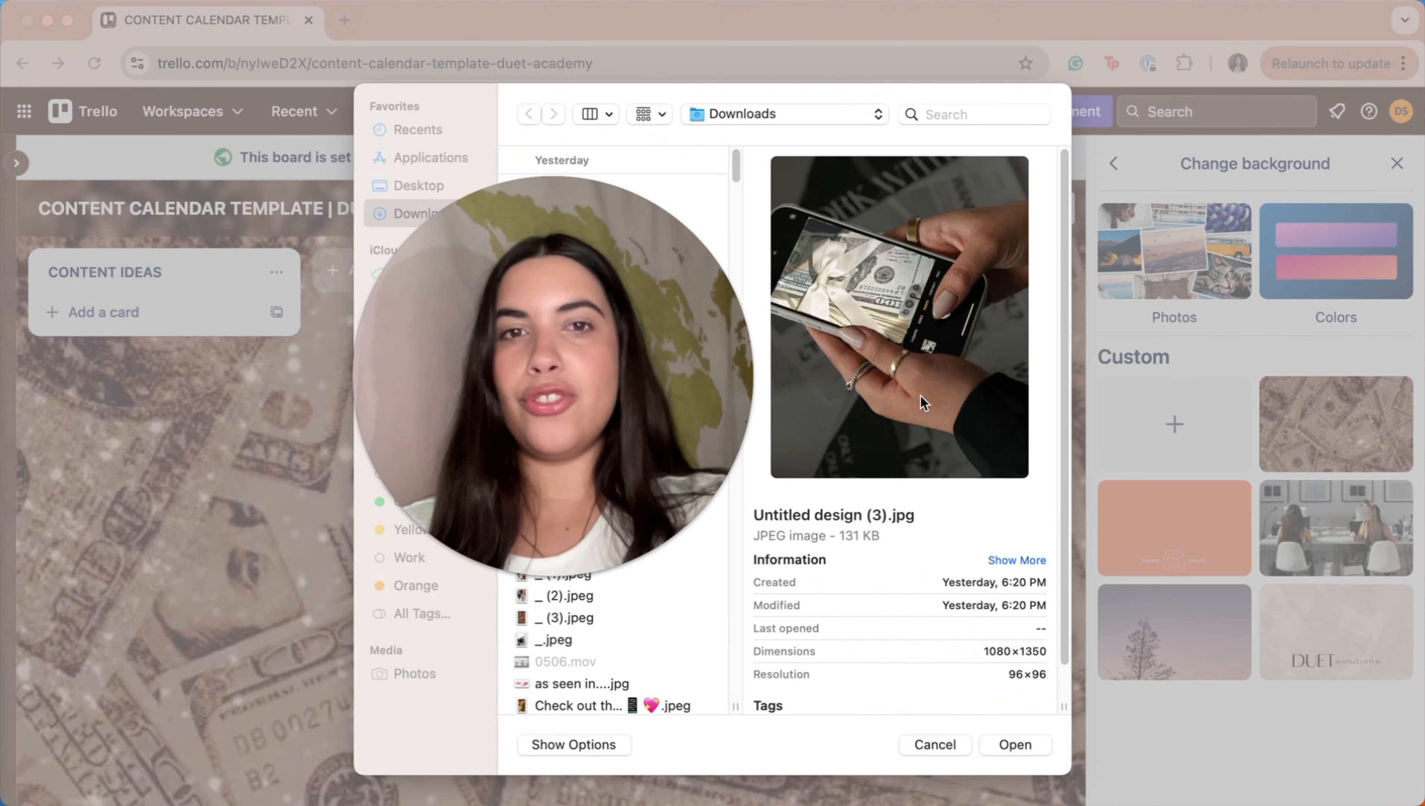
left_click(1010, 743)
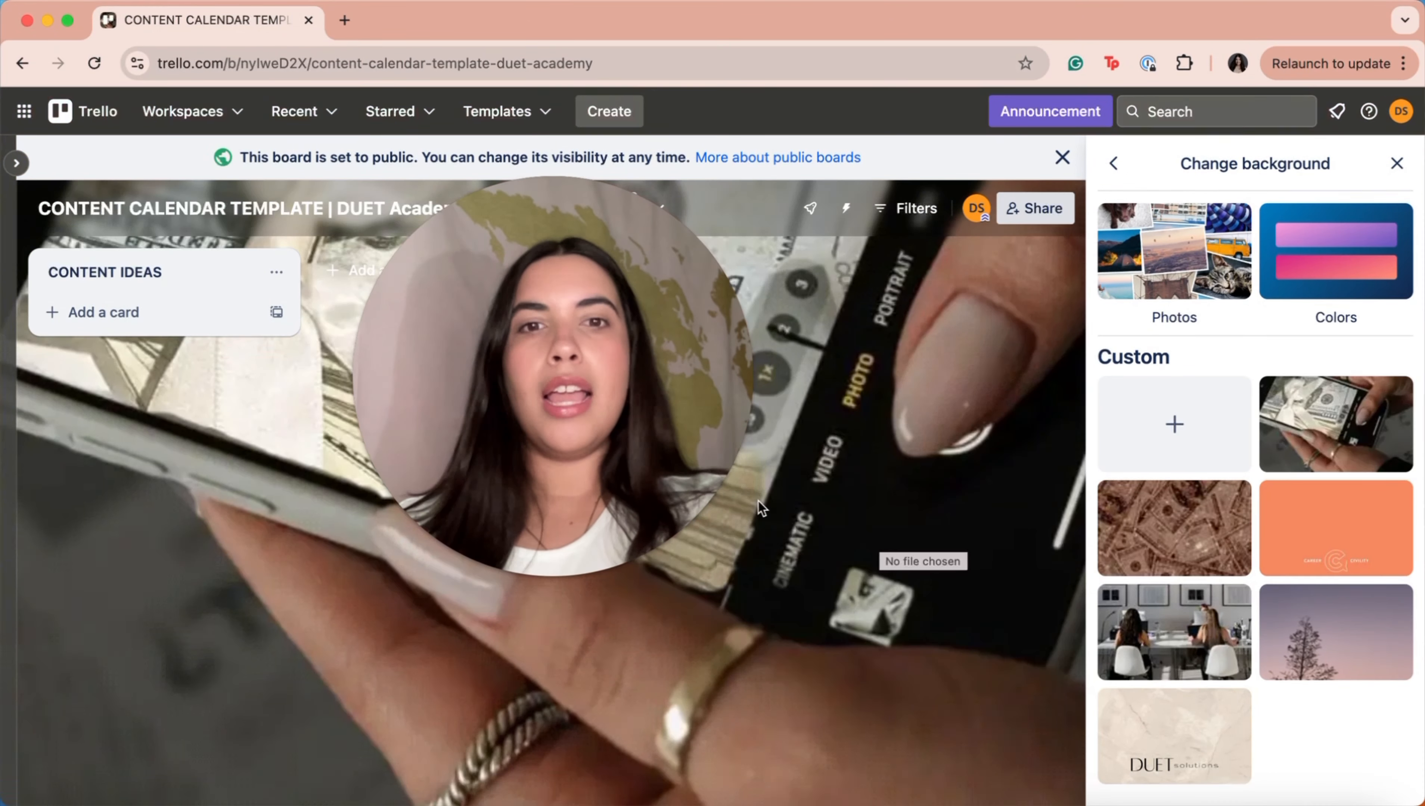
left_click_drag(690, 458, 936, 538)
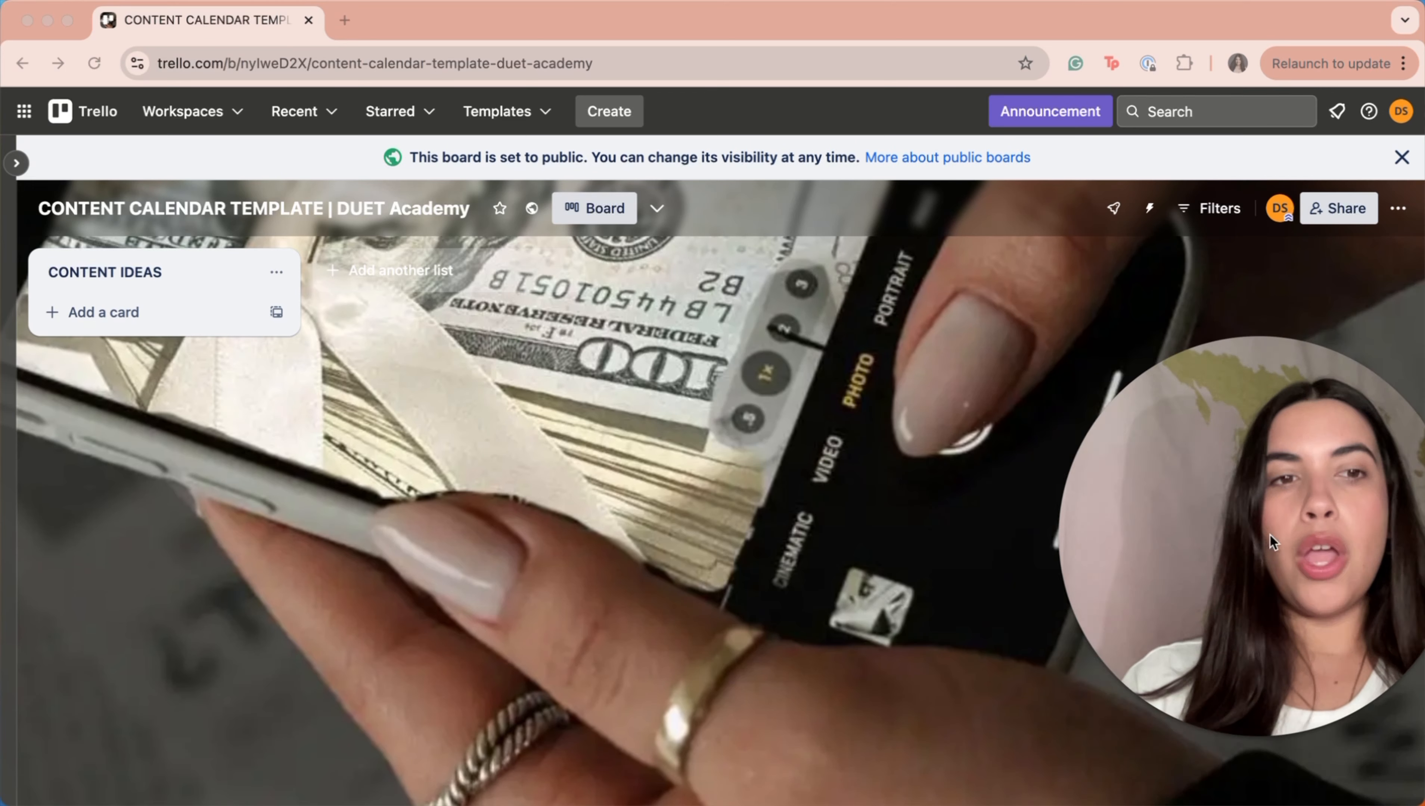
left_click_drag(1269, 543, 1148, 551)
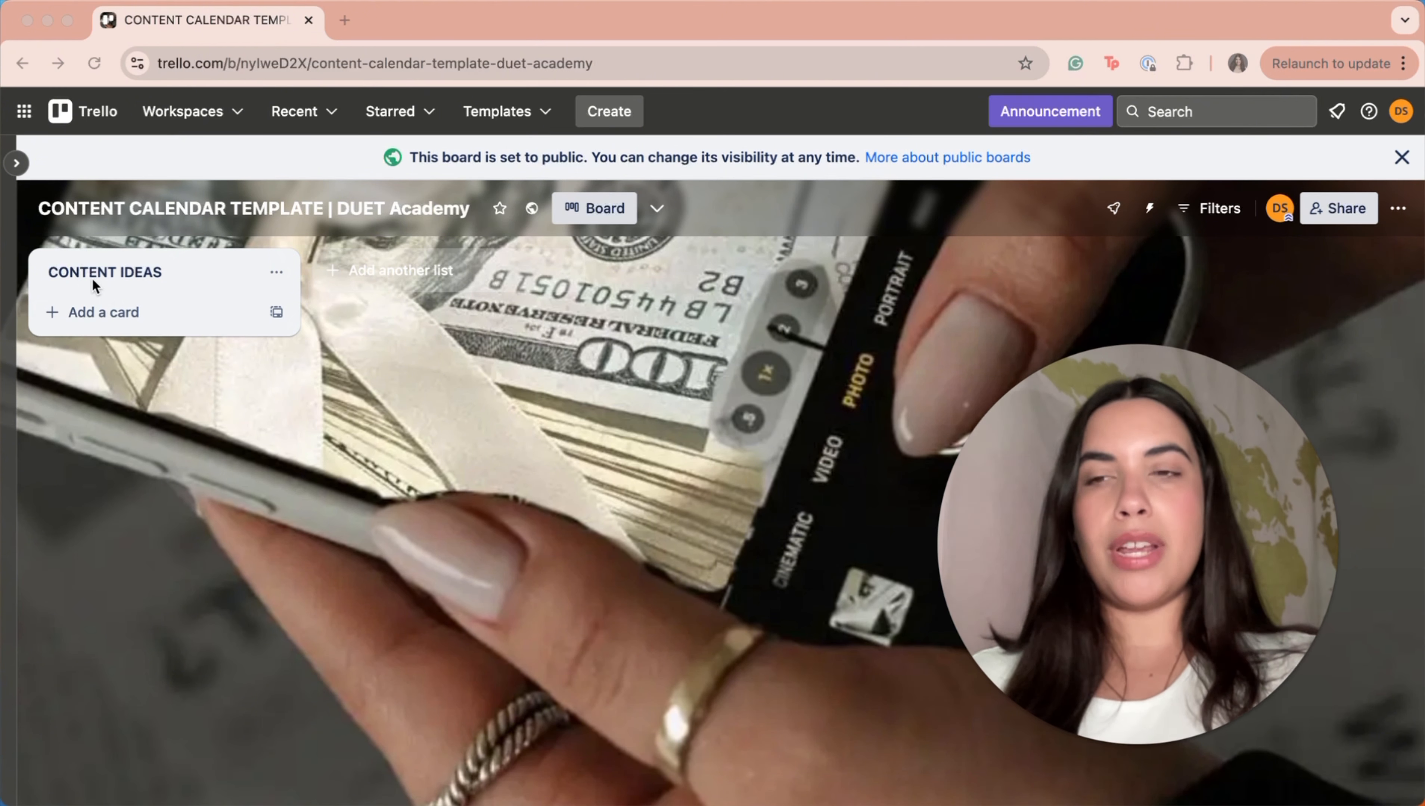
Step: Add two lists named TO EDIT and CAPTION/HASHTAGS after the CONTENT IDEAS list
left_click(388, 281)
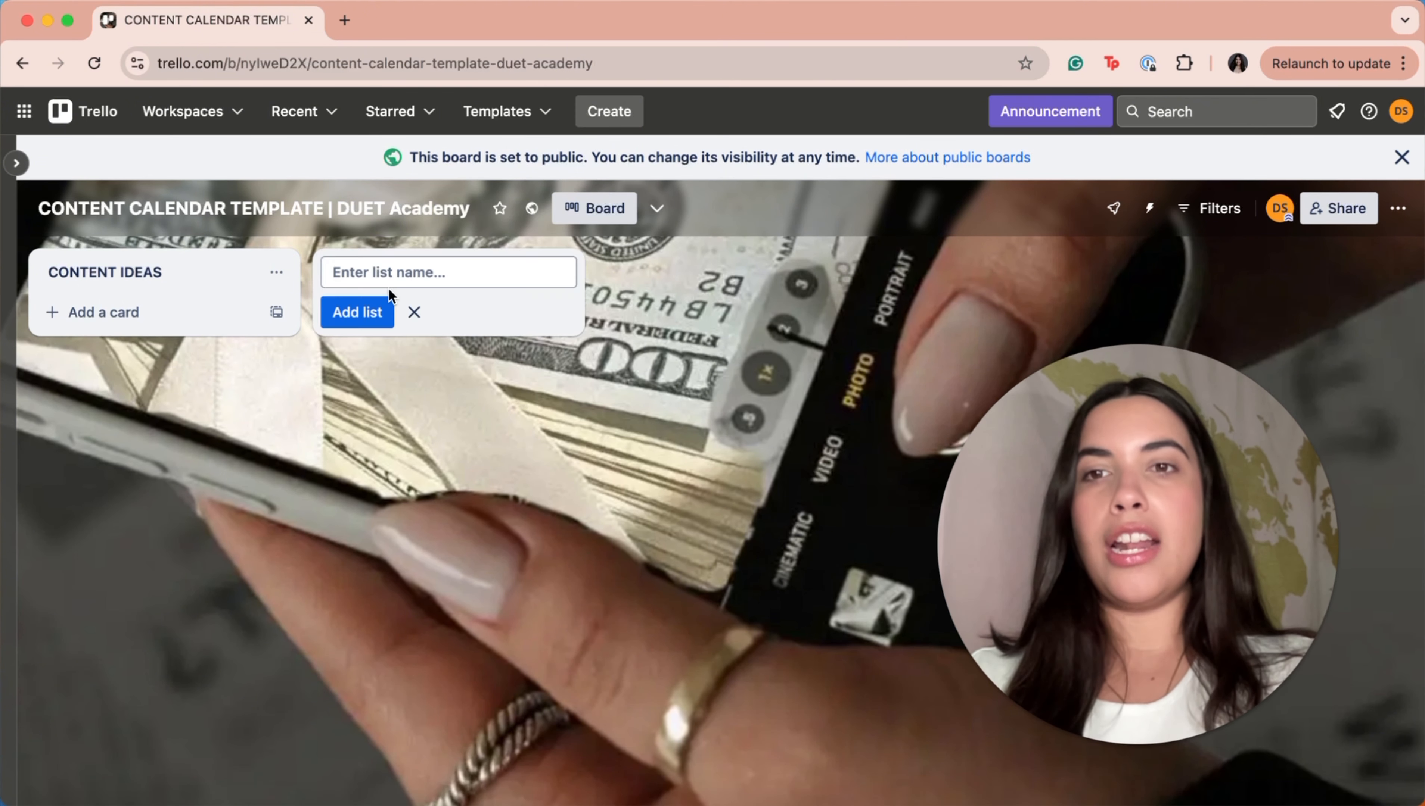
left_click(387, 282)
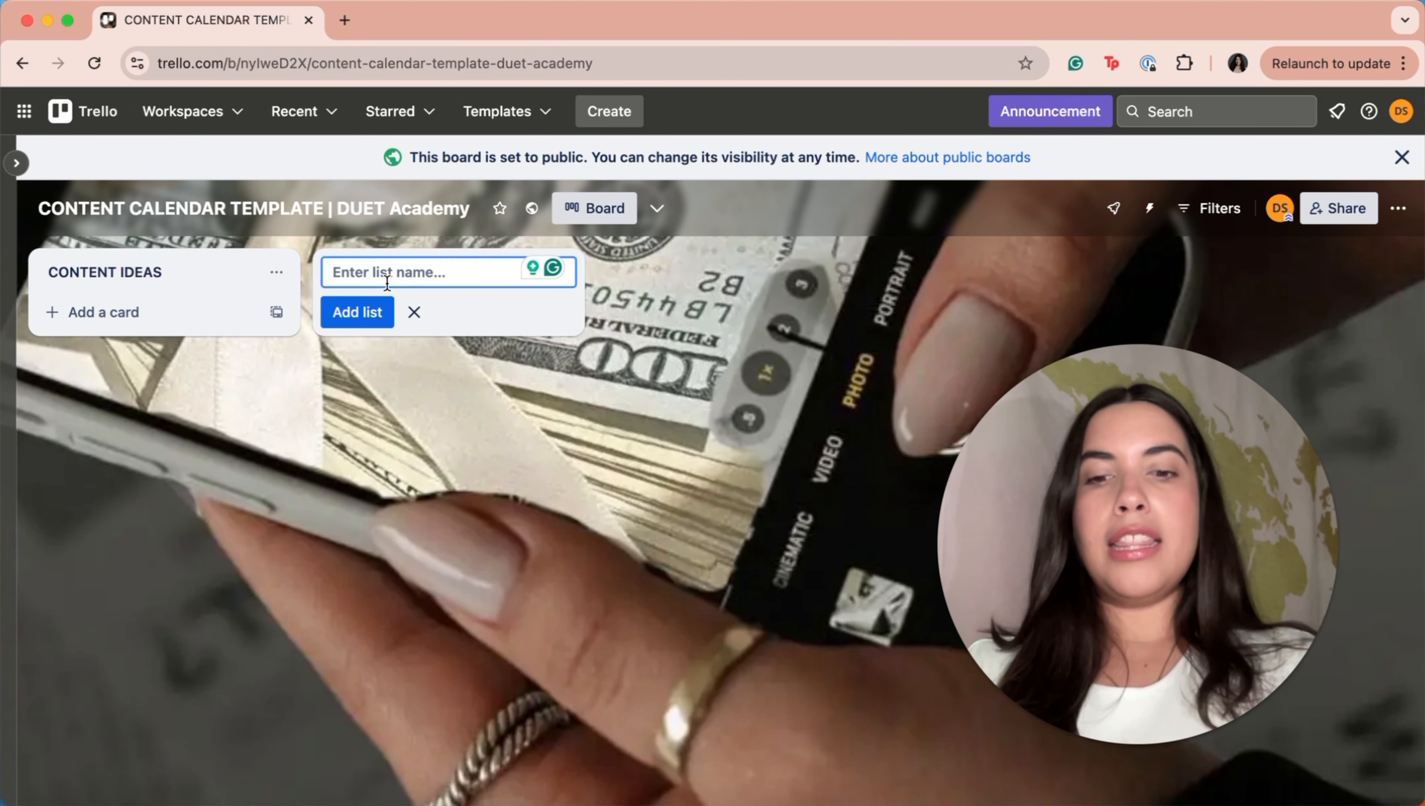
type("TO EDIT")
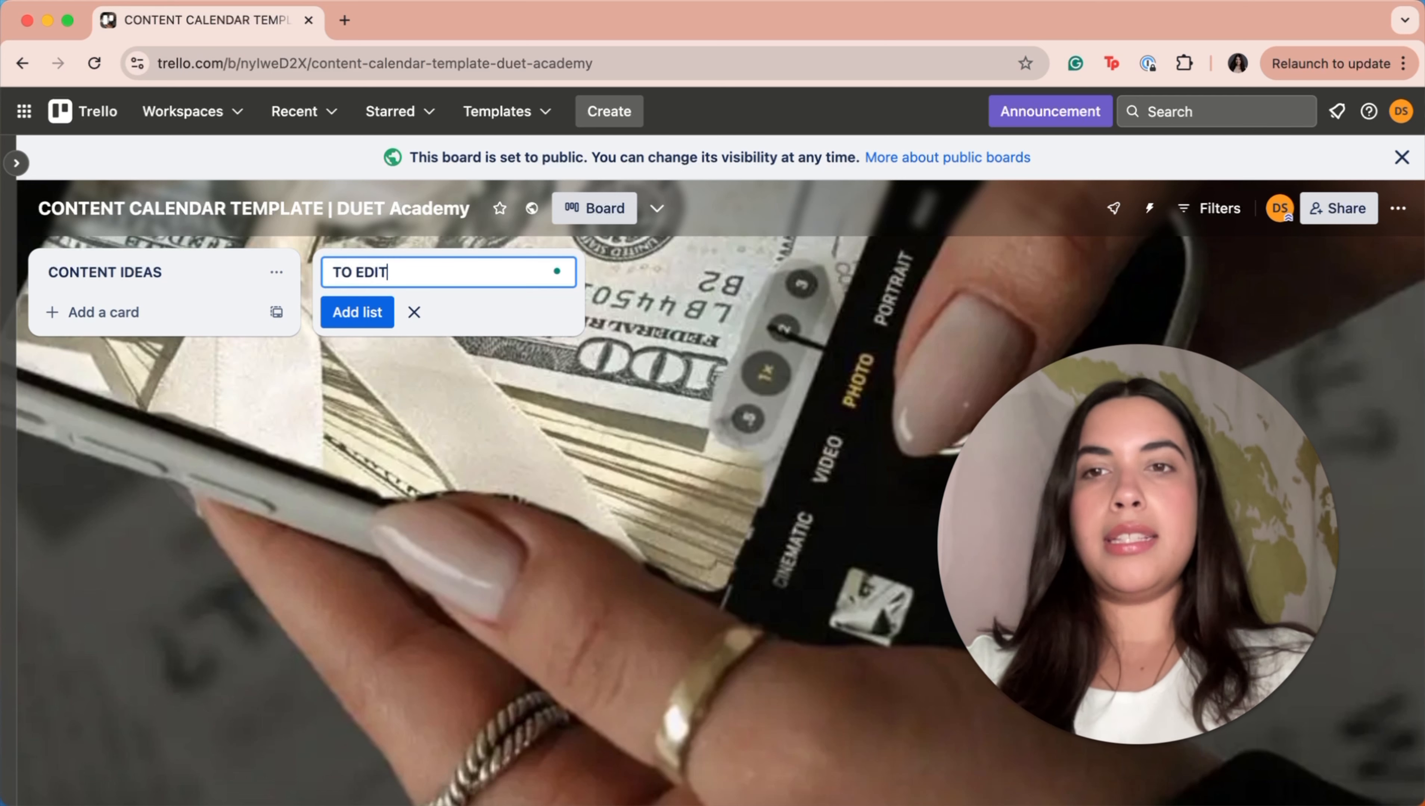
key("Return")
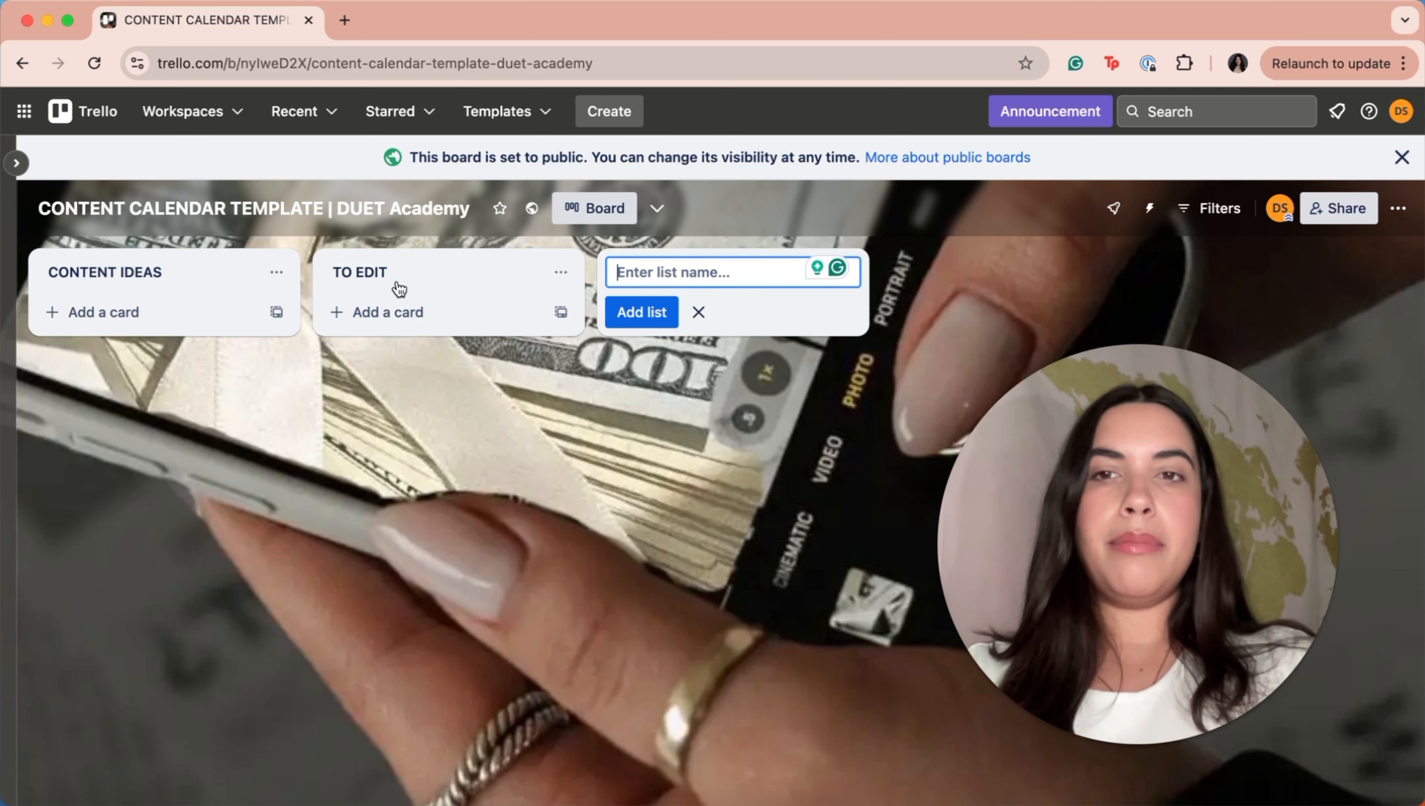
type("CAPT")
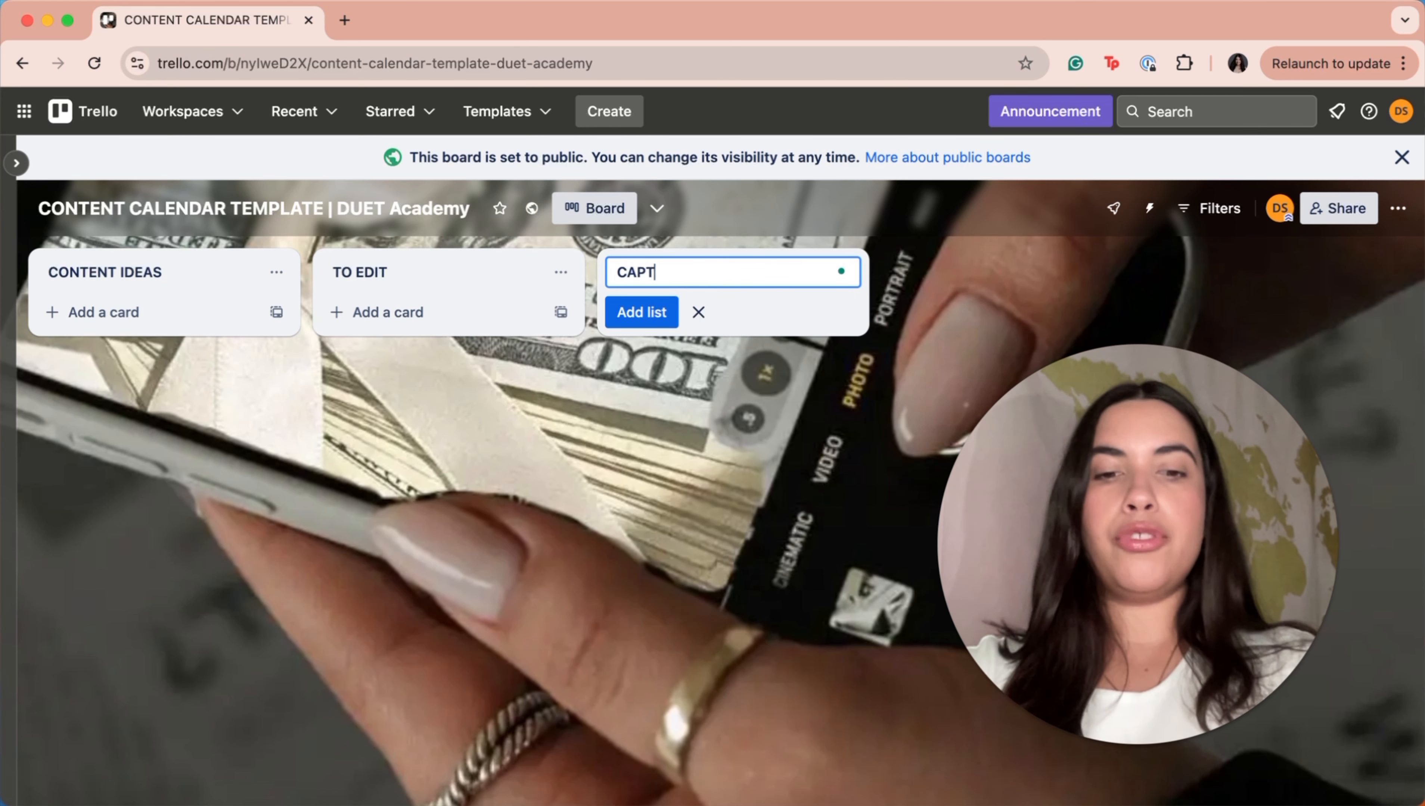
type("ION/HASTAHS")
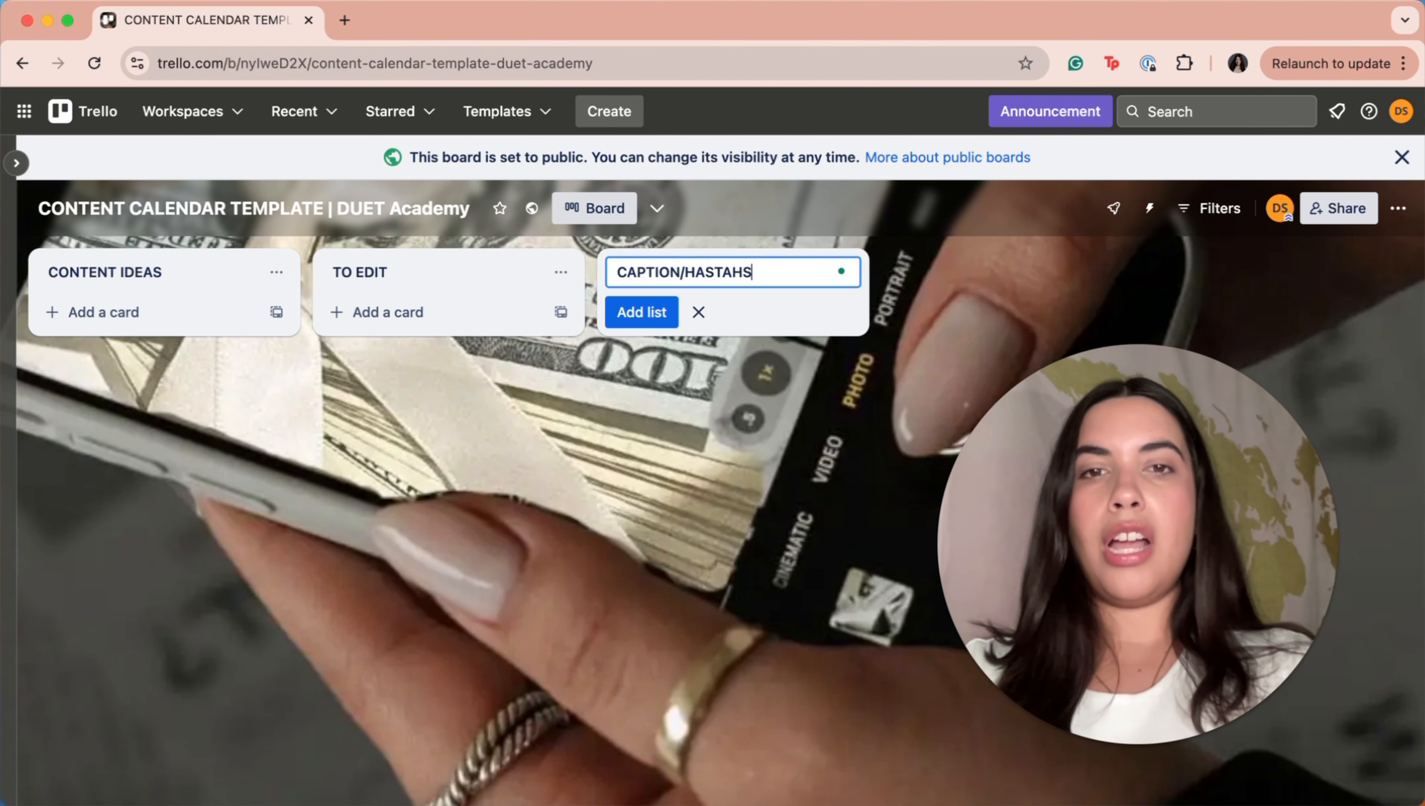
type("HTAGS")
key("Return")
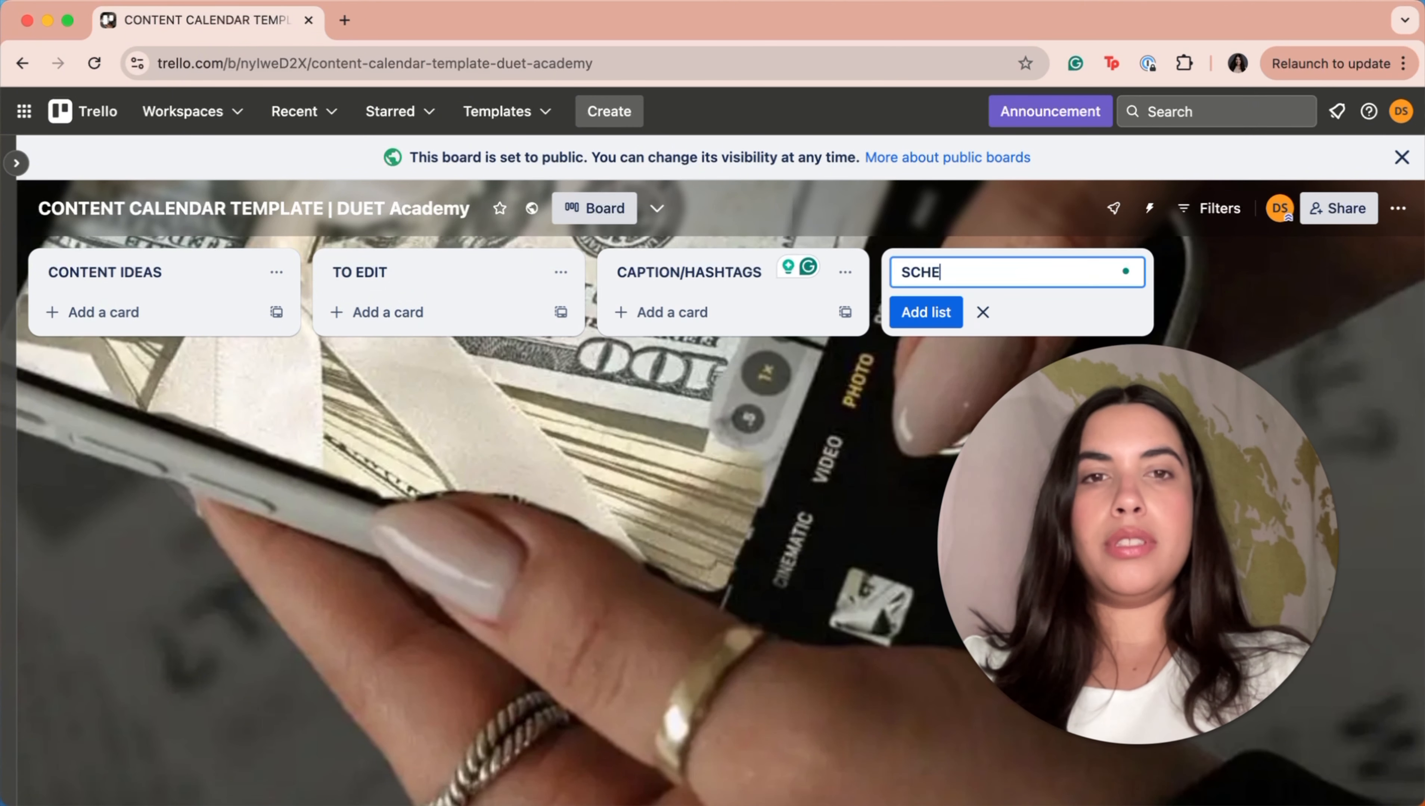
Step: Add two more lists named SCHEDULED and POSTED after the CAPTION/HASHTAGS list
type("SCHEDULED")
key("Return")
type("POS")
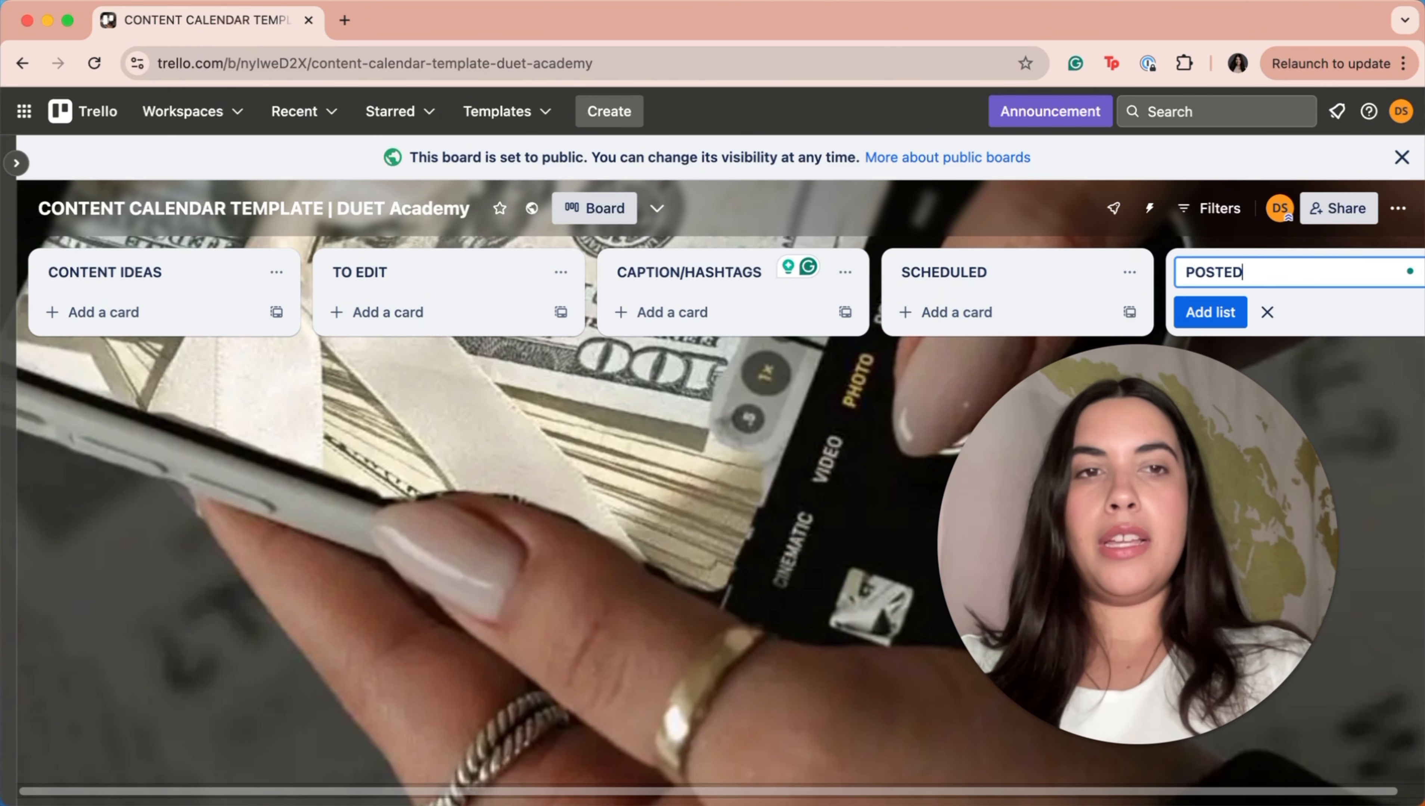
type("TED")
key("Return")
Step: Add a list named TO REPURPOSE at the end of the board
left_click_drag(821, 793, 1149, 793)
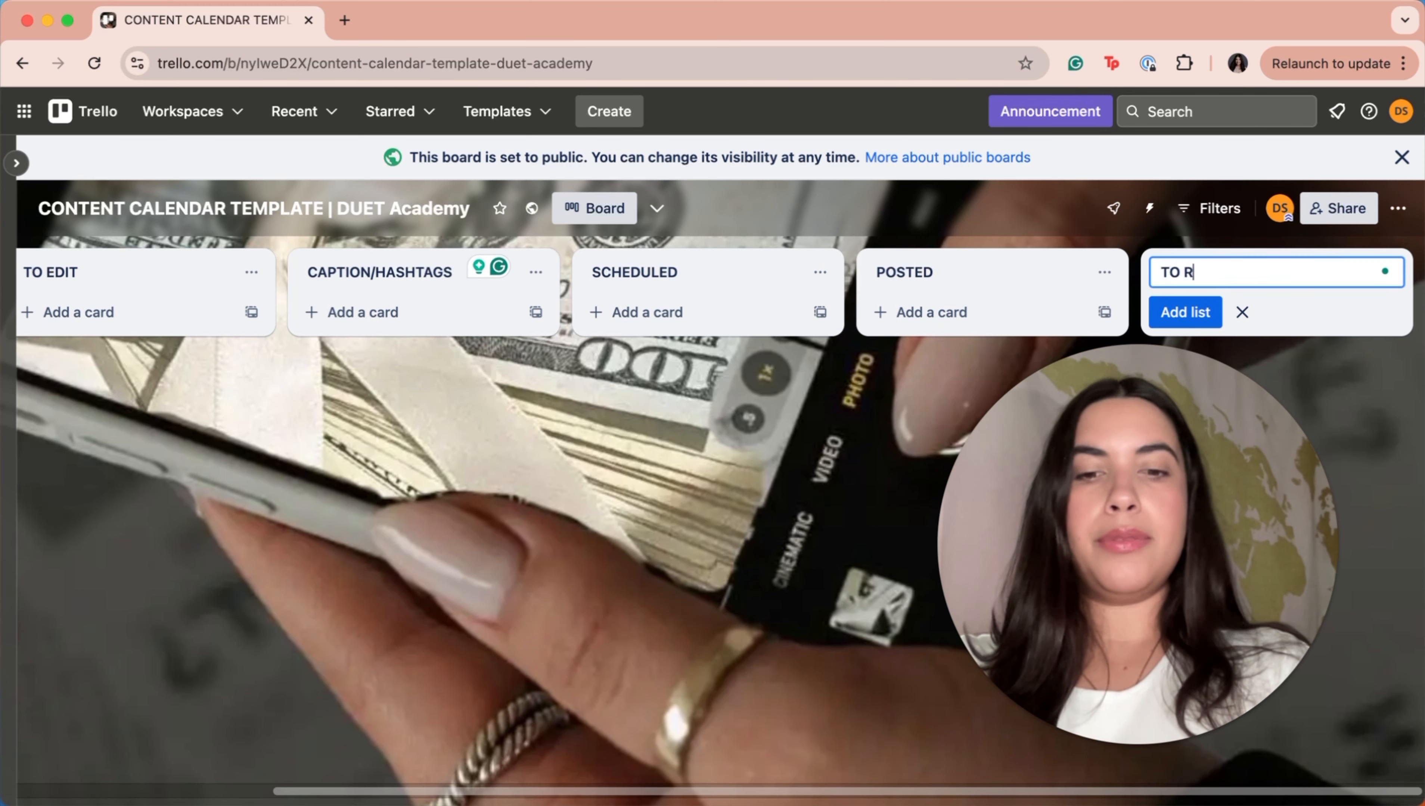
type("TO REPURPOSE")
key("Return")
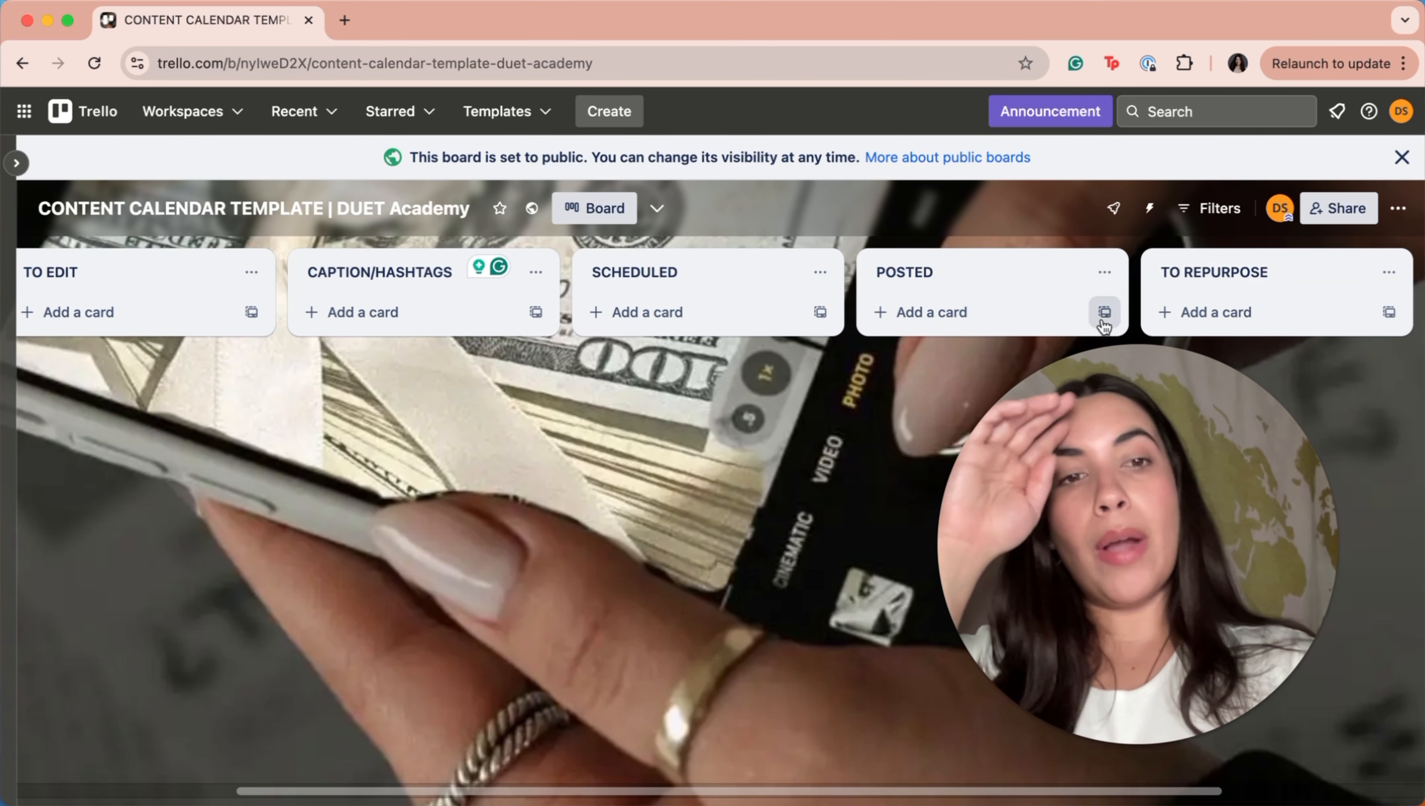
left_click_drag(929, 779, 616, 781)
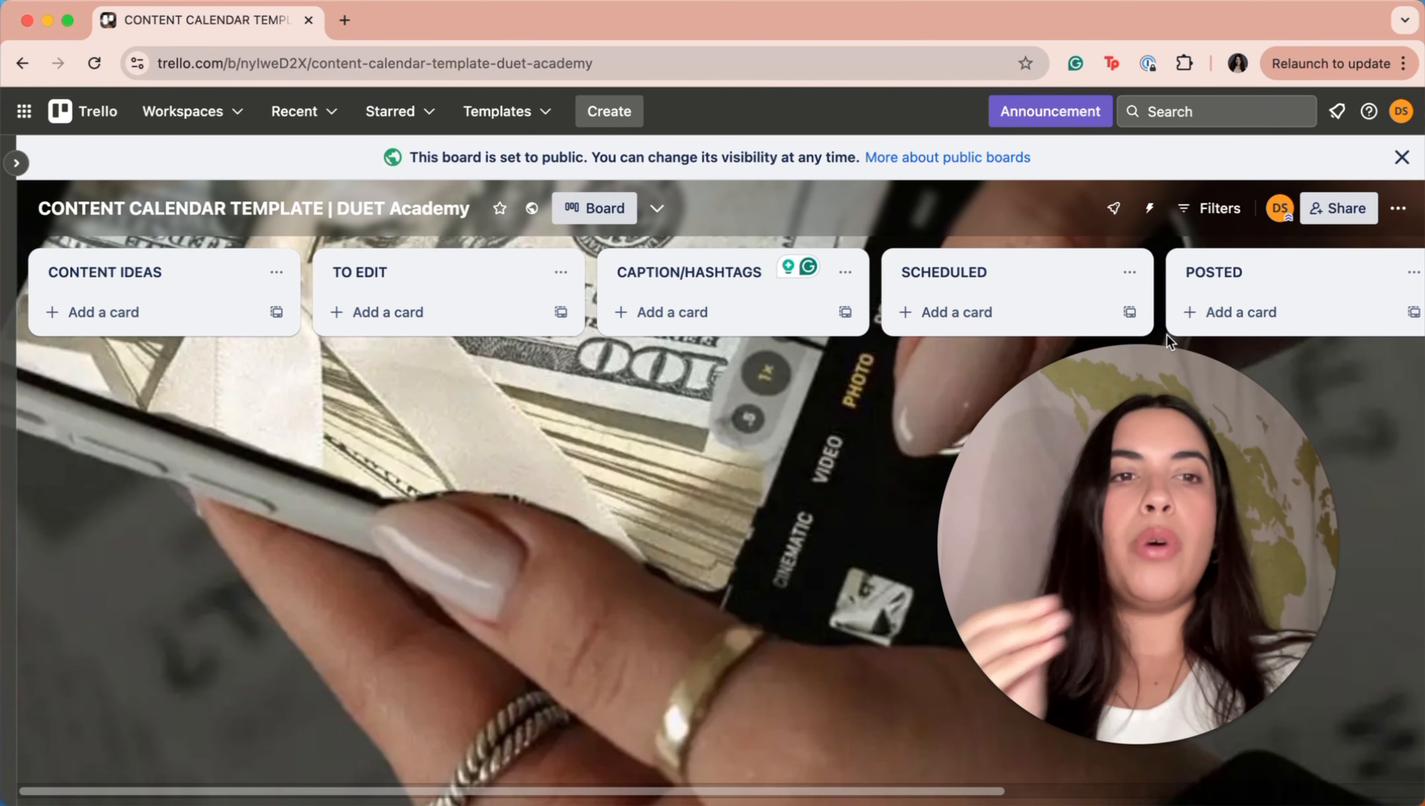
left_click_drag(843, 792, 1195, 797)
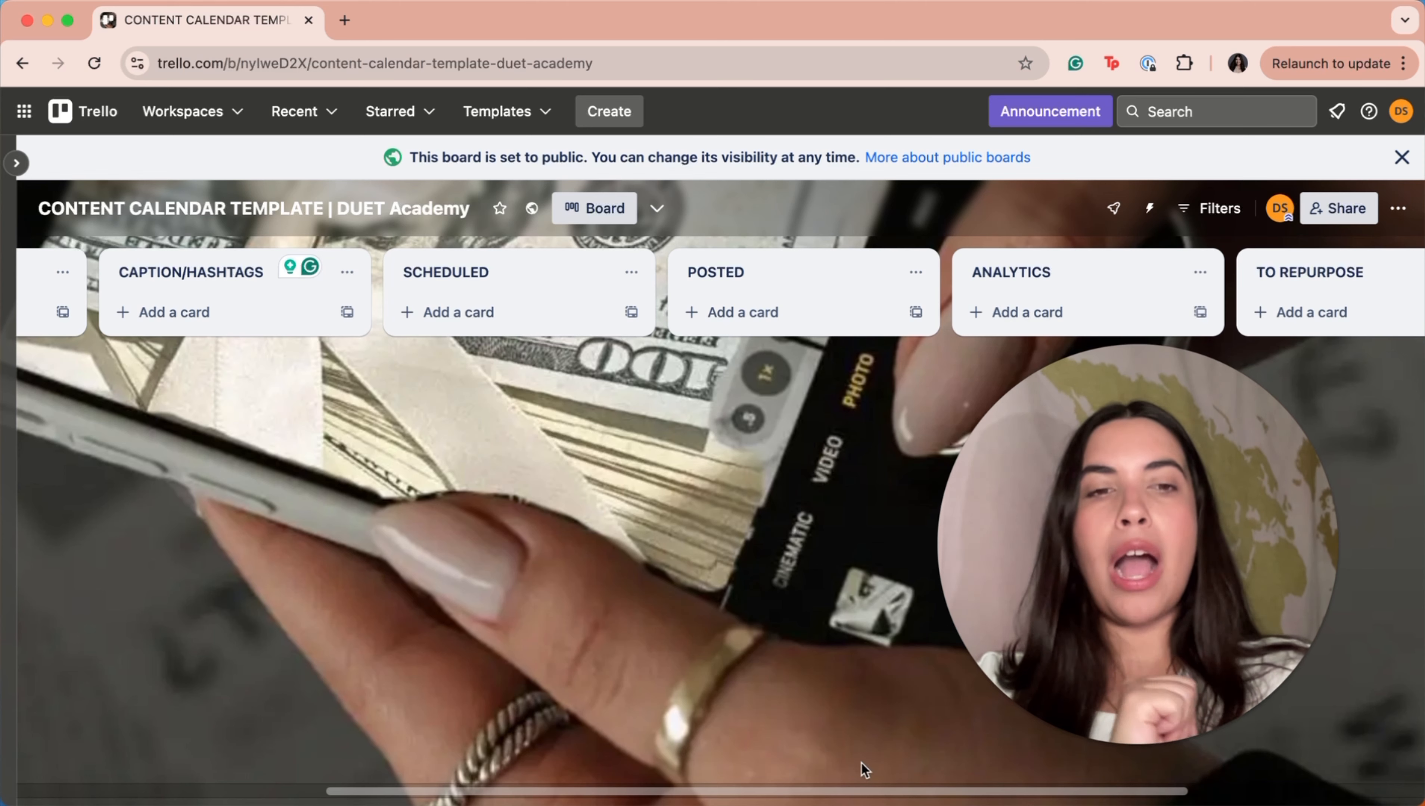
left_click_drag(842, 791, 469, 797)
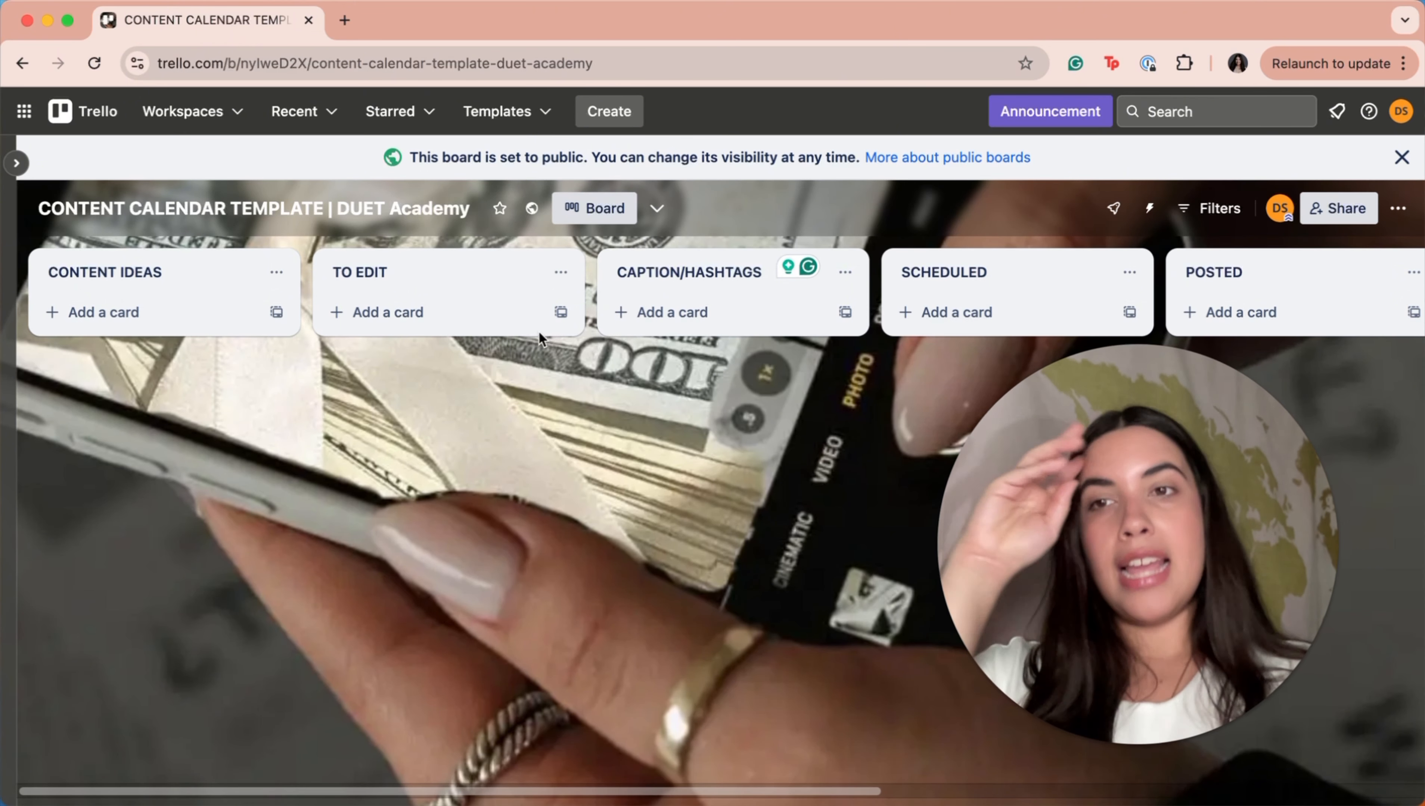
Step: Add the cards "A day in my life" and "What services I offer as VA" to the CONTENT IDEAS list
left_click(93, 317)
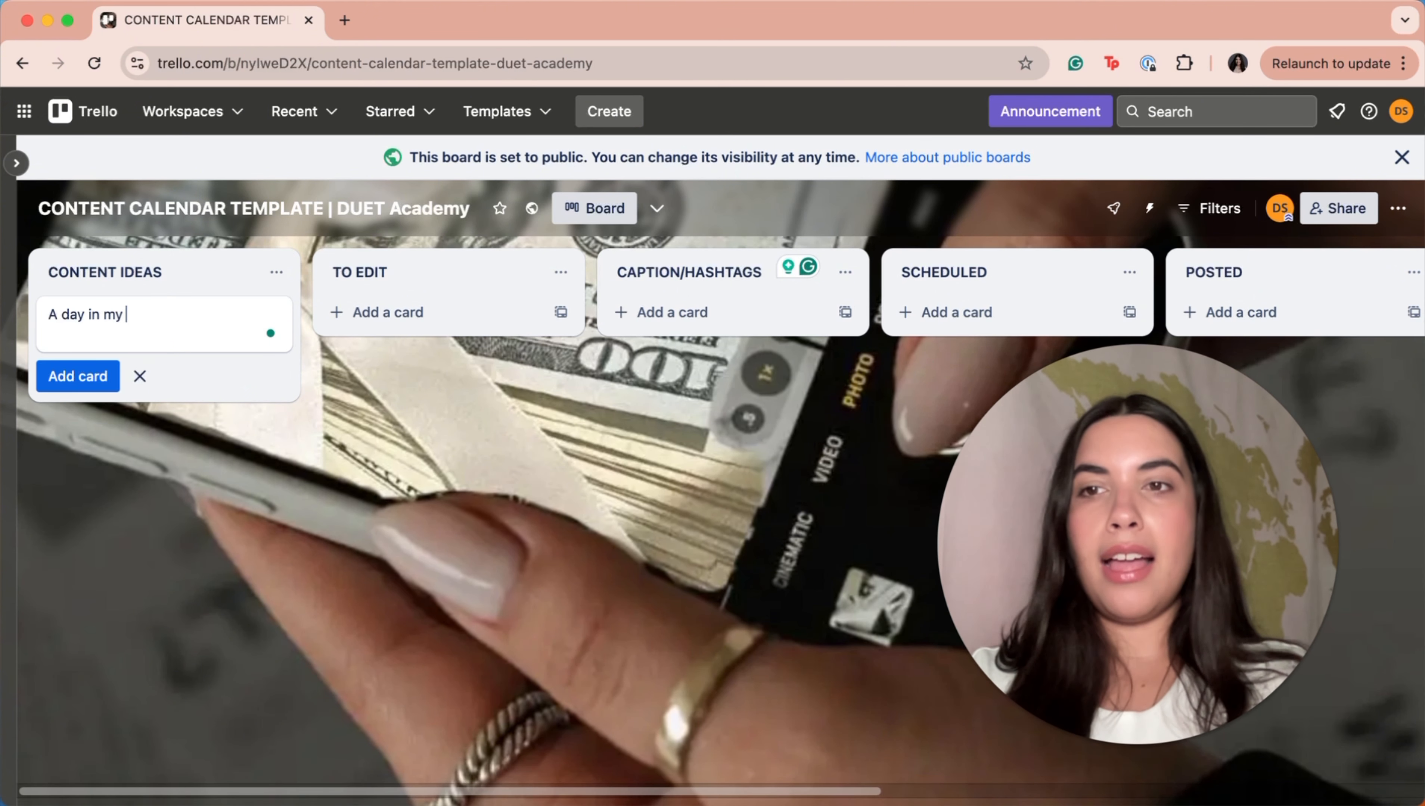
type("A day in my life")
key("Return")
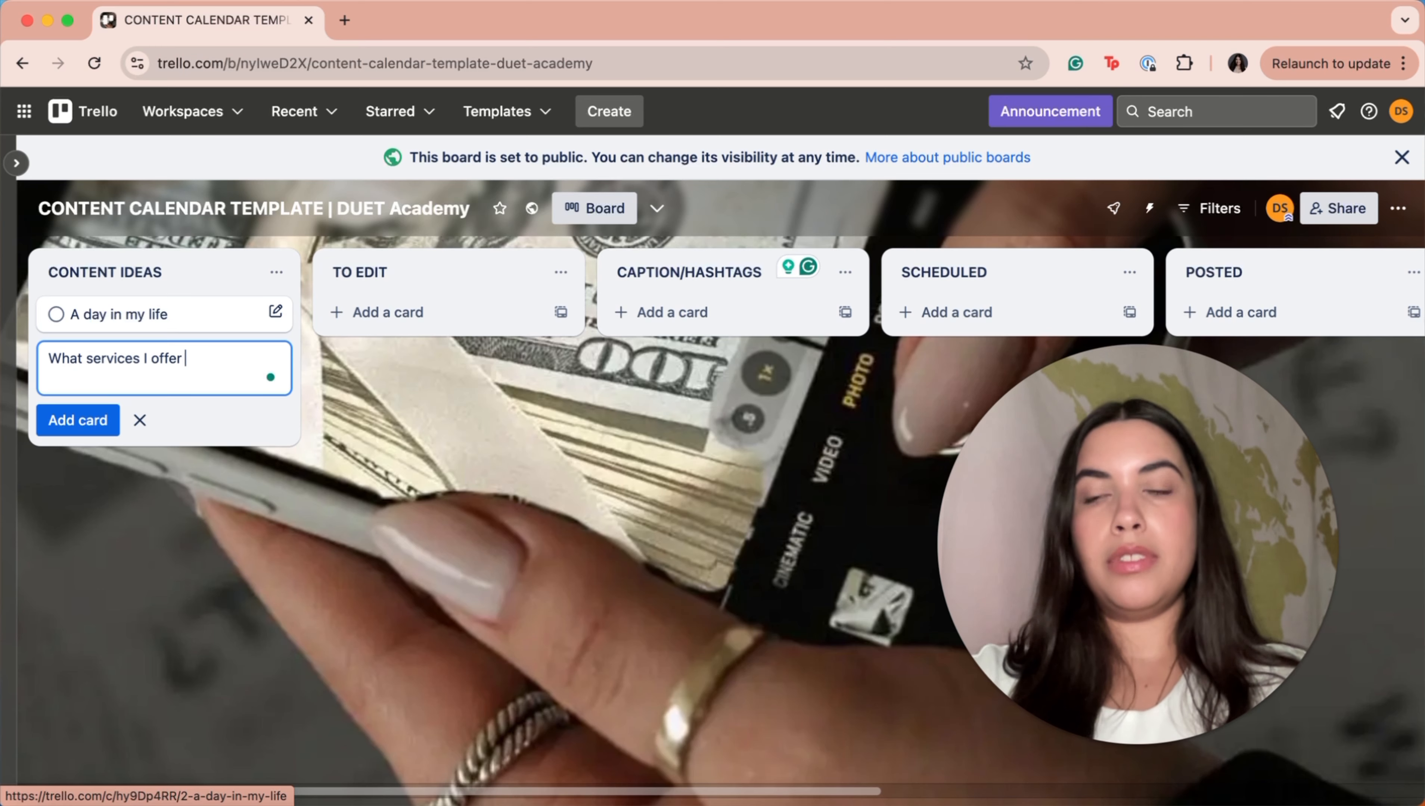
type("What services I offer as VA")
key("Return")
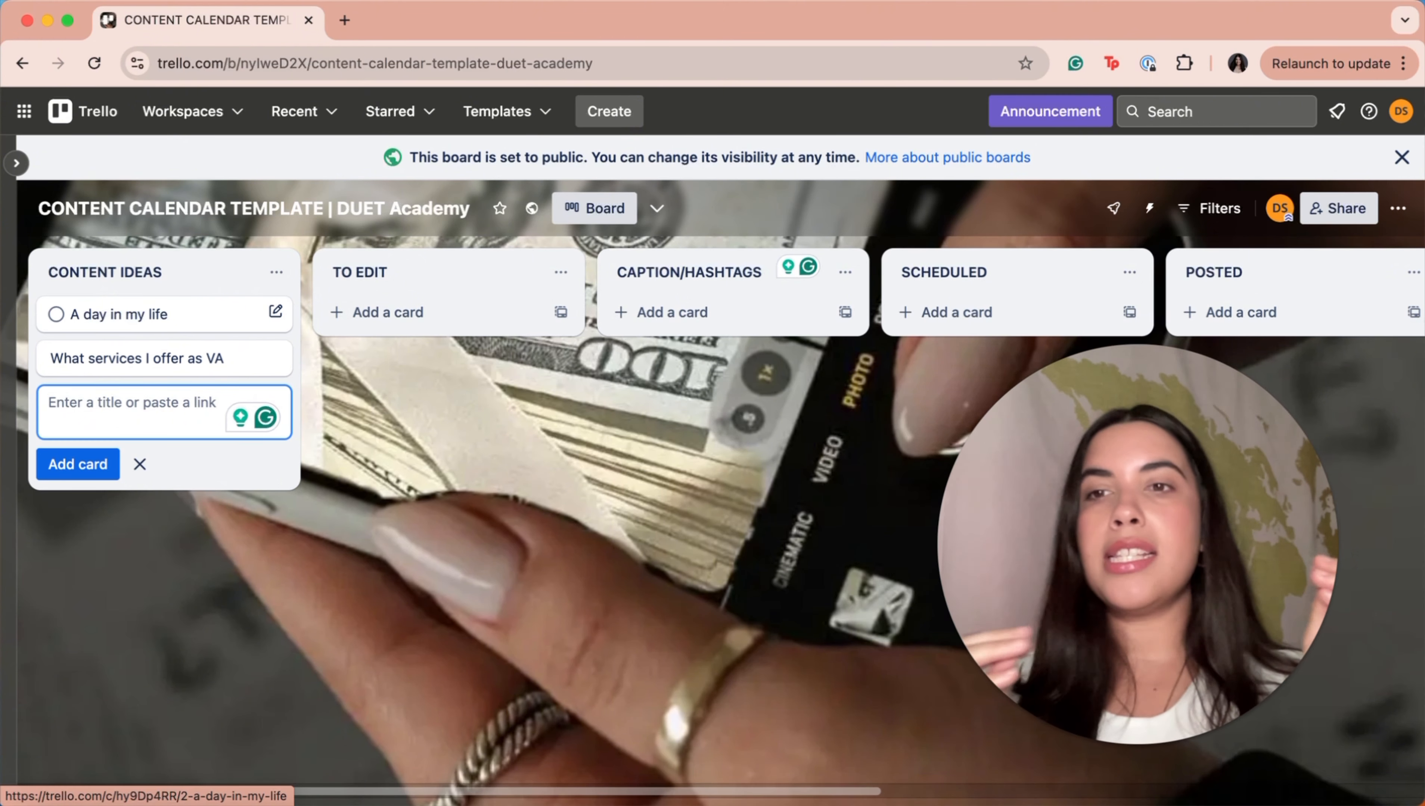
left_click(559, 626)
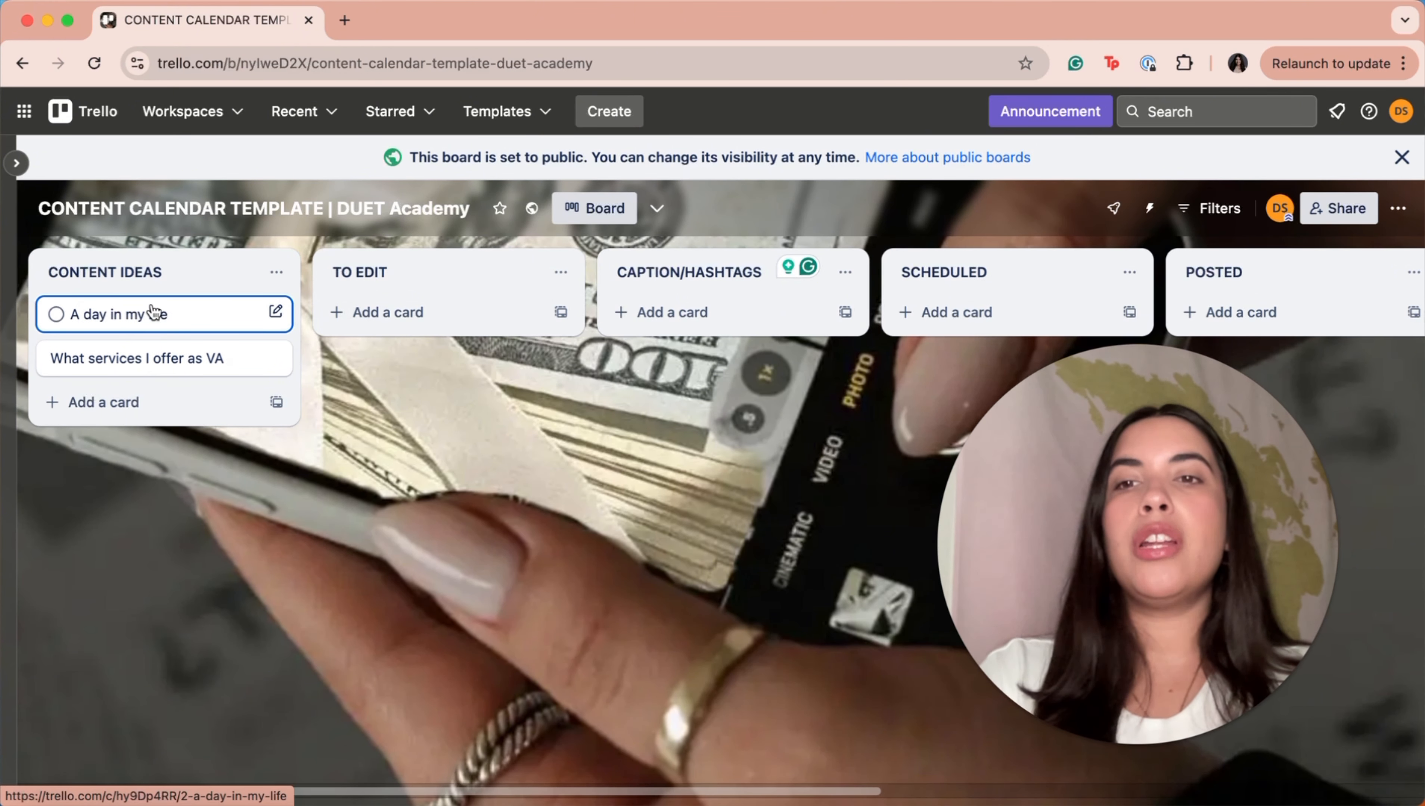
Step: Move the "A day in my life" card to the TO EDIT list and view the card's details
left_click_drag(158, 312, 212, 312)
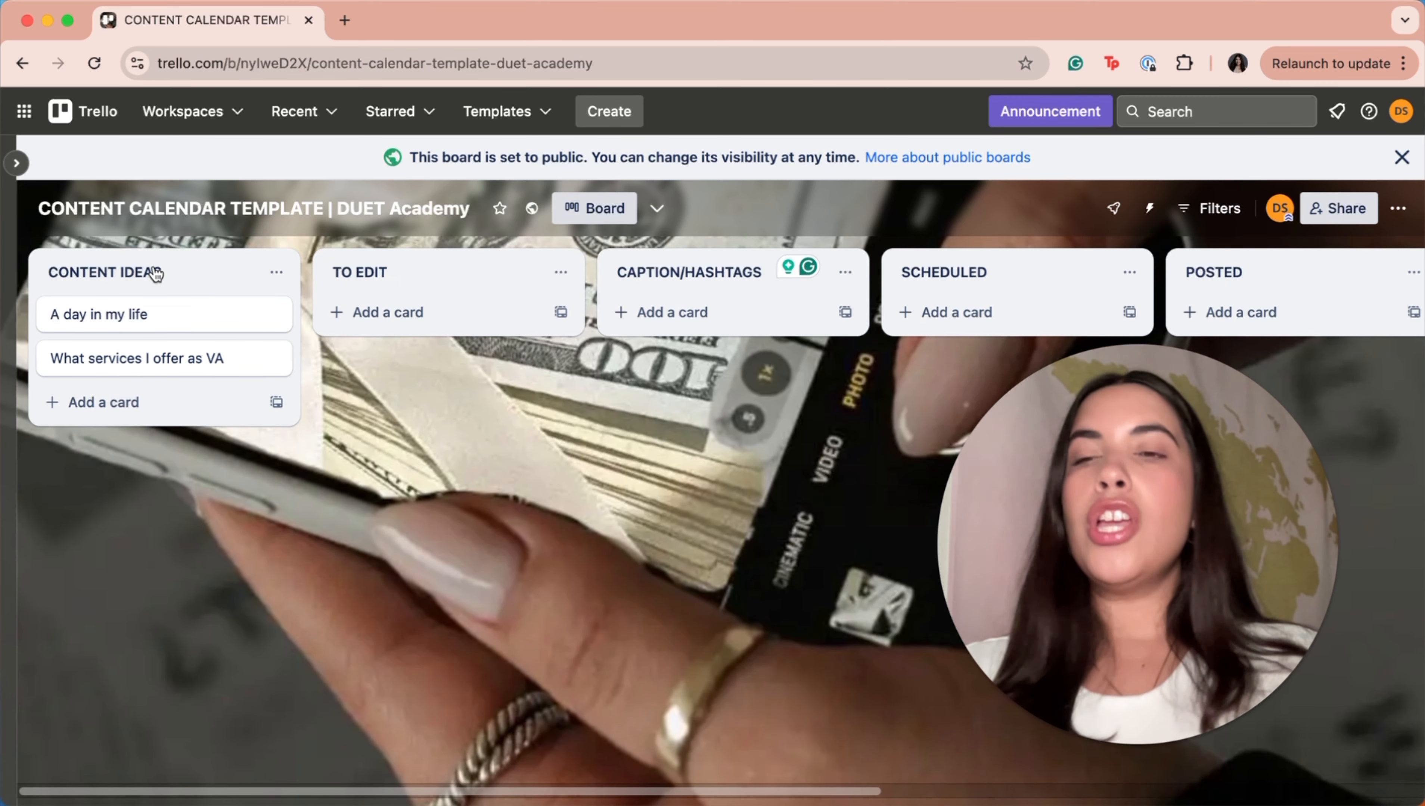
left_click_drag(123, 324, 508, 327)
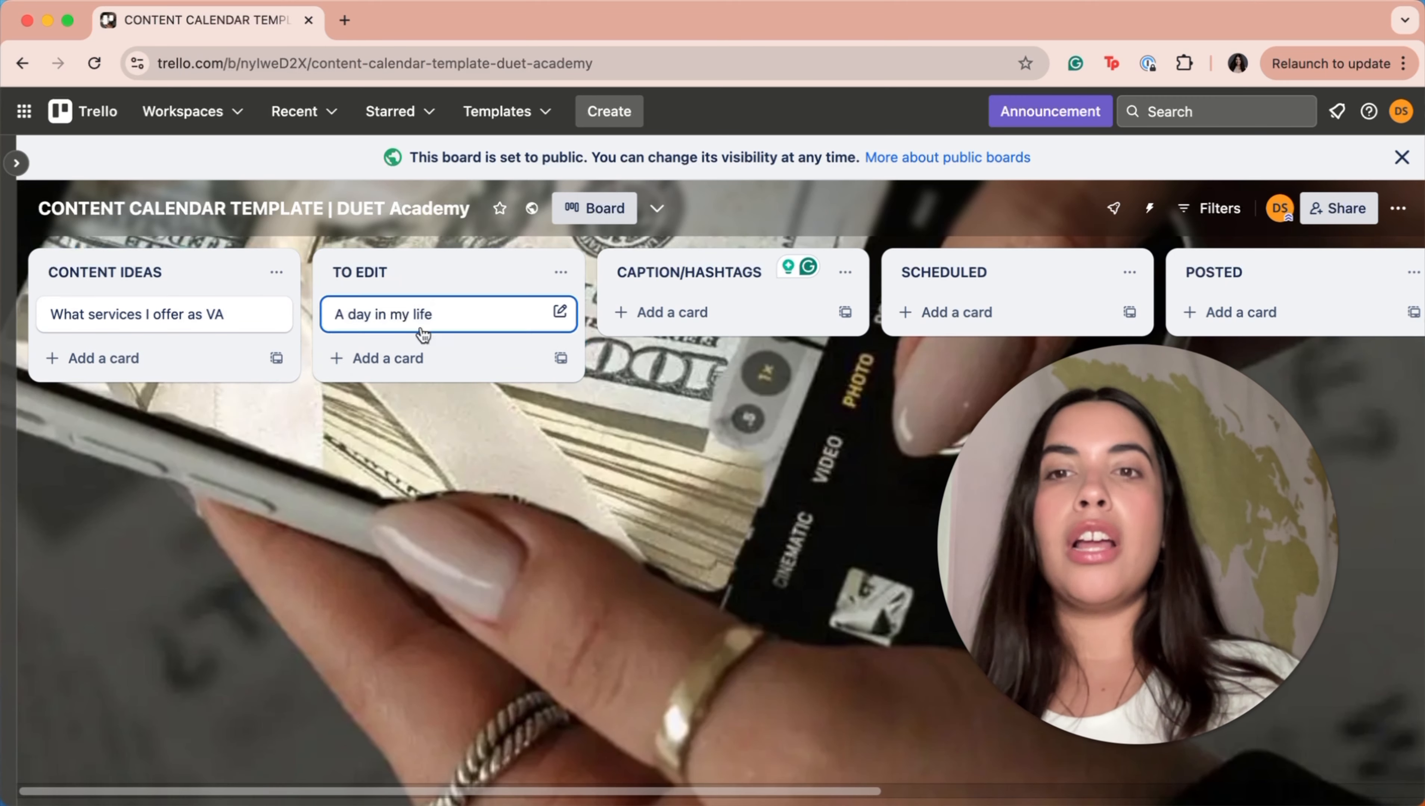
left_click(508, 325)
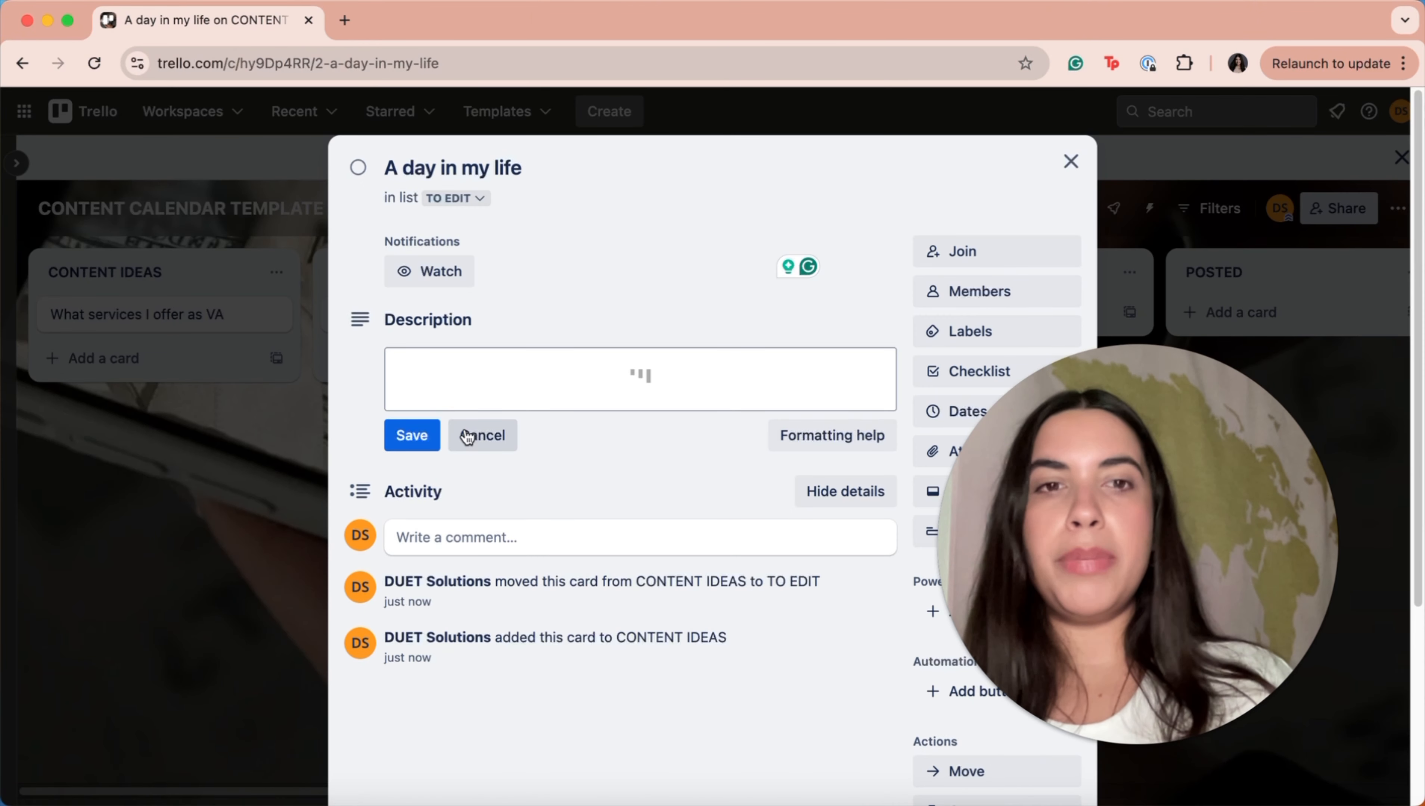
left_click(1072, 161)
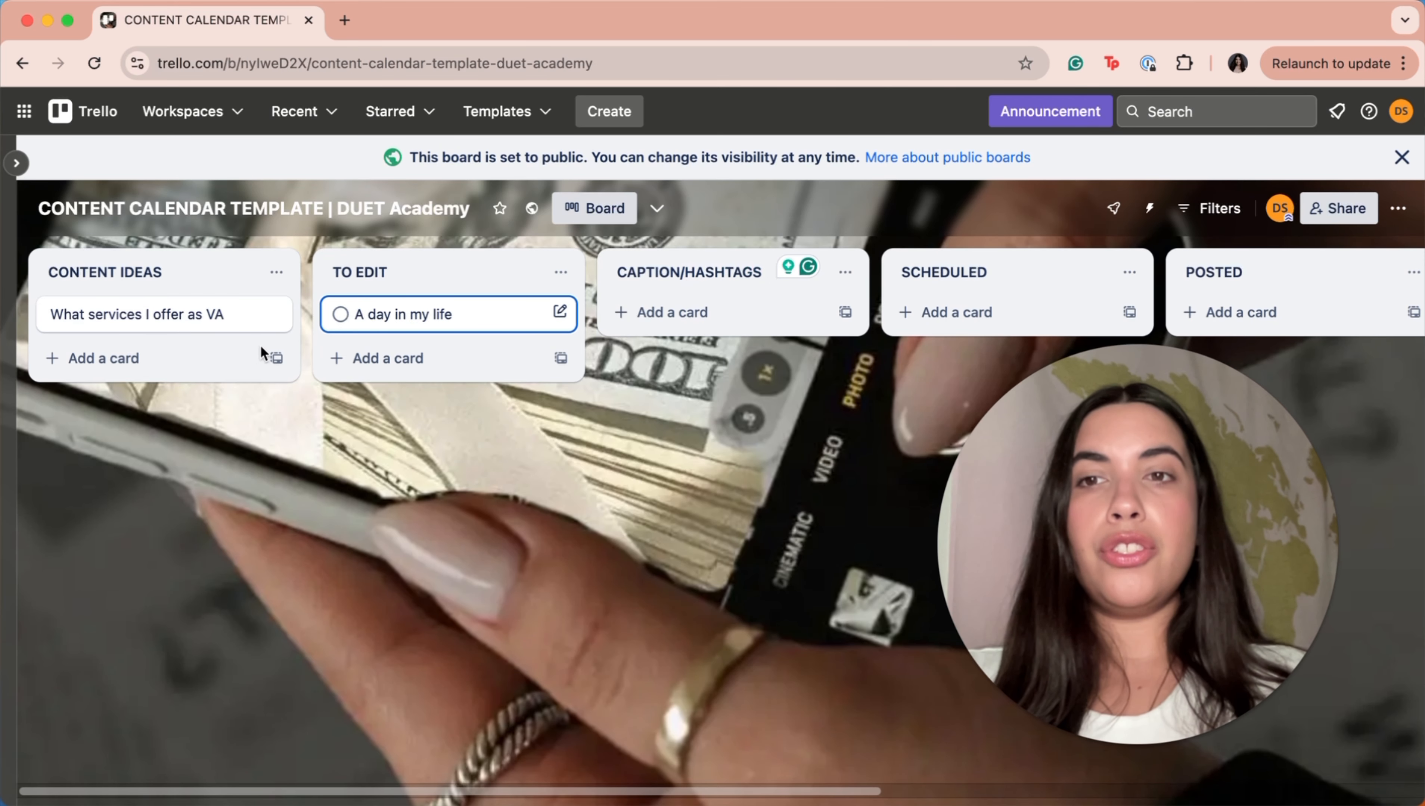
scroll(1382, 796, "right", 10)
scroll(1388, 796, "right", 3)
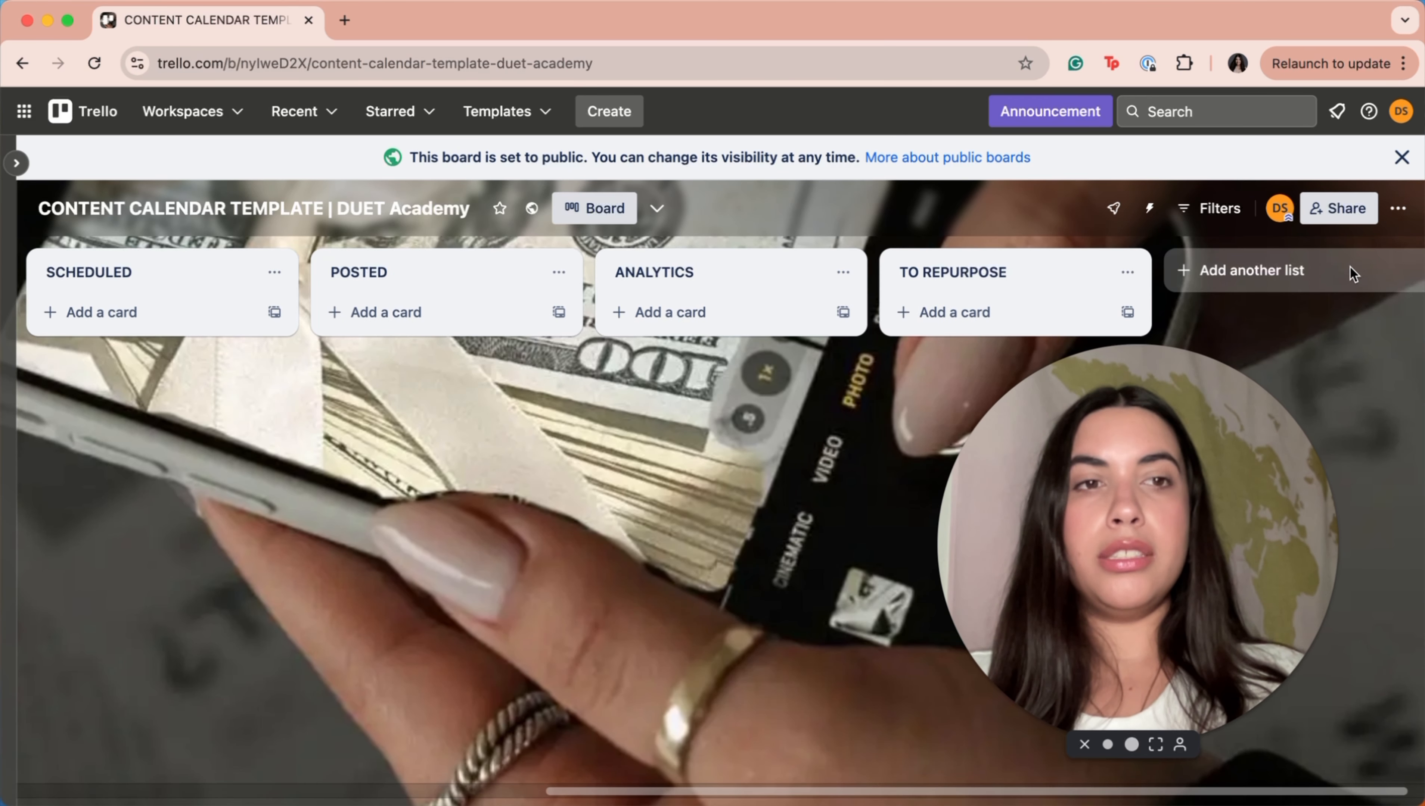
Step: Add a list named TO DESIGN/FILM after the TO REPURPOSE list
left_click(1349, 268)
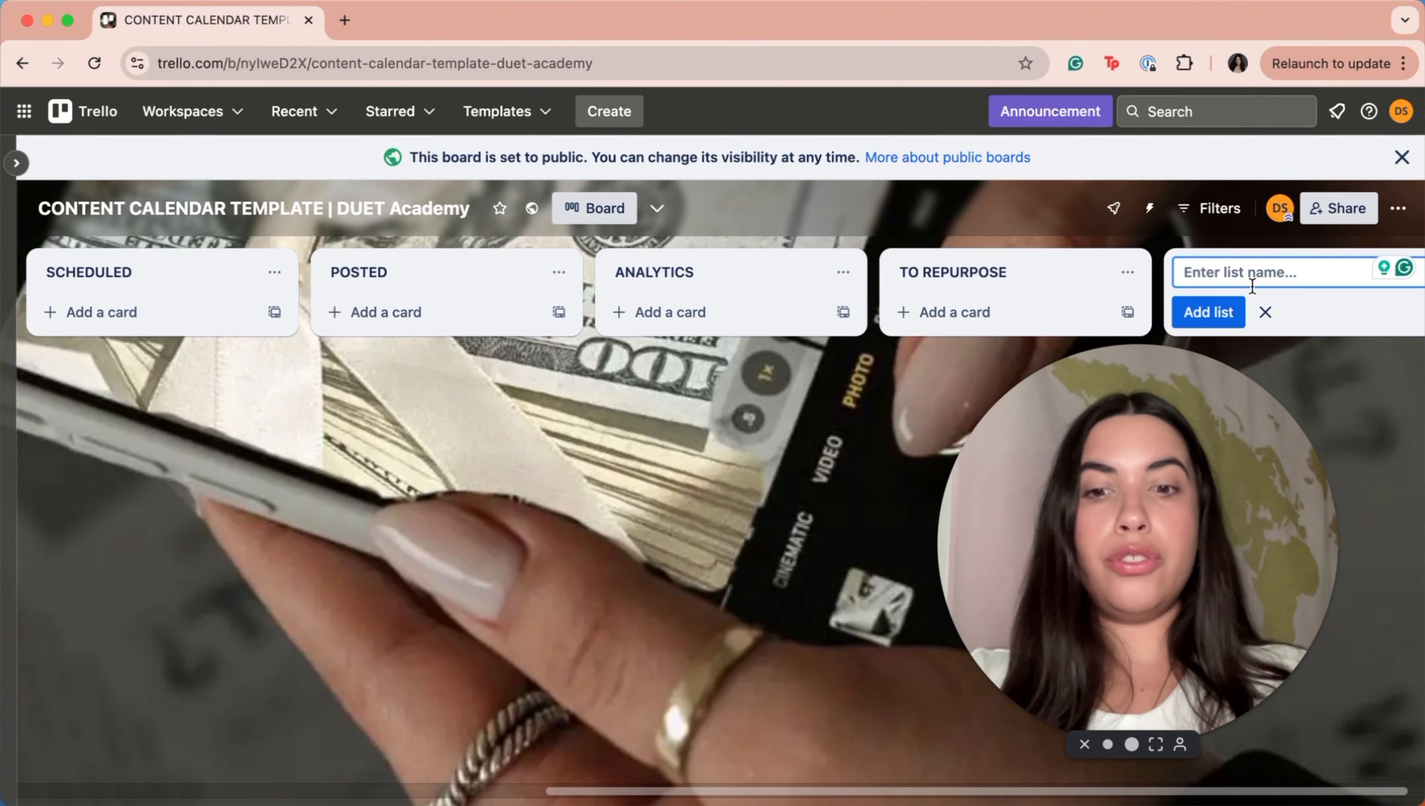
type("to")
type("design/film")
key("Return")
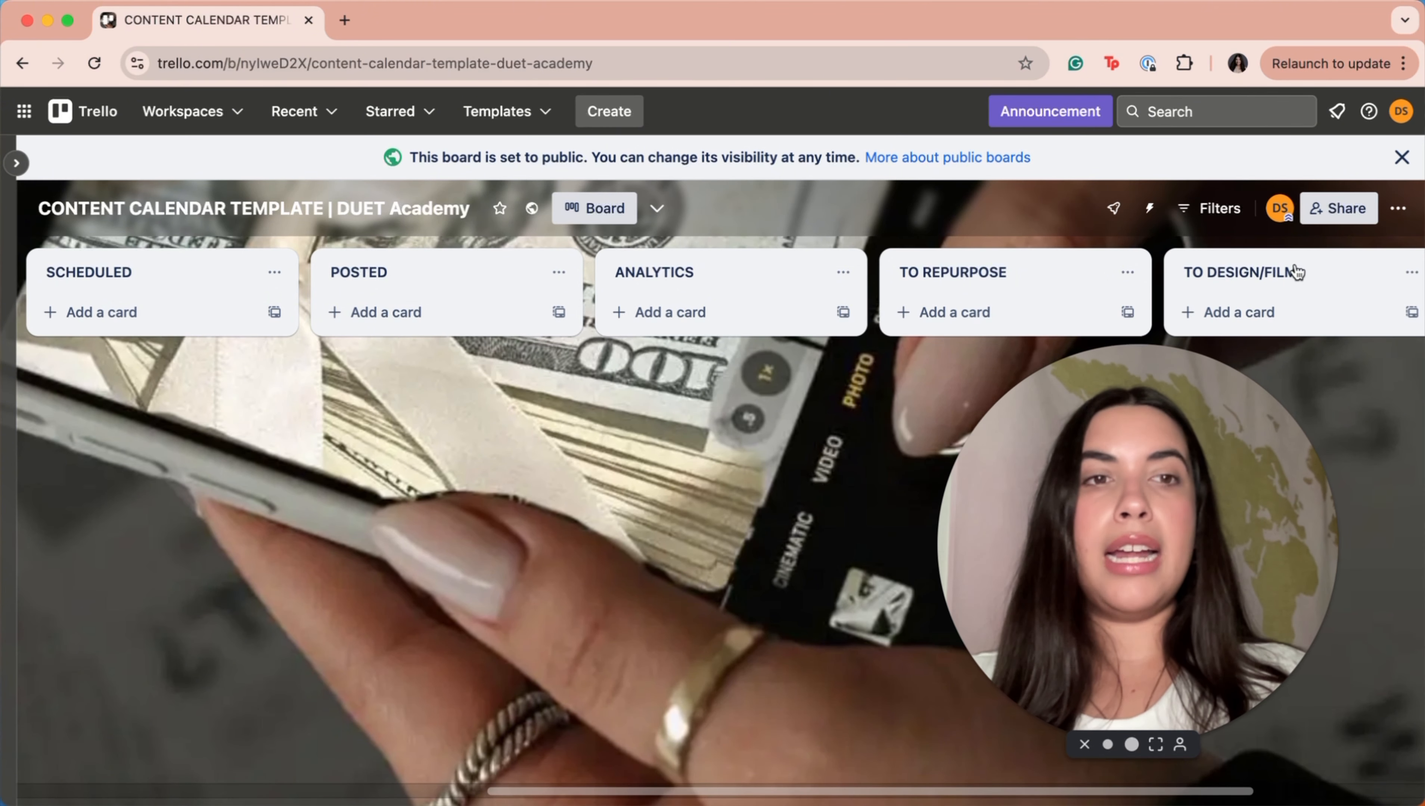
Step: Move the TO DESIGN/FILM list between the CONTENT IDEAS and TO EDIT lists
left_click_drag(1297, 272, 207, 285)
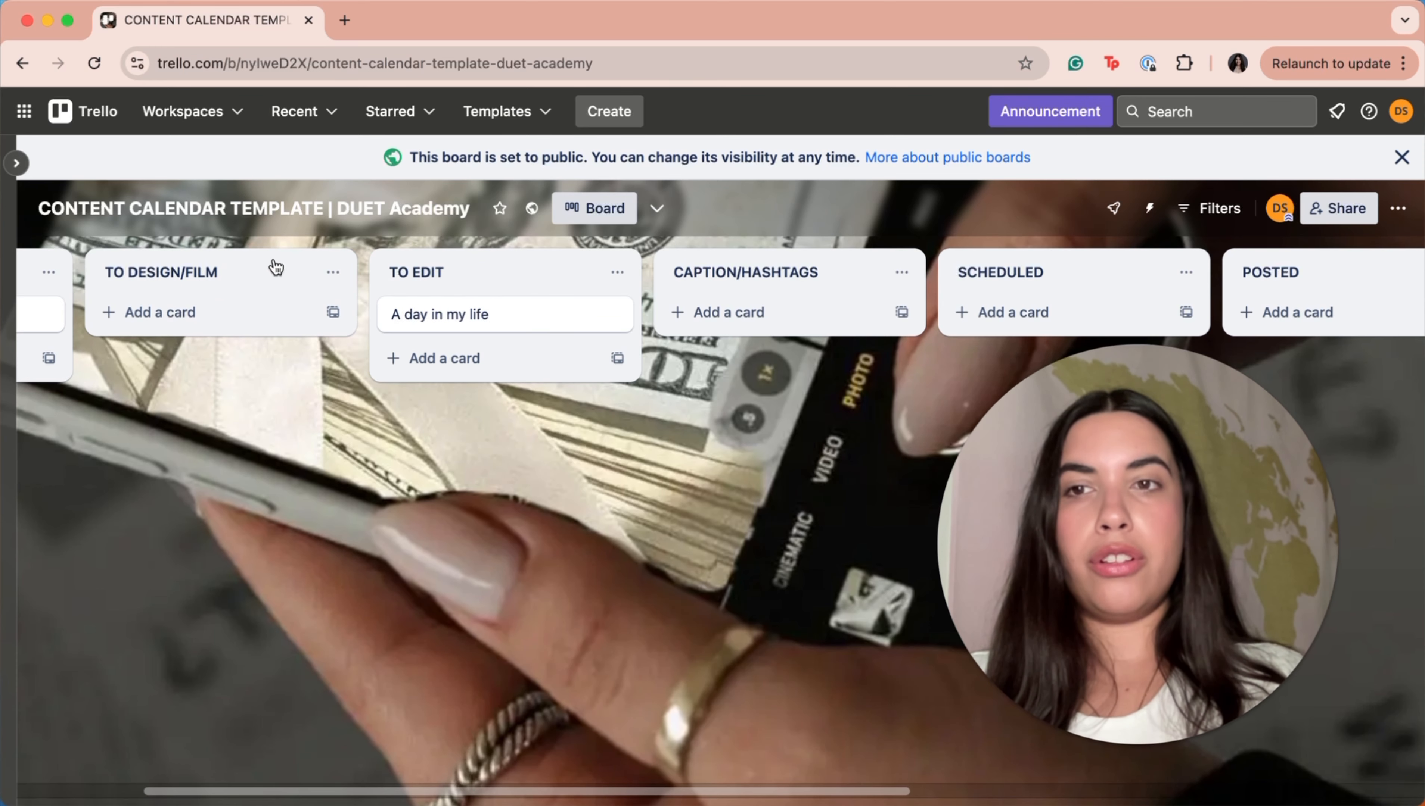
left_click_drag(276, 267, 207, 260)
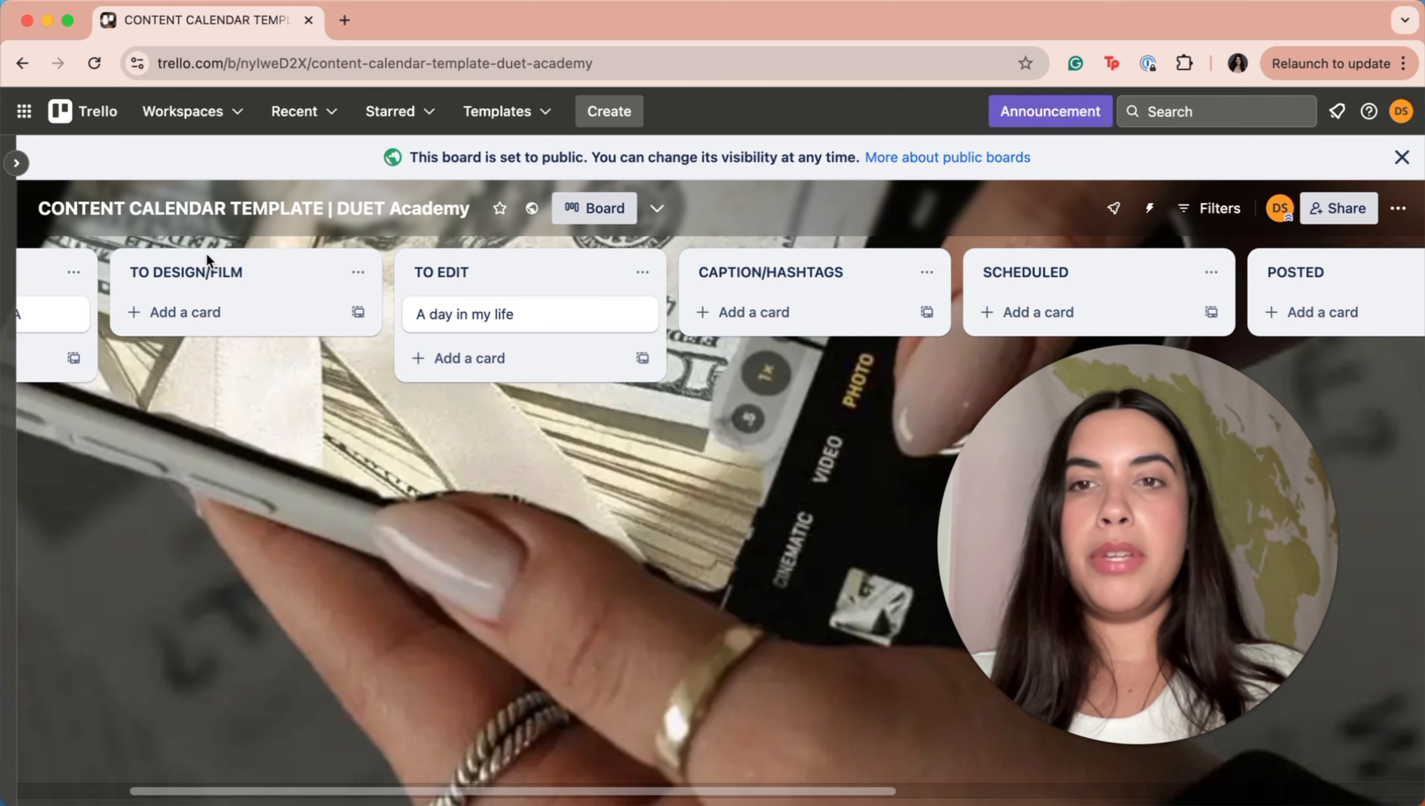
scroll(531, 682, "right", 15)
scroll(554, 681, "left", 20)
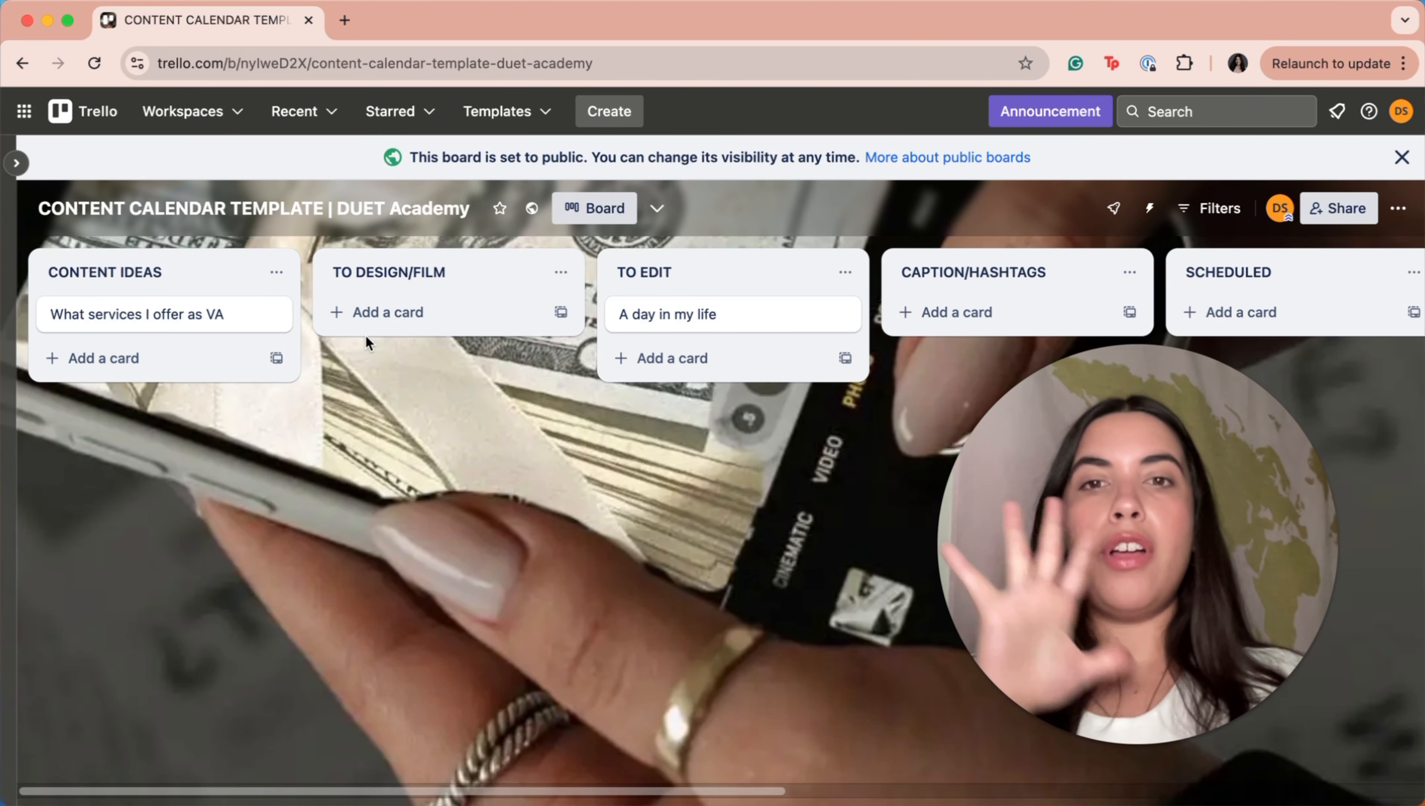
Step: Move the "A day in my life" card to the TO DESIGN/FILM list and back to CONTENT IDEAS
left_click_drag(819, 316, 553, 310)
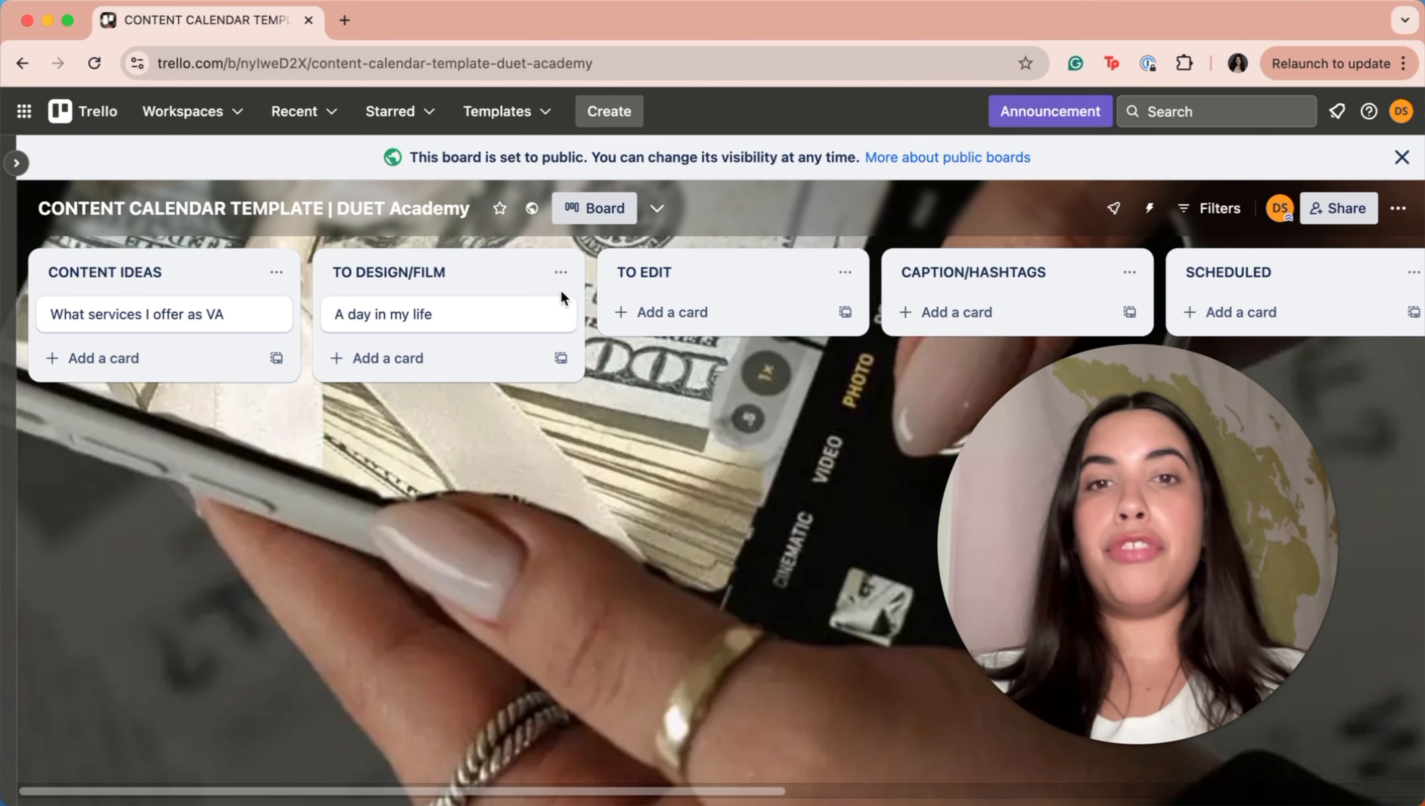
left_click_drag(900, 278, 1004, 271)
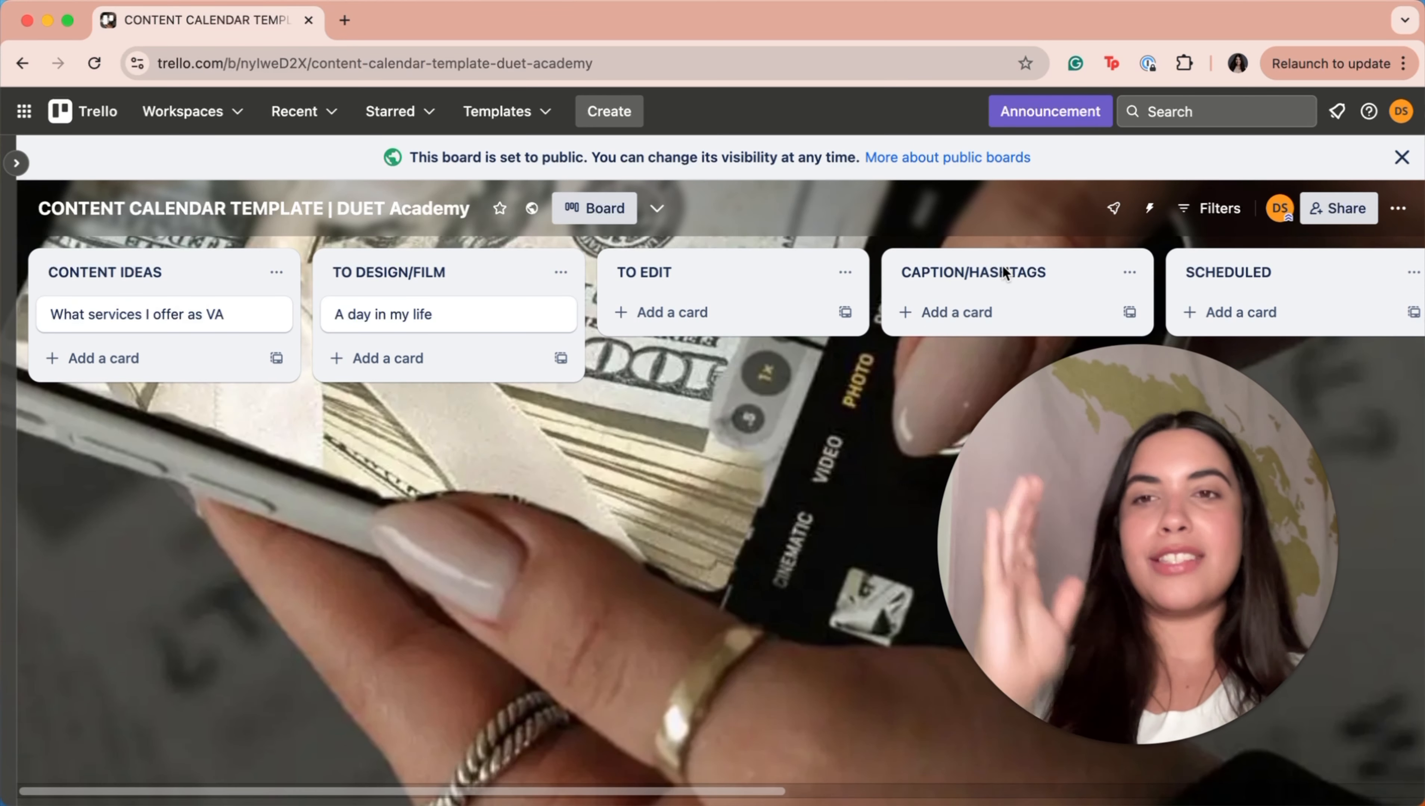
left_click_drag(451, 328, 213, 321)
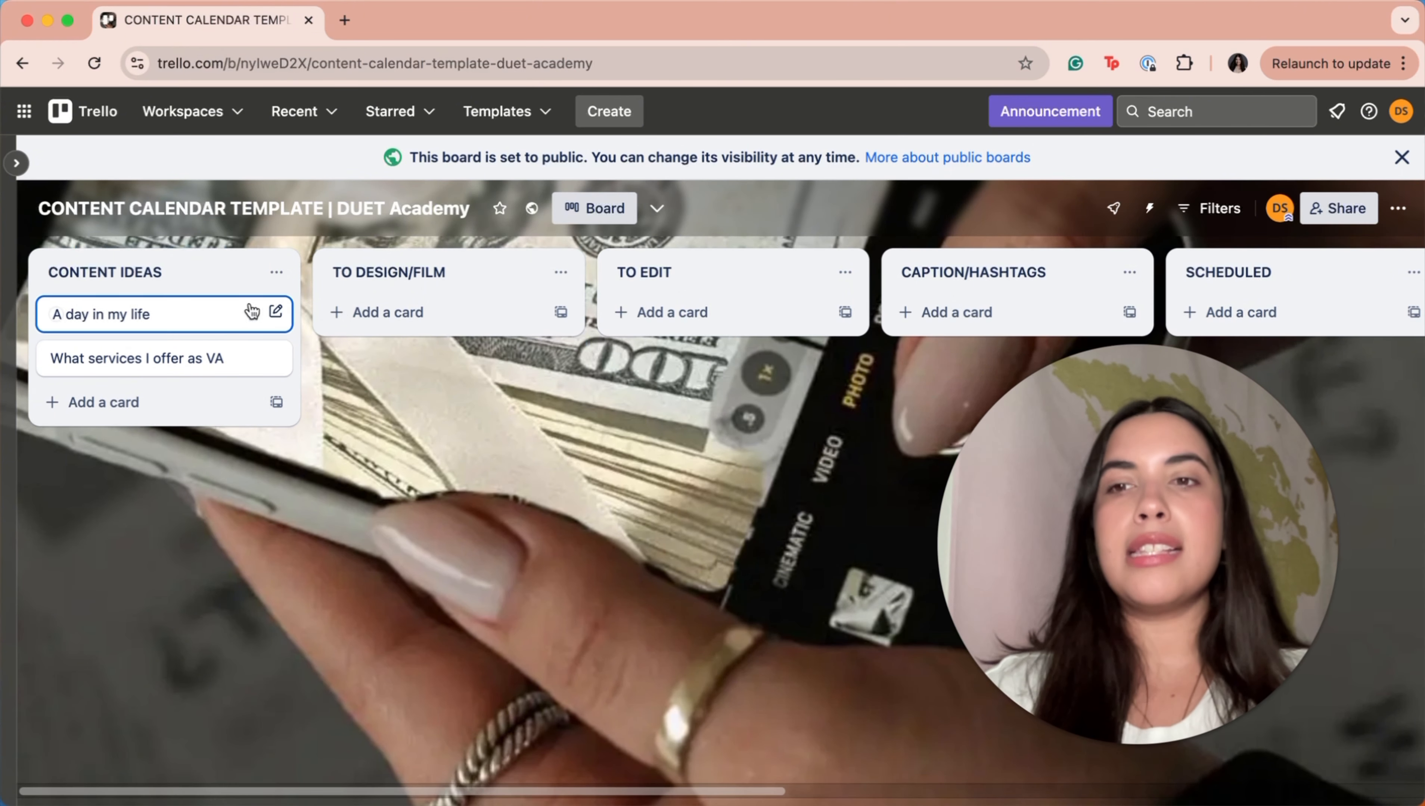
Step: Give the "A day in my life" card a description with the lines "Waking up", "Cooking breakfast" and "B roll working", and save it
left_click(201, 331)
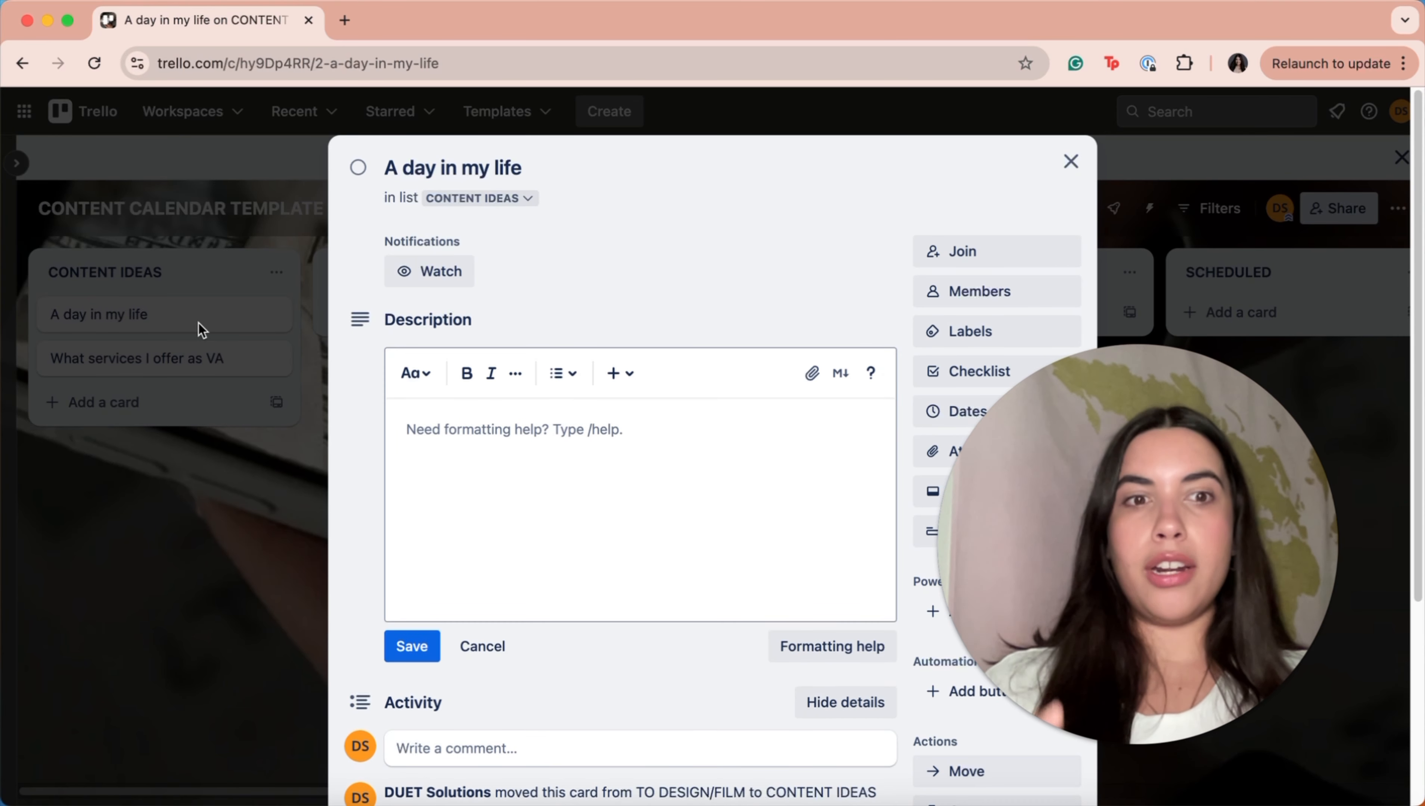
left_click(471, 430)
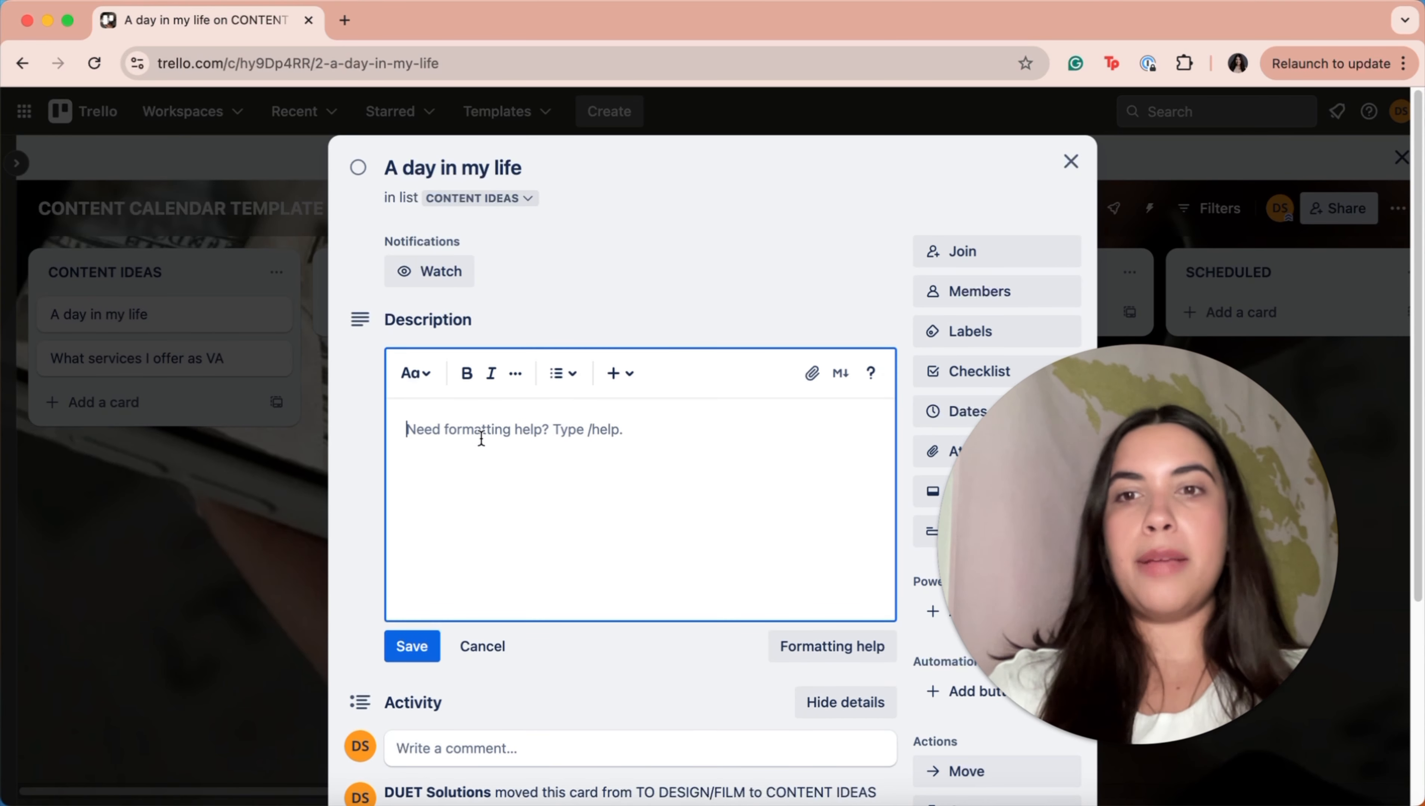
type("wAKI")
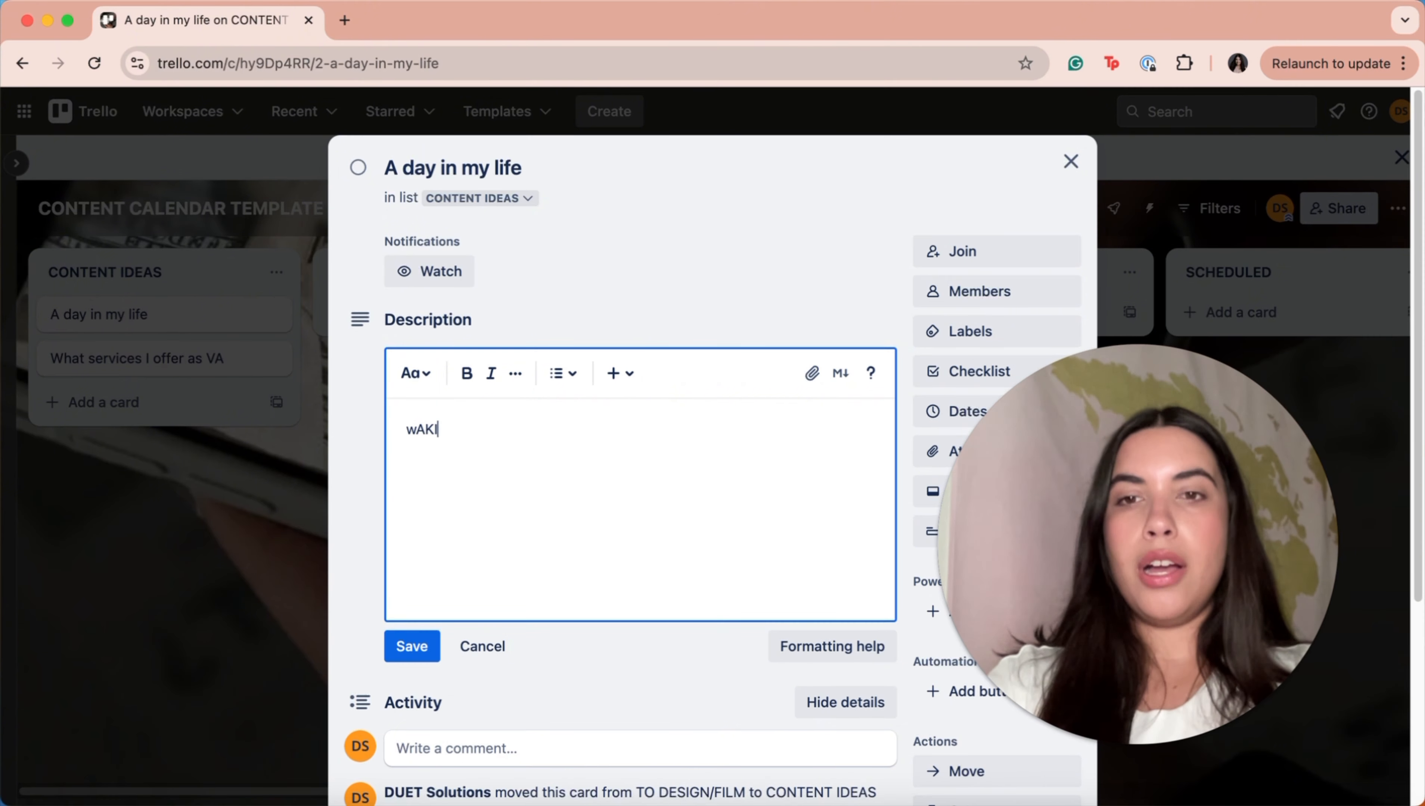
key("BackSpace")
key("BackSpace")
key("BackSpace")
key("BackSpace")
type("Waking up")
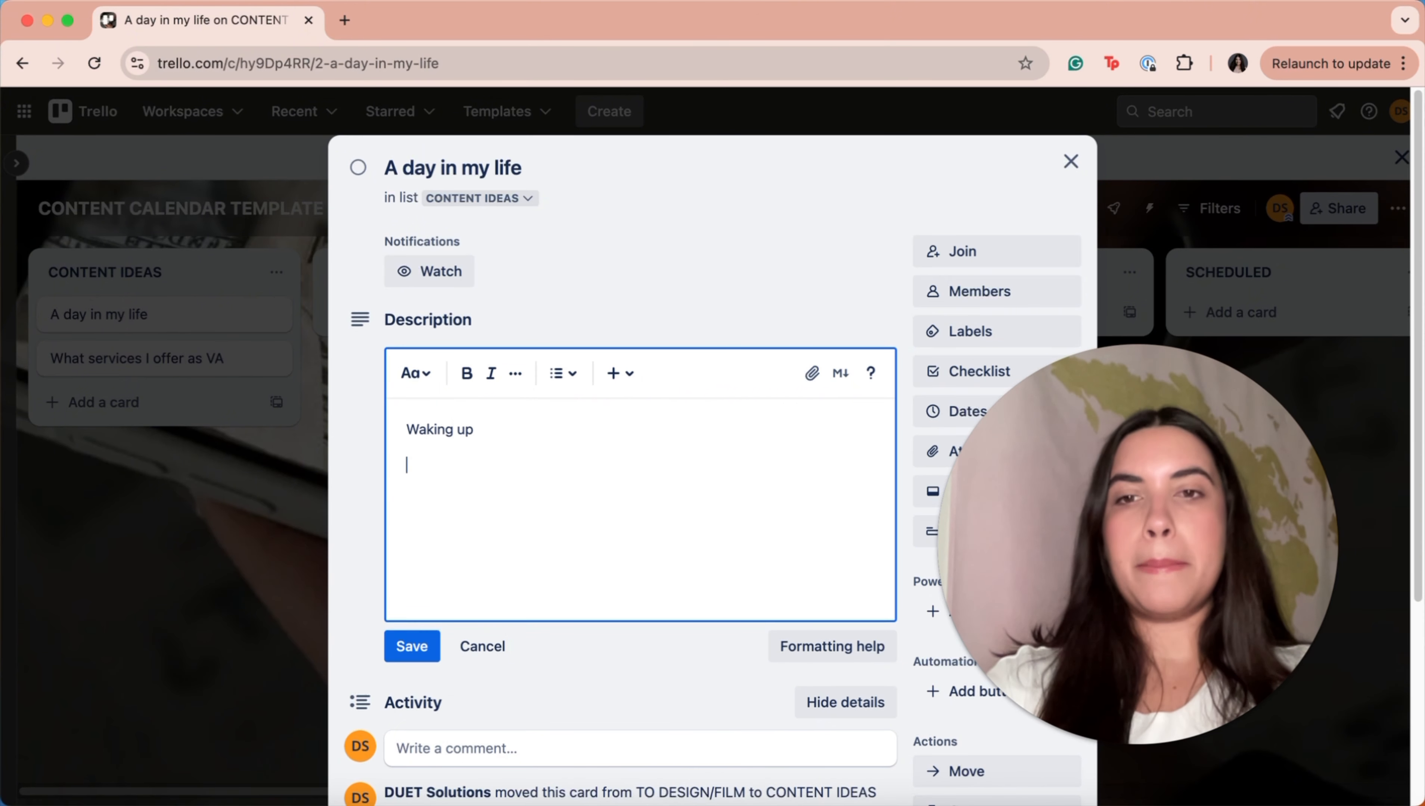
left_click(412, 646)
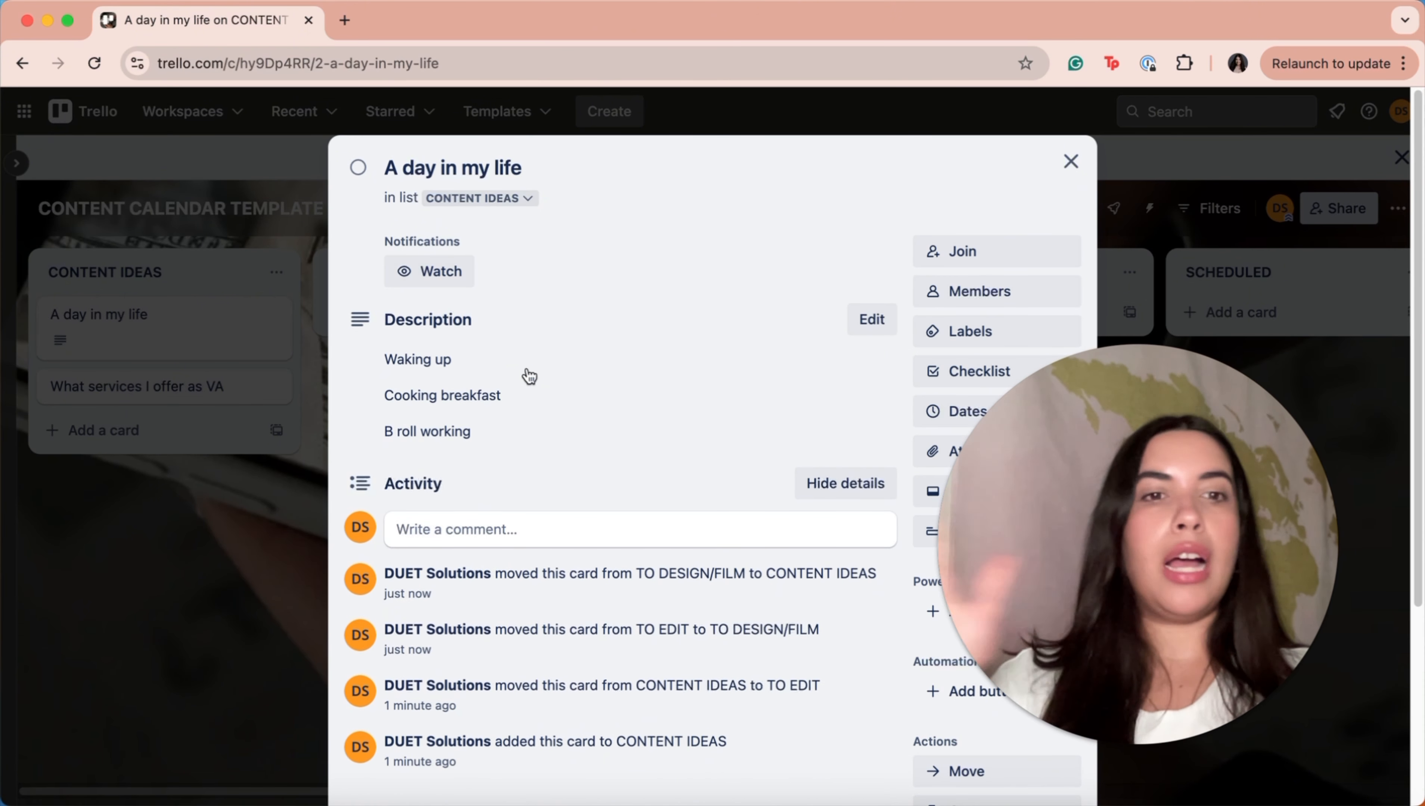
Step: Edit the card's description, adding the line "To Film:" above the existing text and "Caption:" below it
left_click_drag(1119, 598, 1168, 420)
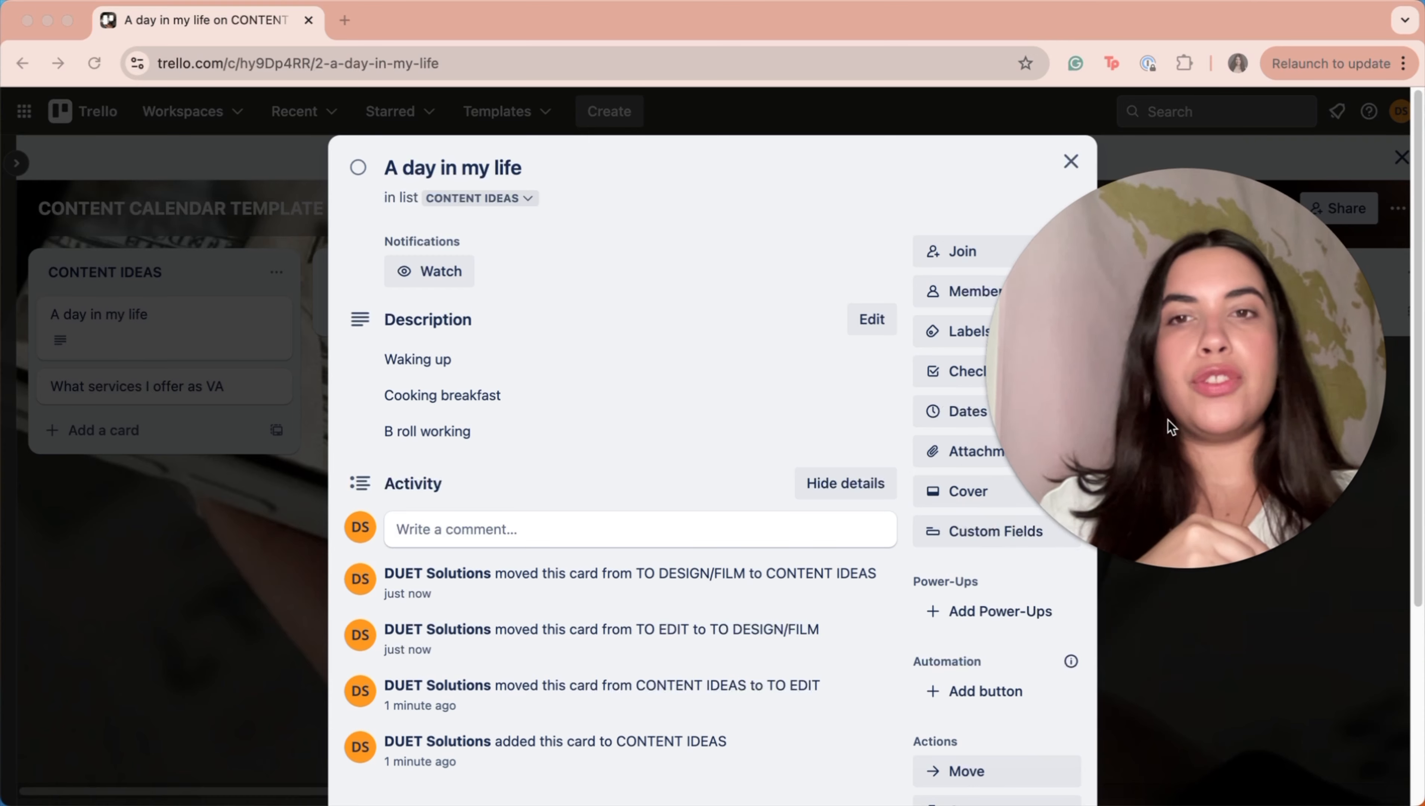
left_click(507, 448)
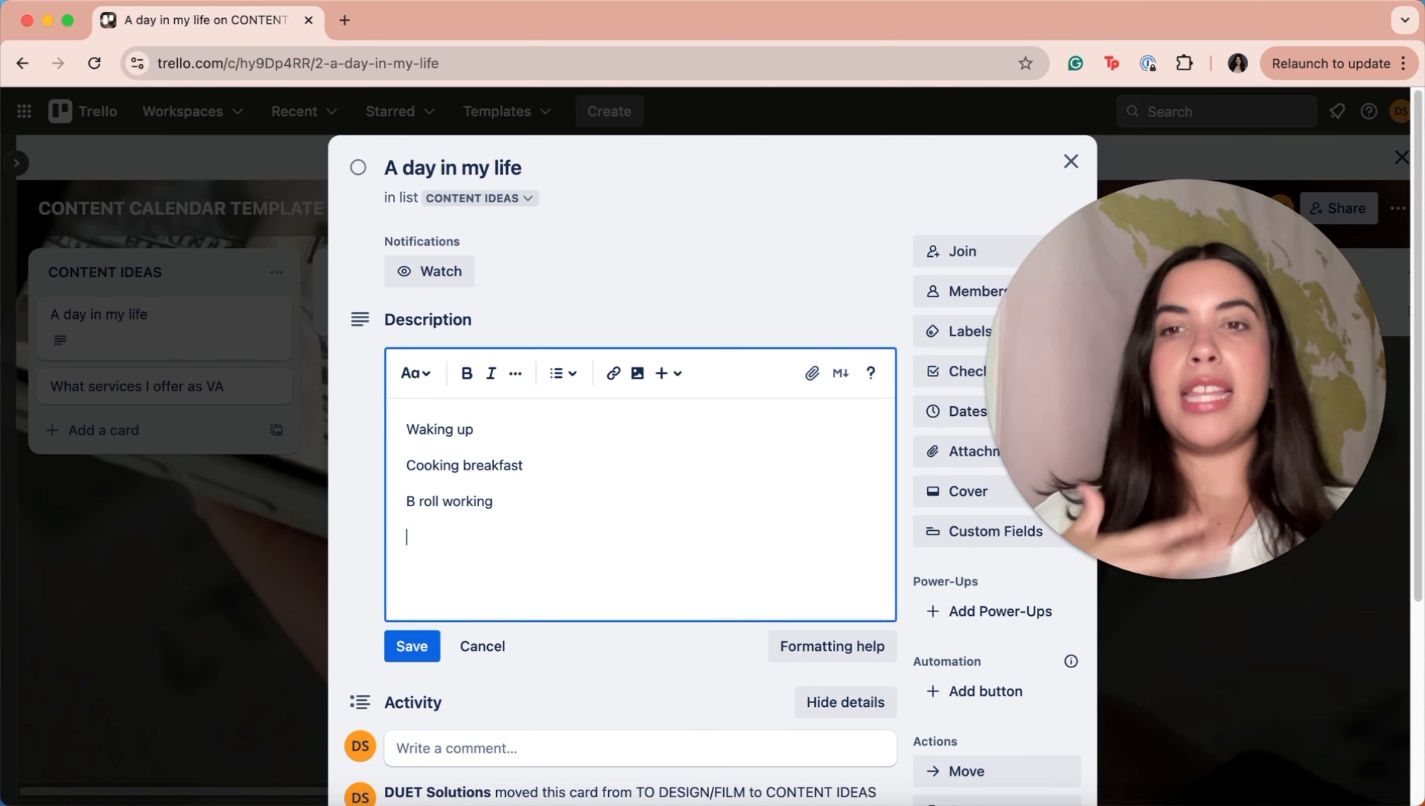
left_click(406, 431)
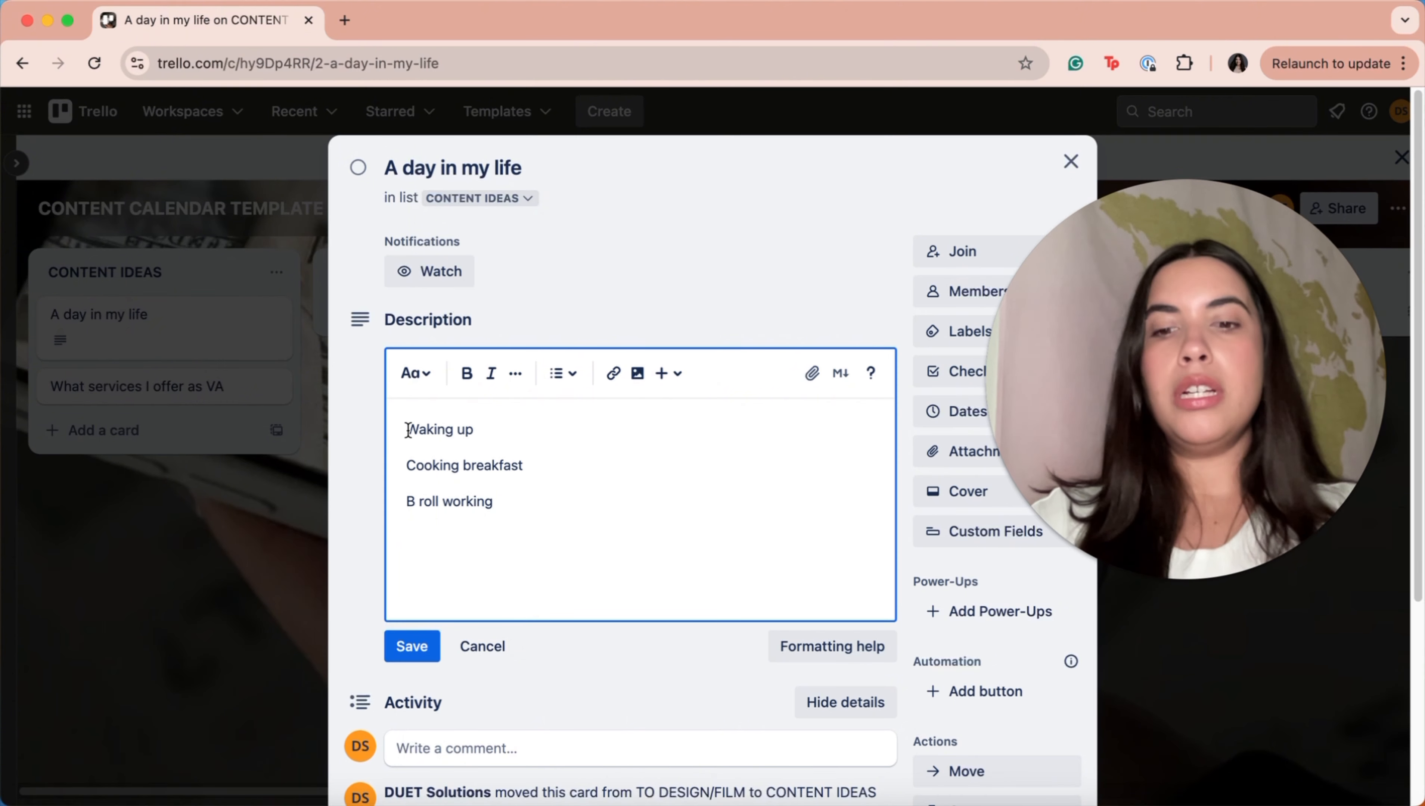
type("To Film:")
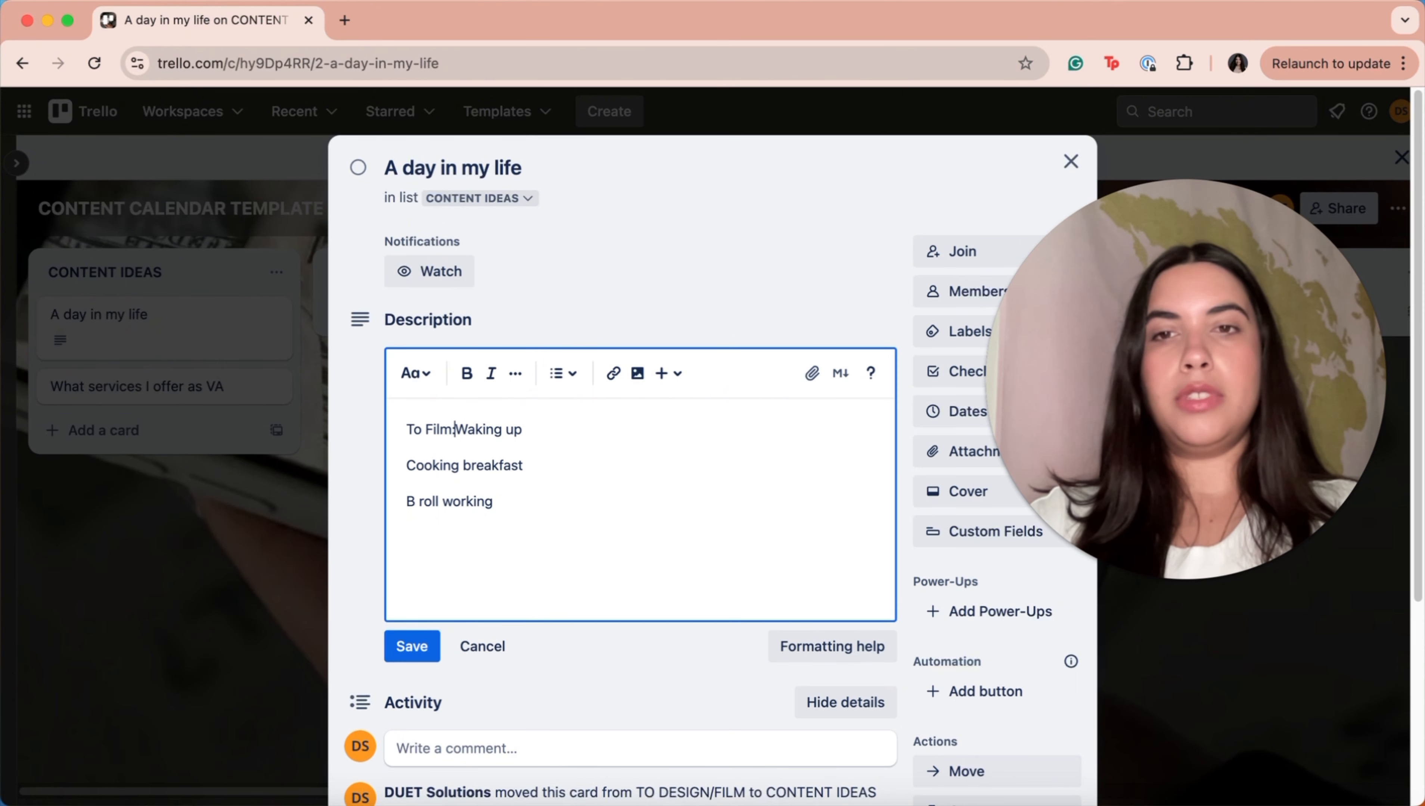
key("Return")
left_click(441, 565)
type("C")
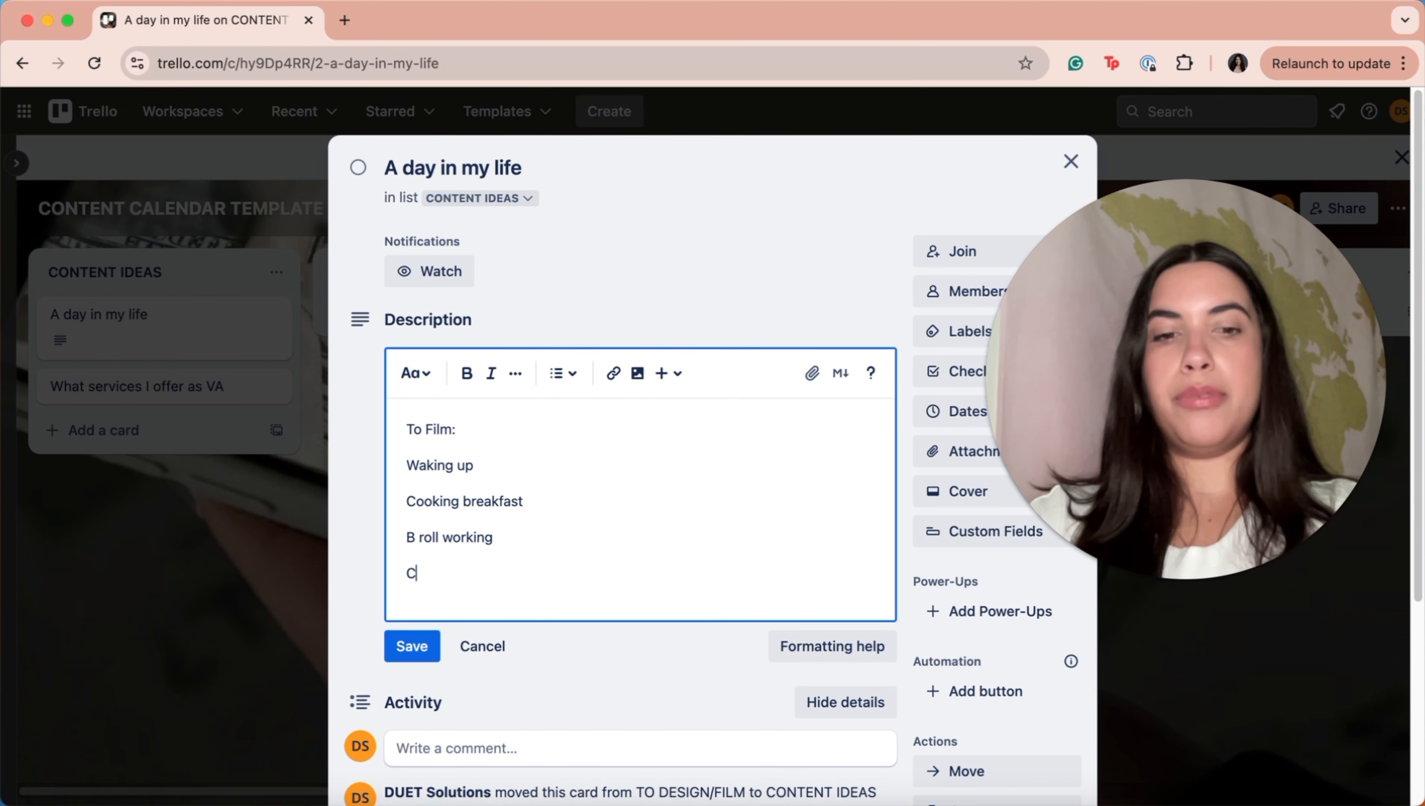
type("aption:")
Step: Insert a horizontal divider between "B roll working" and "Caption:" in the description, without an empty line above it
left_click(521, 529)
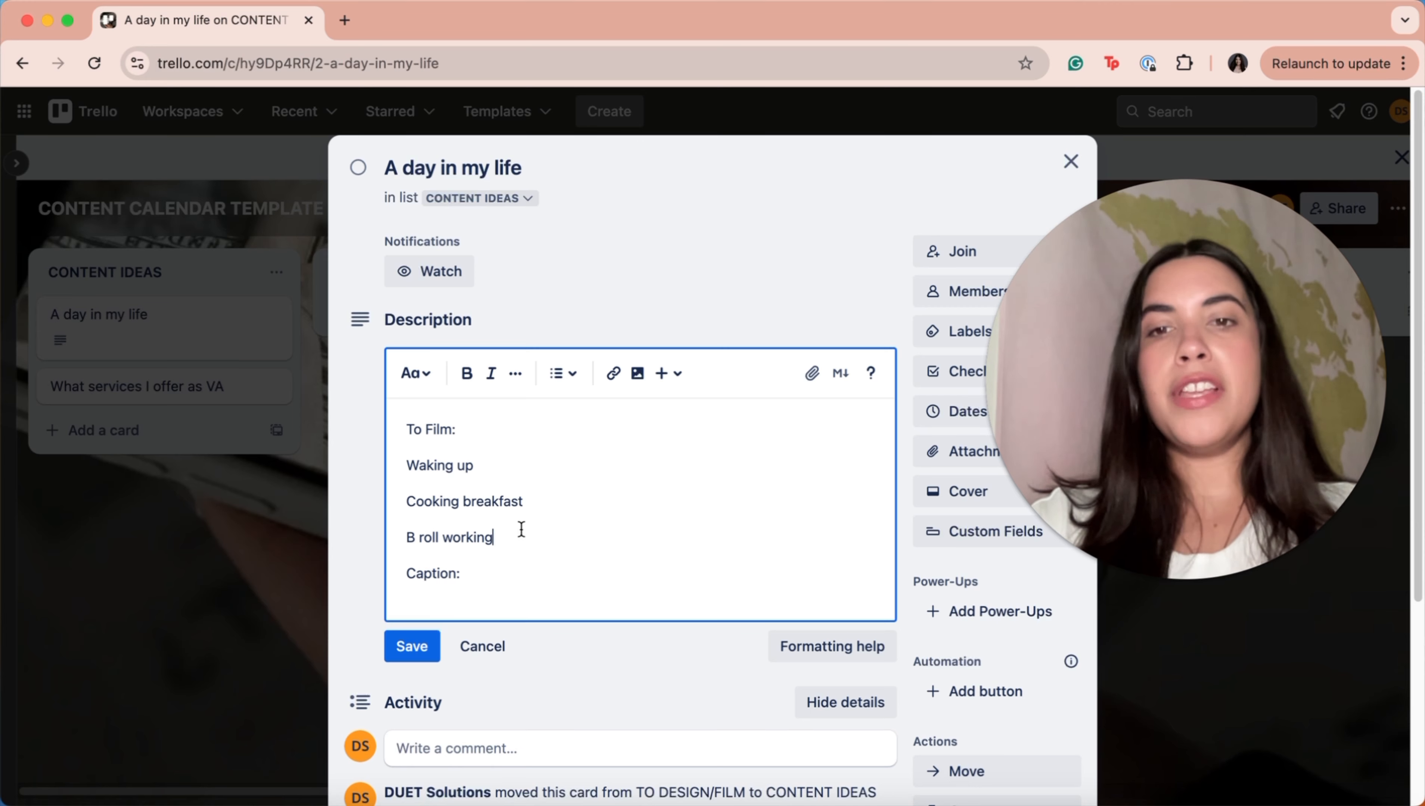
key("Return")
key("Return")
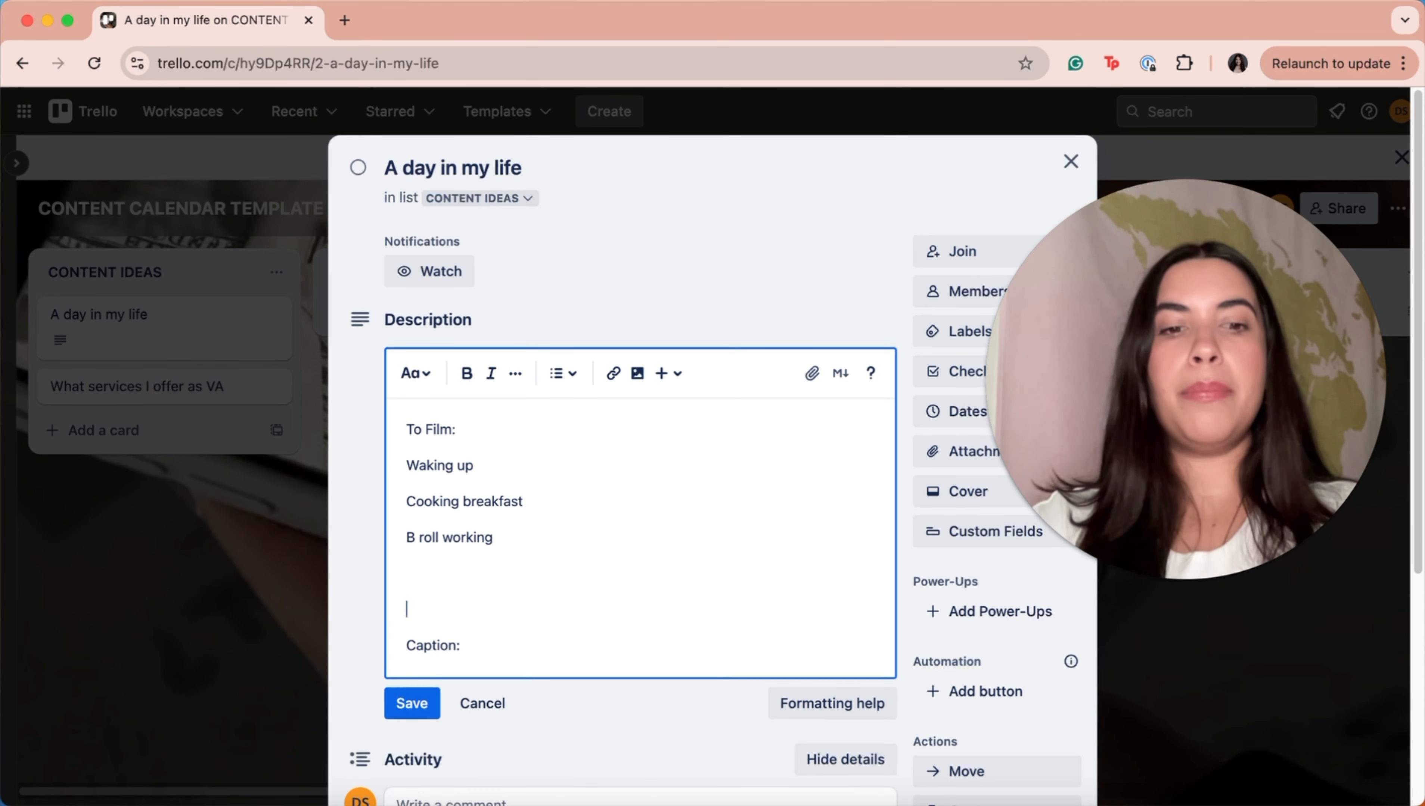
type("--")
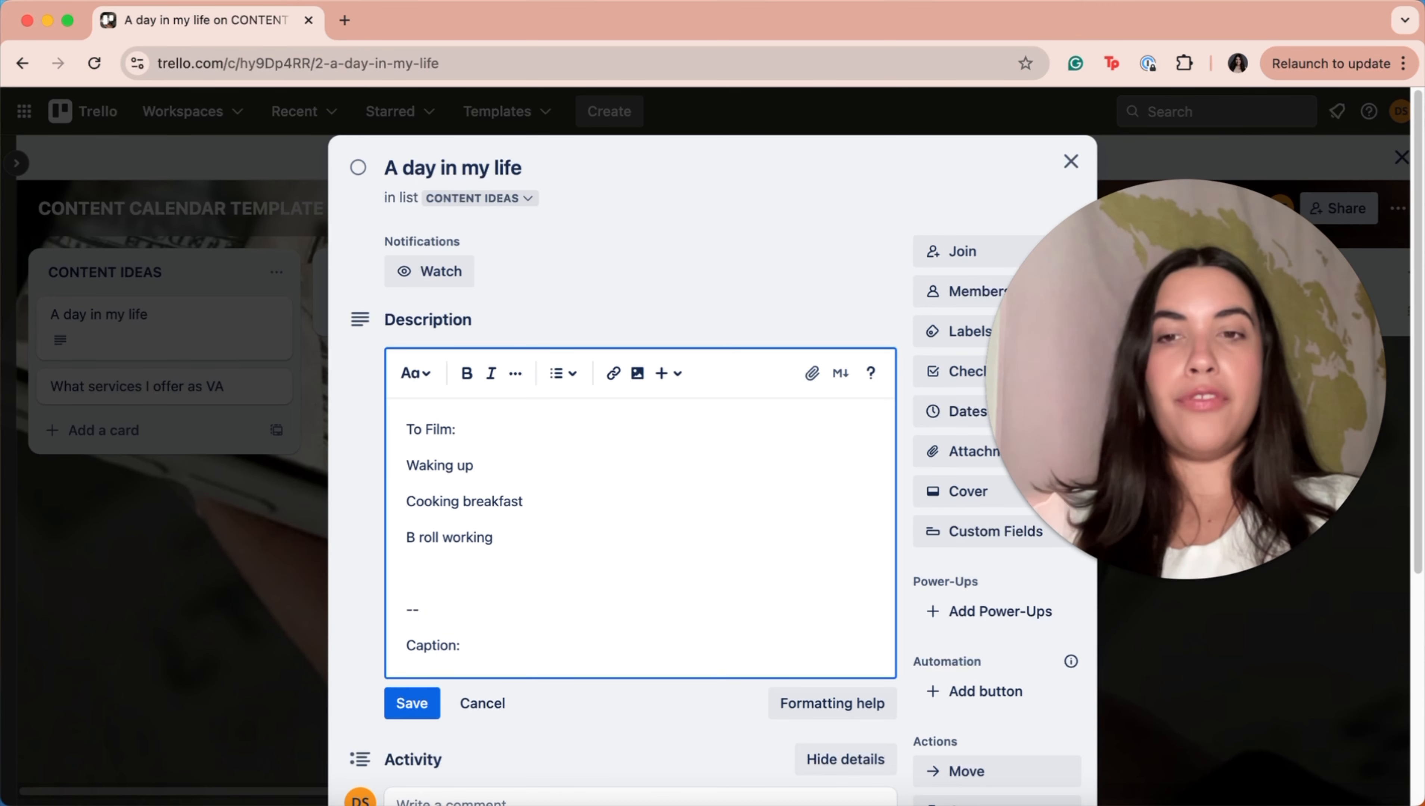
type("-")
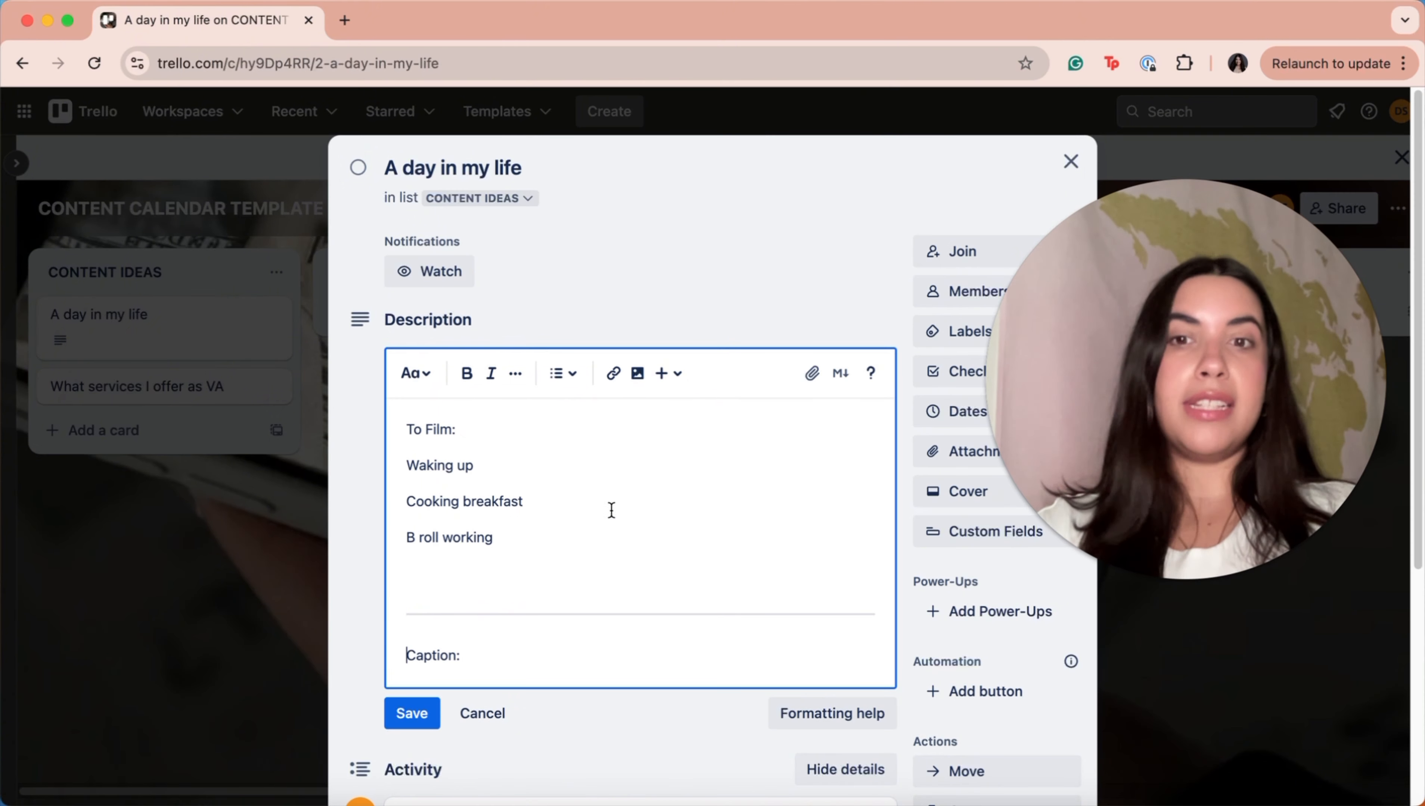
key("BackSpace")
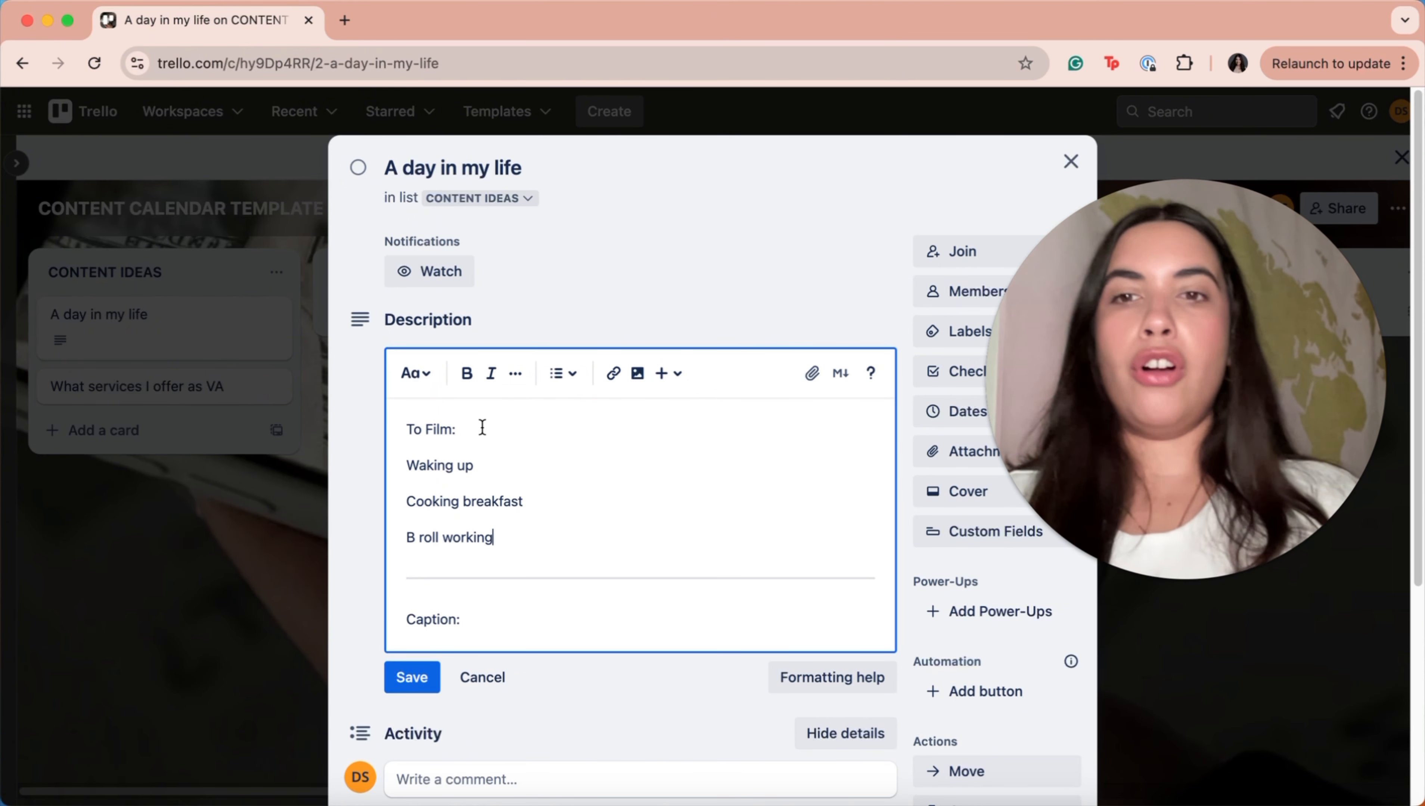
Step: Format the "To Film:" line as a large bold heading and save the description
left_click(416, 374)
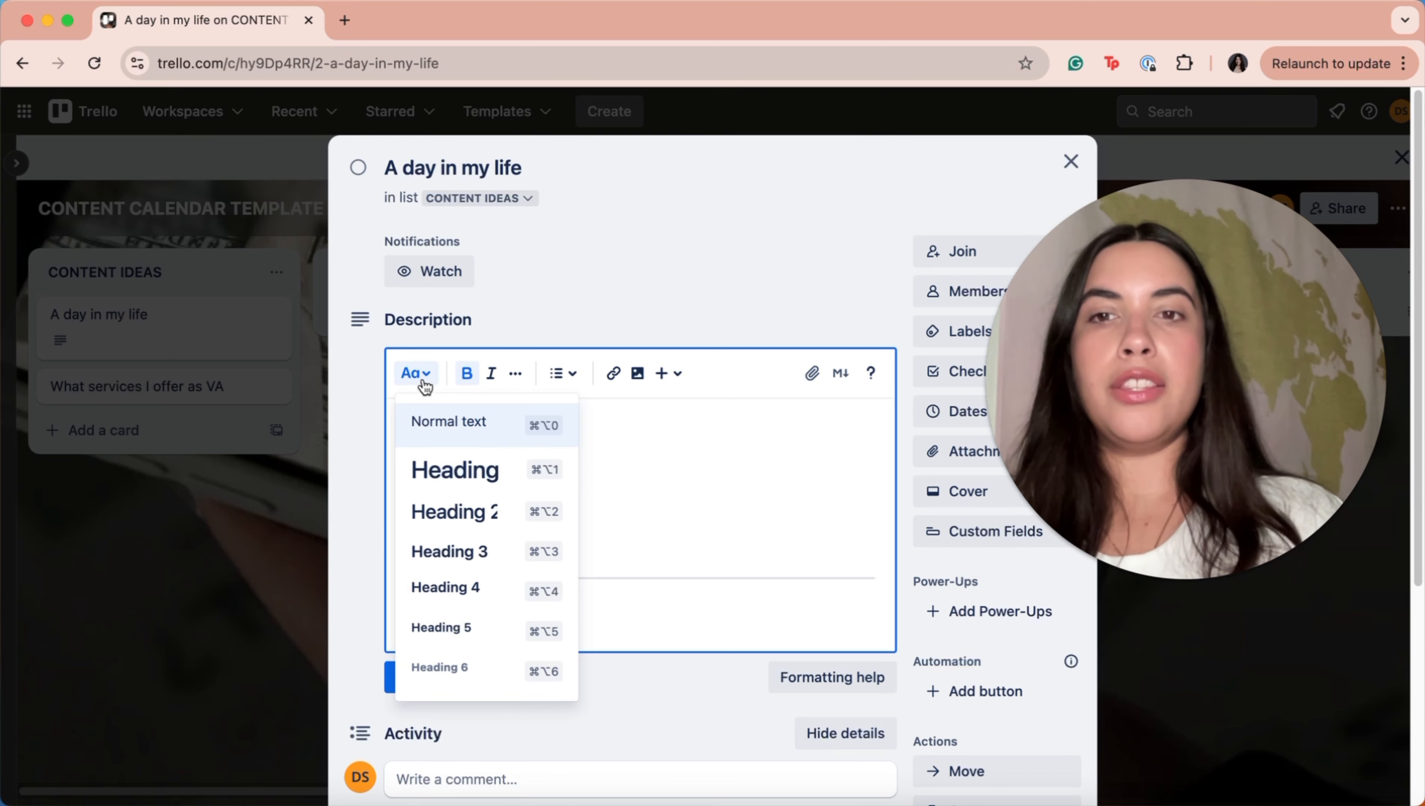
left_click(465, 508)
left_click(566, 465)
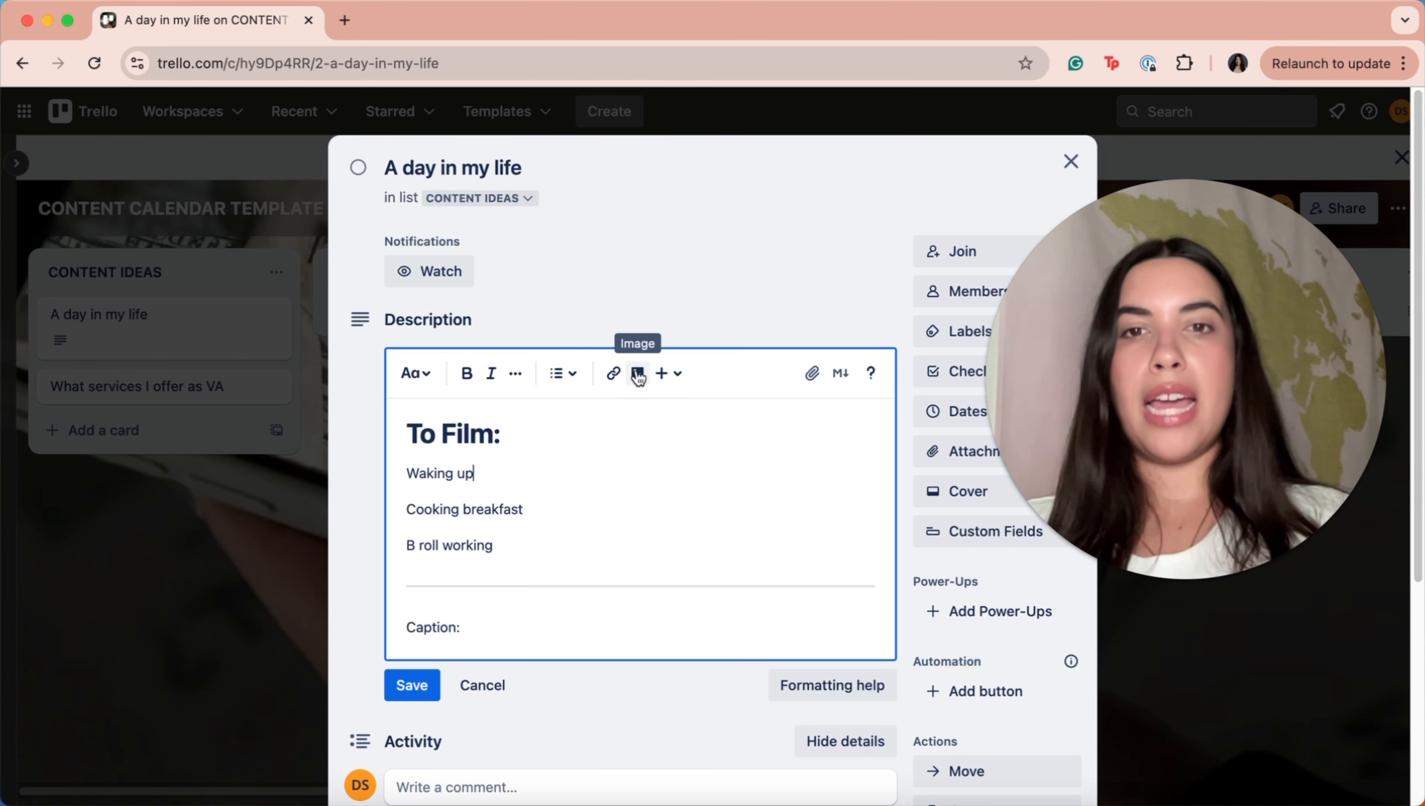
left_click(438, 686)
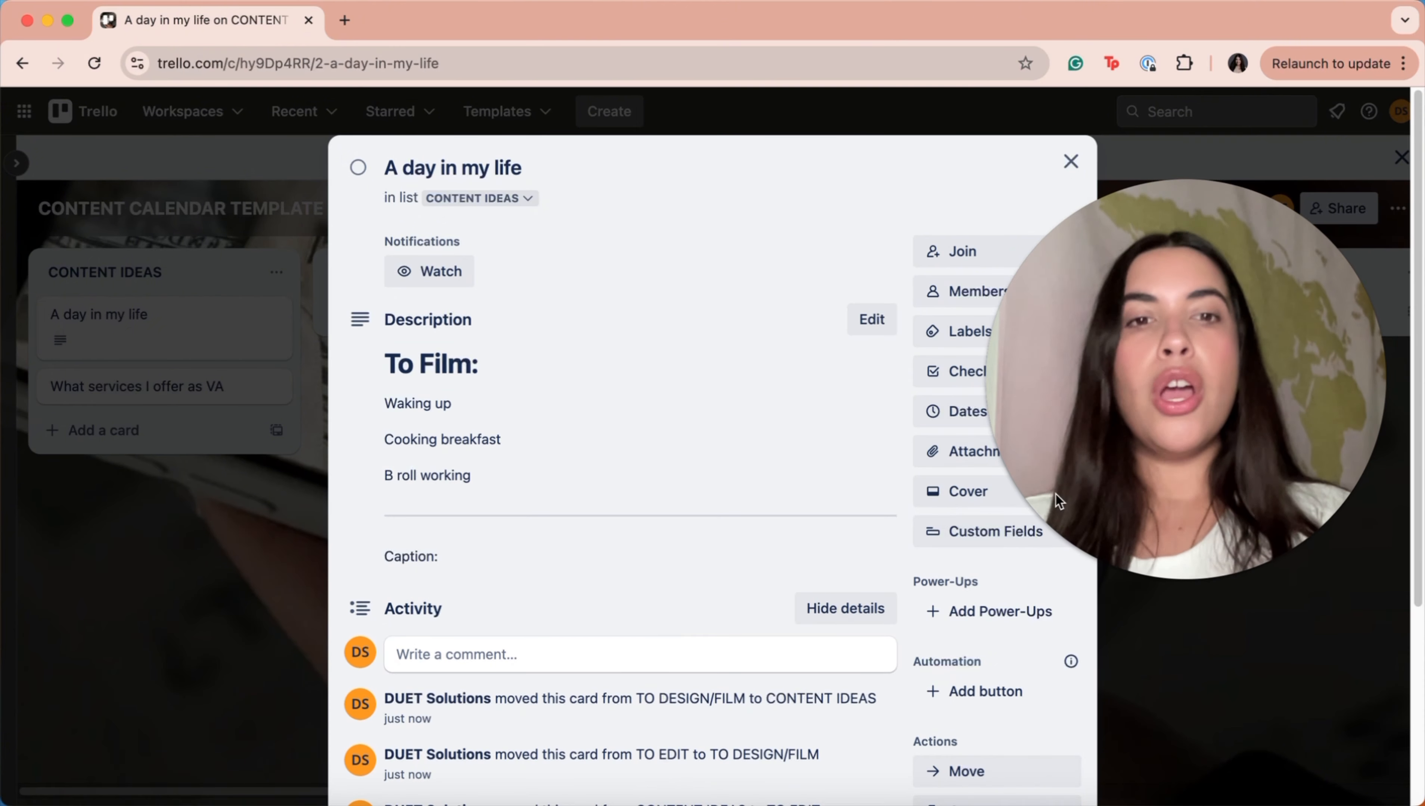
Step: Attach the image file "I make a lot of money.jpeg" to the "A day in my life" card and close the card
left_click(954, 452)
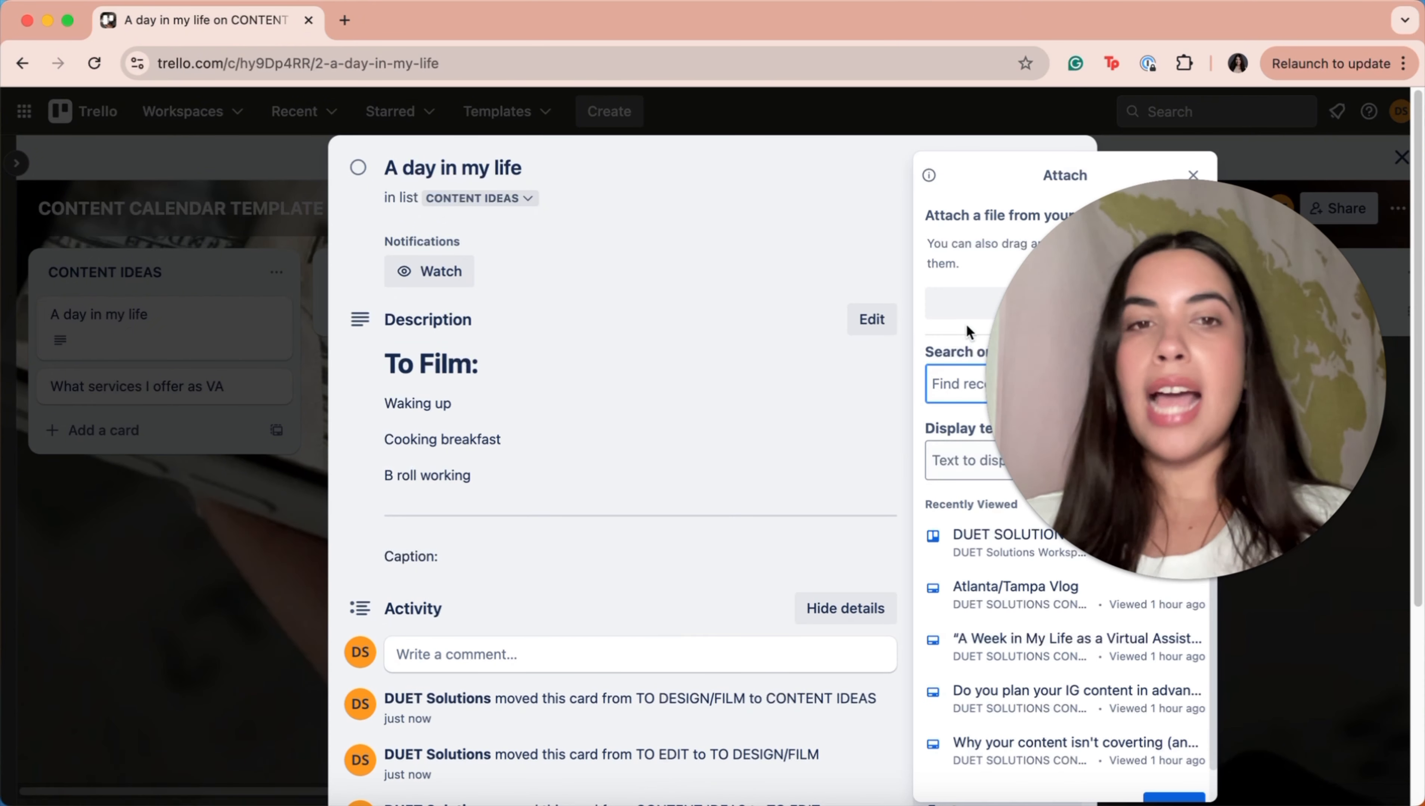
left_click(1155, 579)
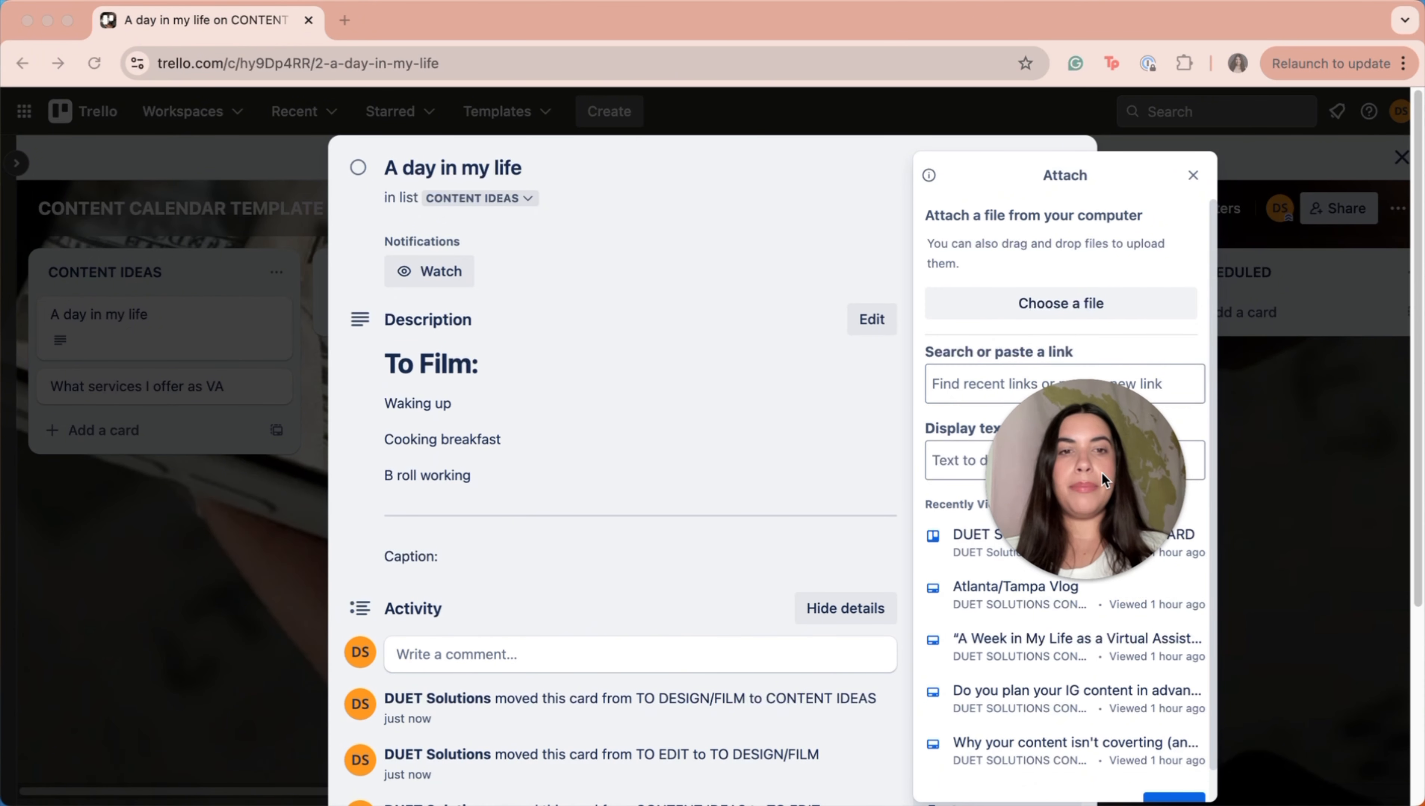
left_click_drag(1105, 478, 1264, 252)
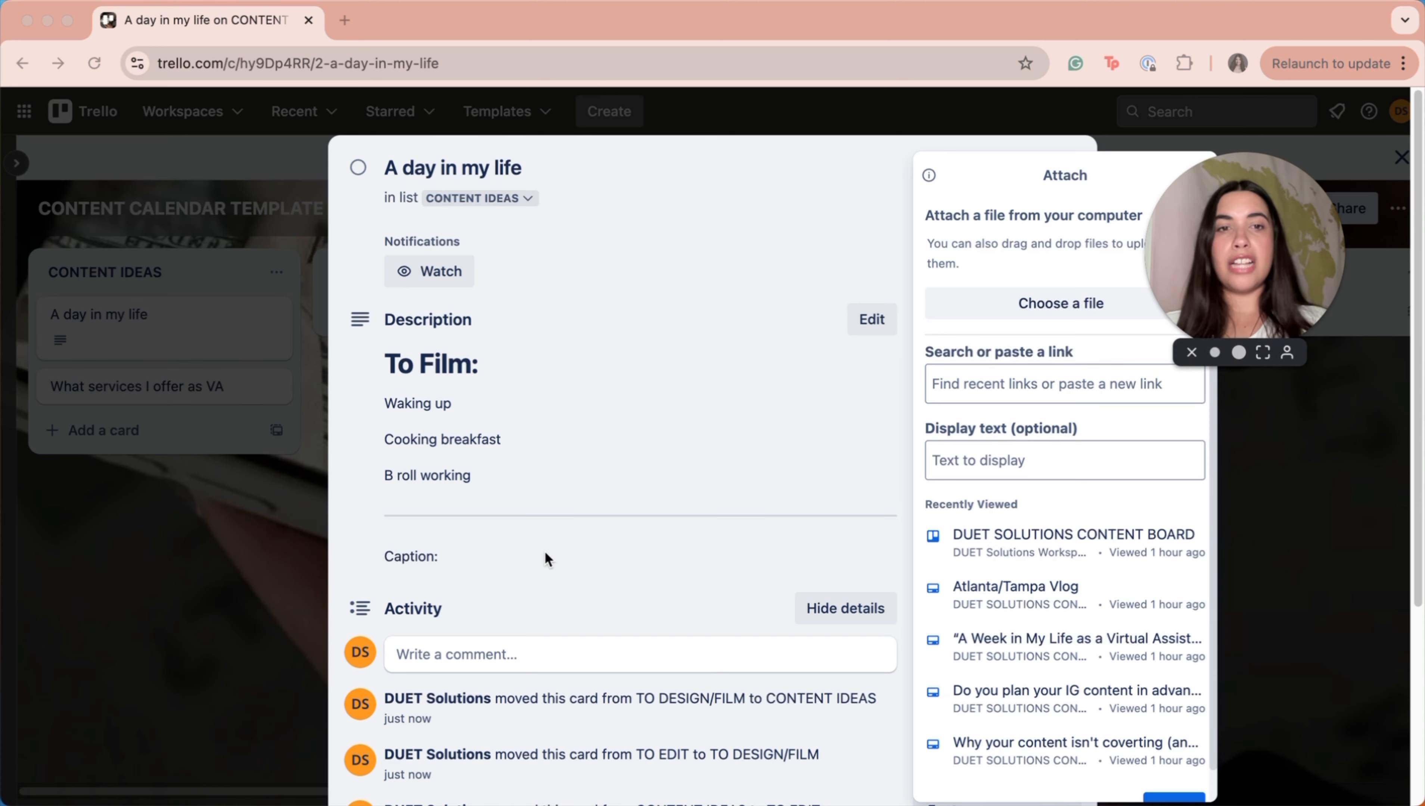
left_click(1017, 754)
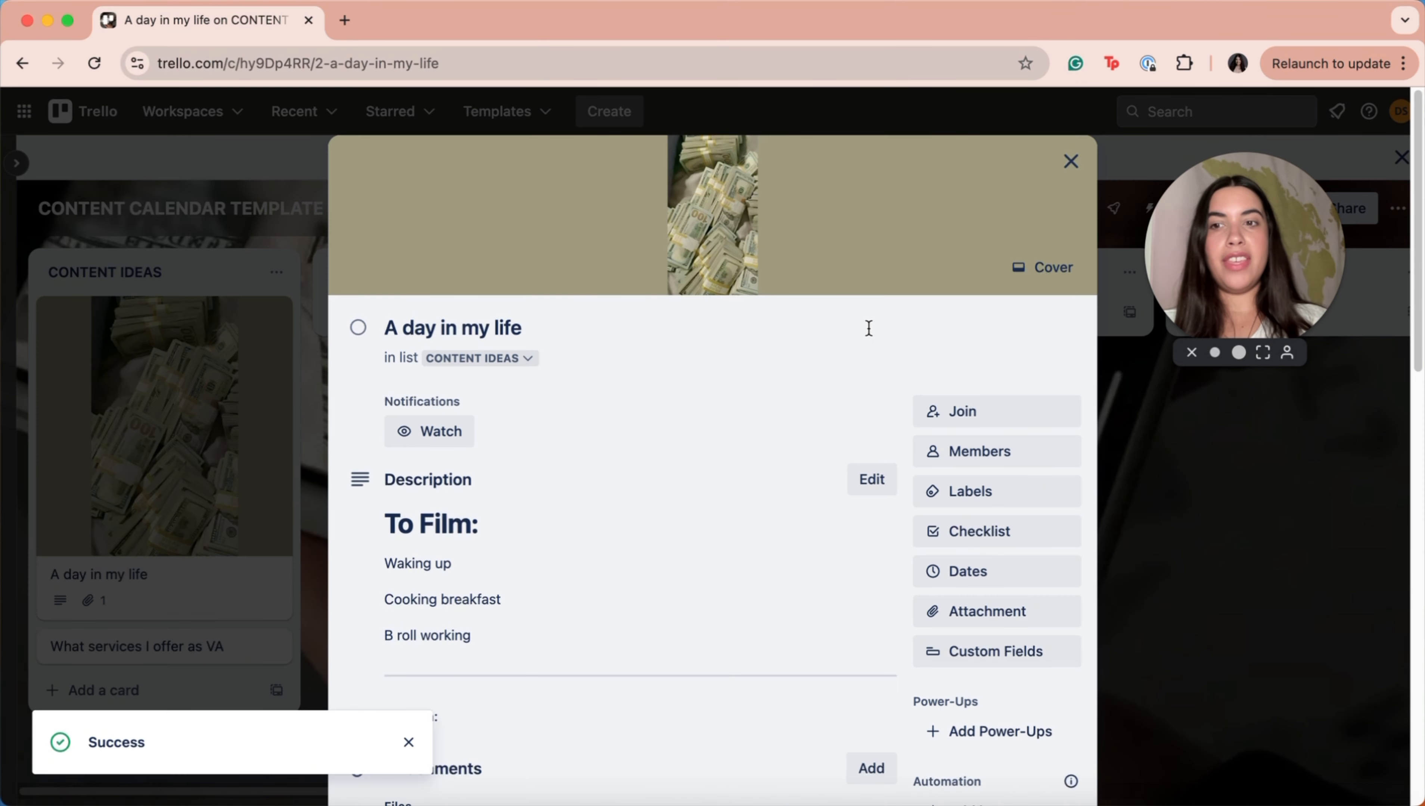
left_click(1080, 182)
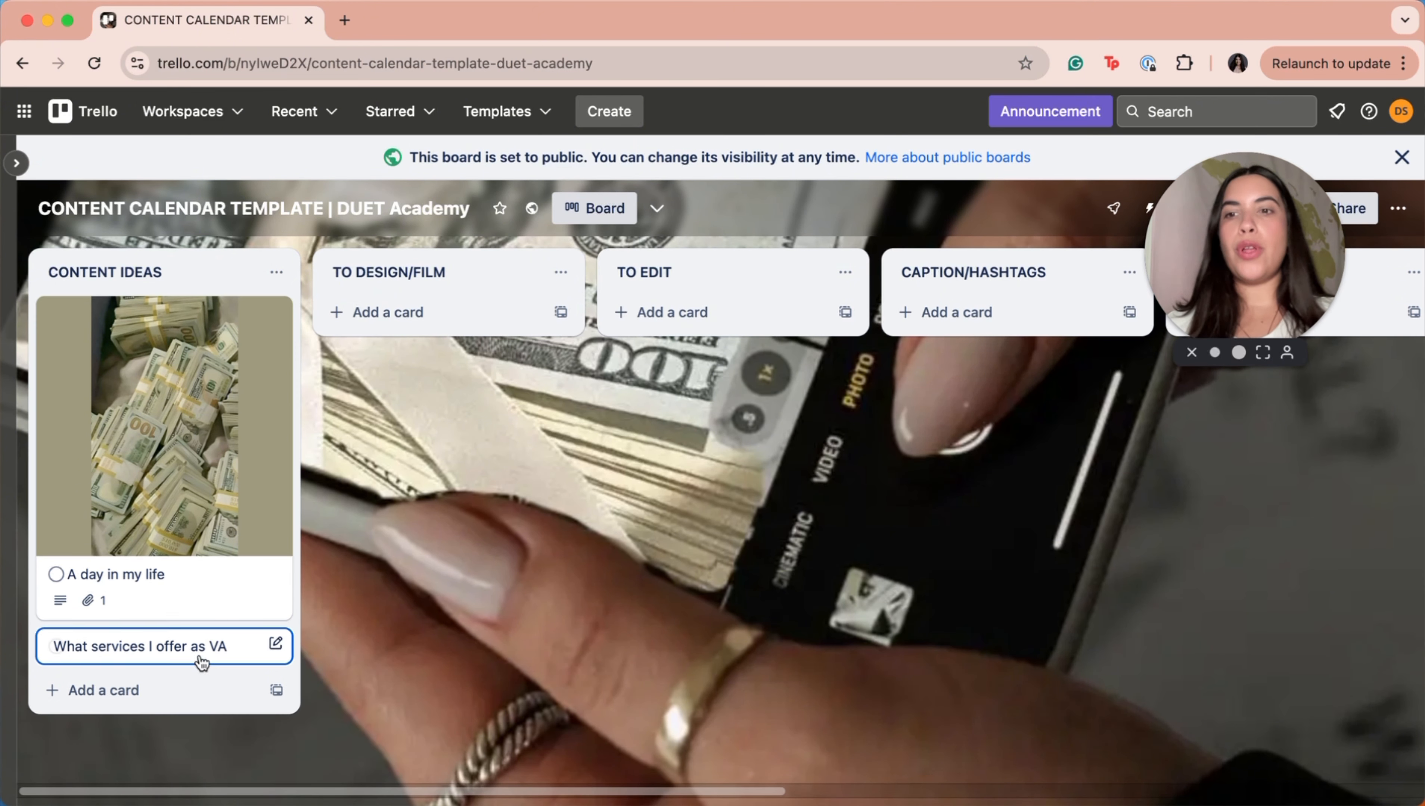
Step: Reopen the "A day in my life" card and review its description, attachment and activity
left_click(218, 613)
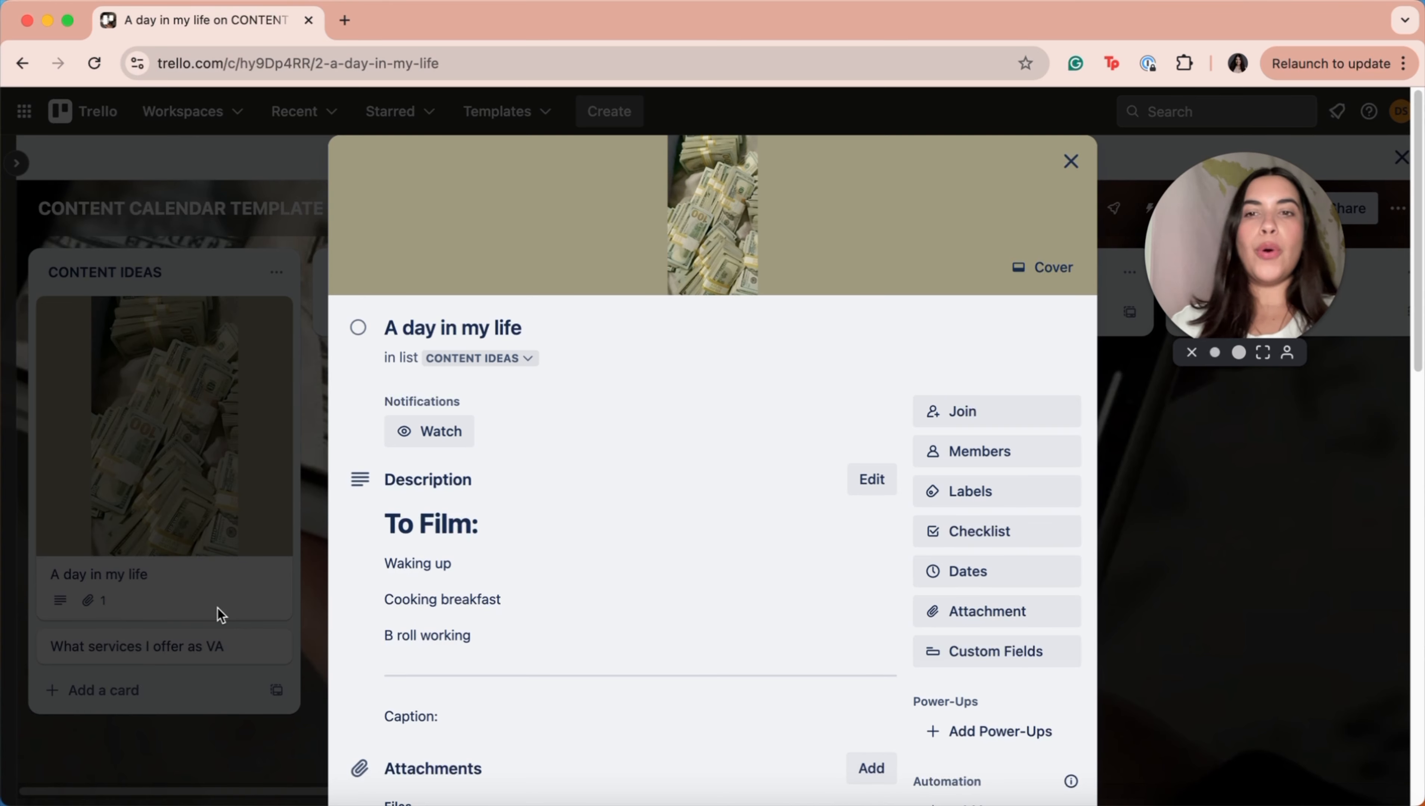
scroll(475, 466, "down", 3)
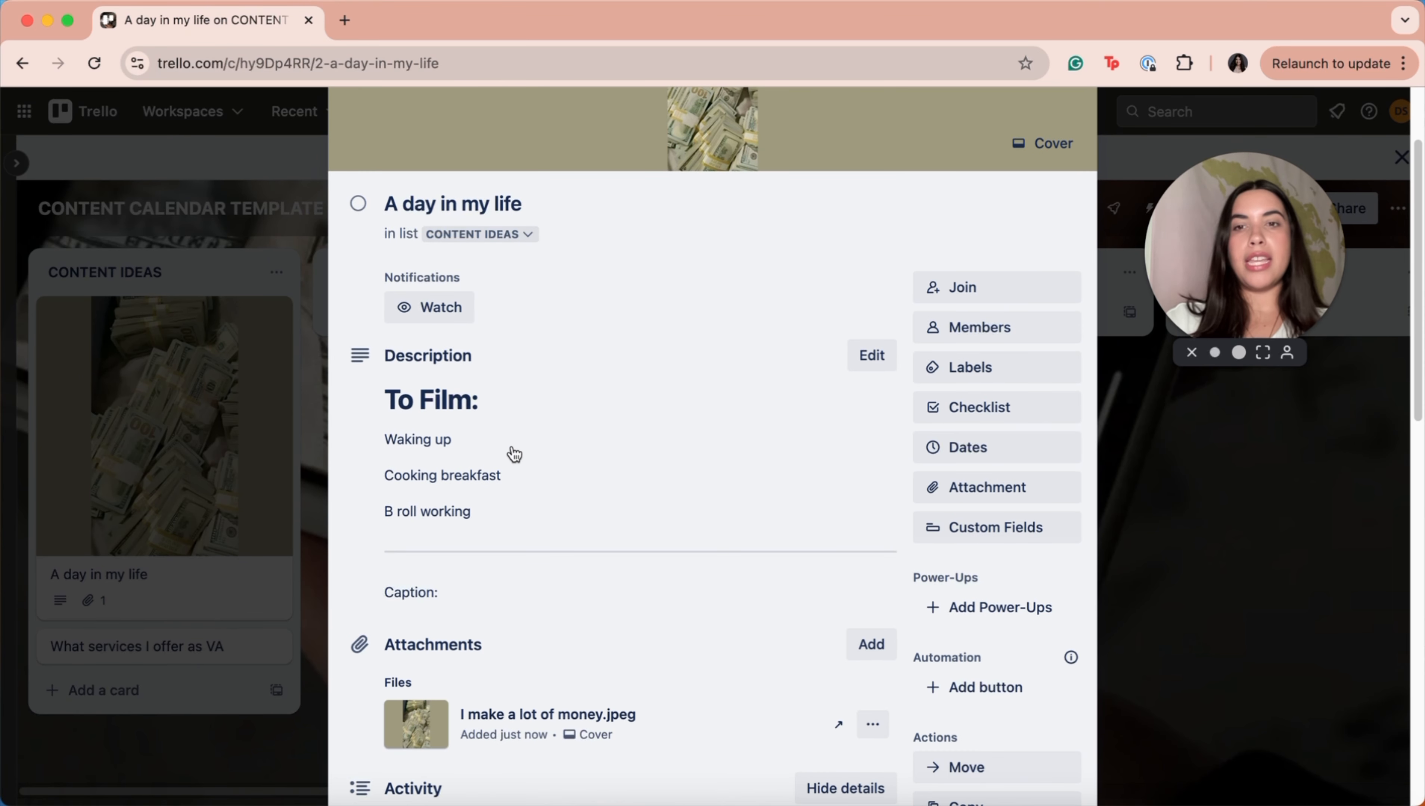
scroll(513, 454, "down", 2)
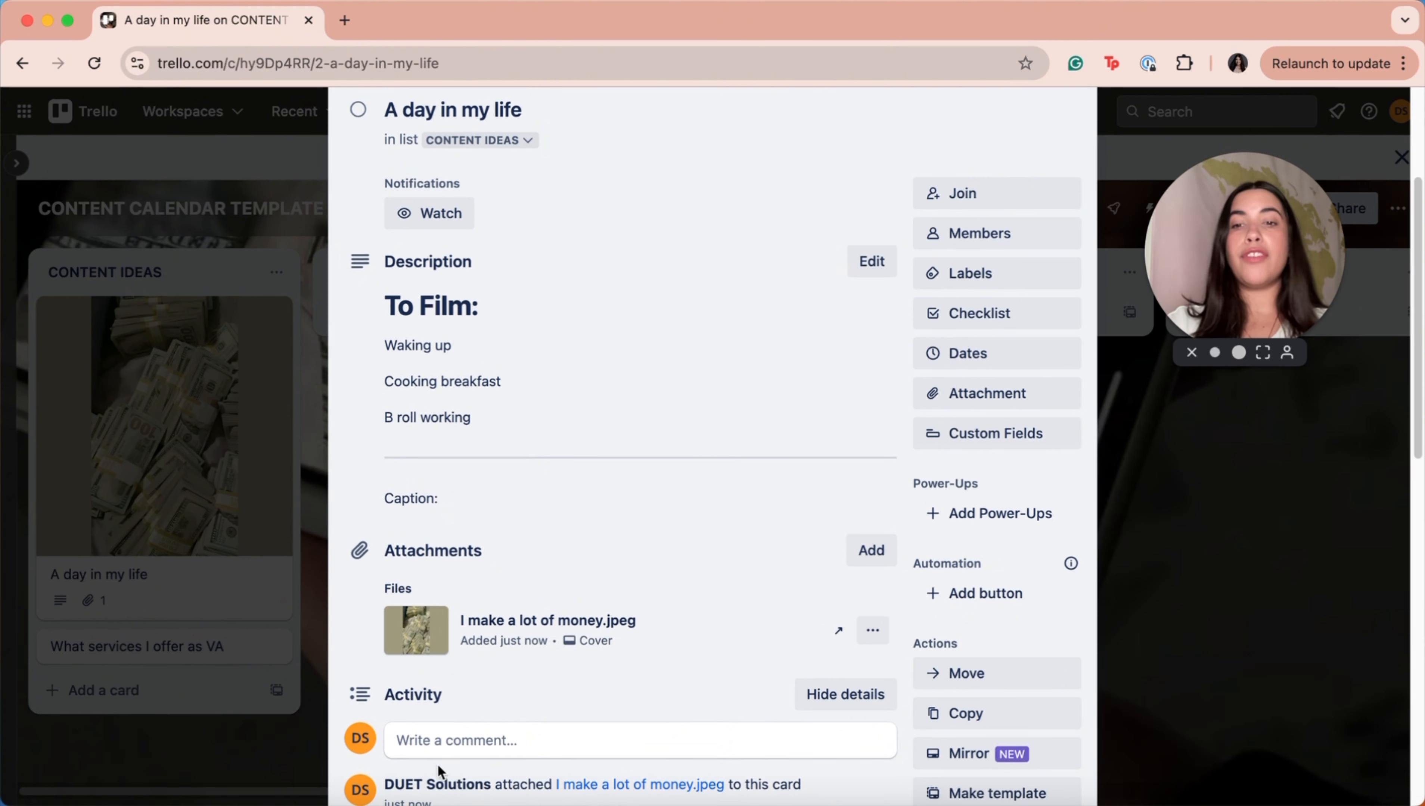
scroll(509, 492, "up", 2)
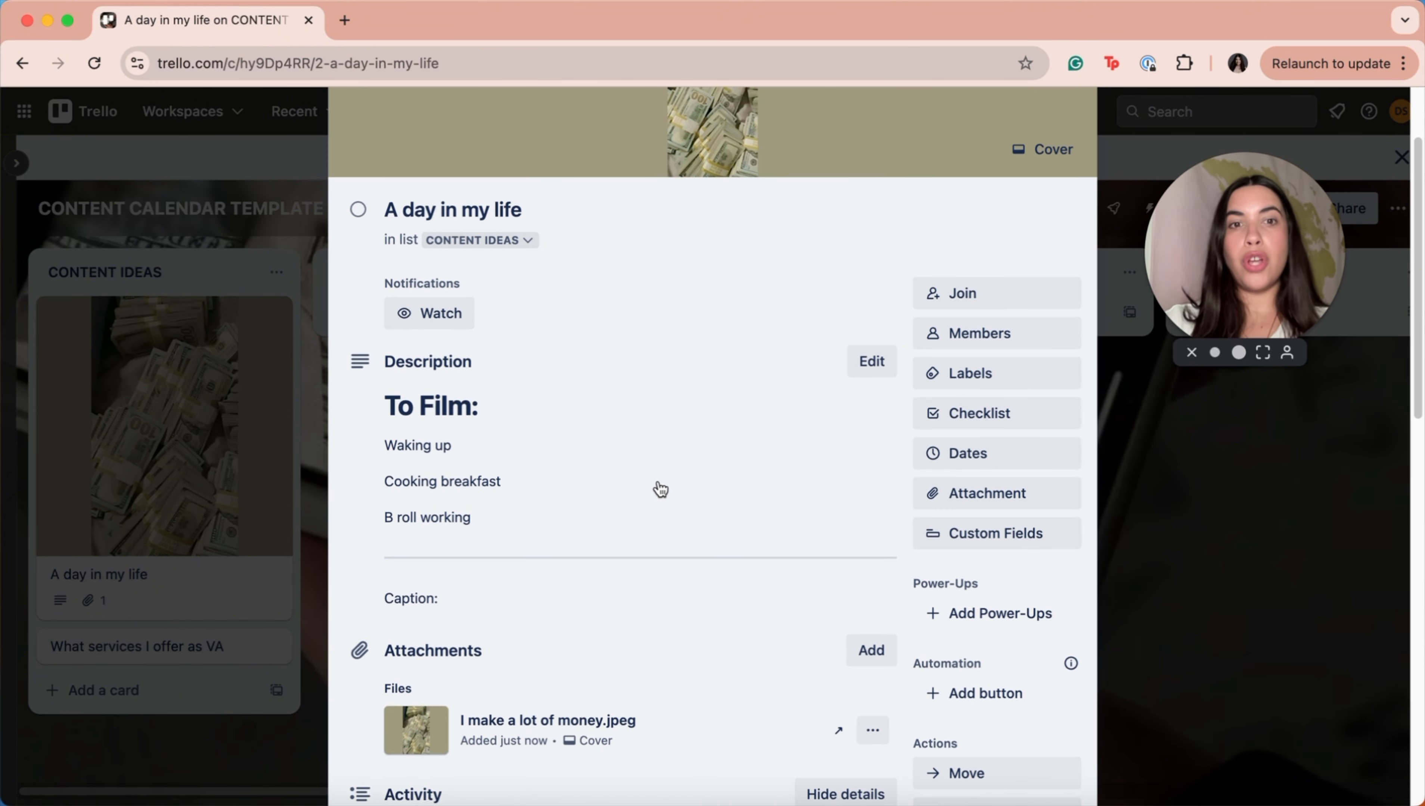
Step: Open the label list of the "A day in my life" card and name the purple label "reel"
scroll(658, 487, "up", 1)
left_click(989, 416)
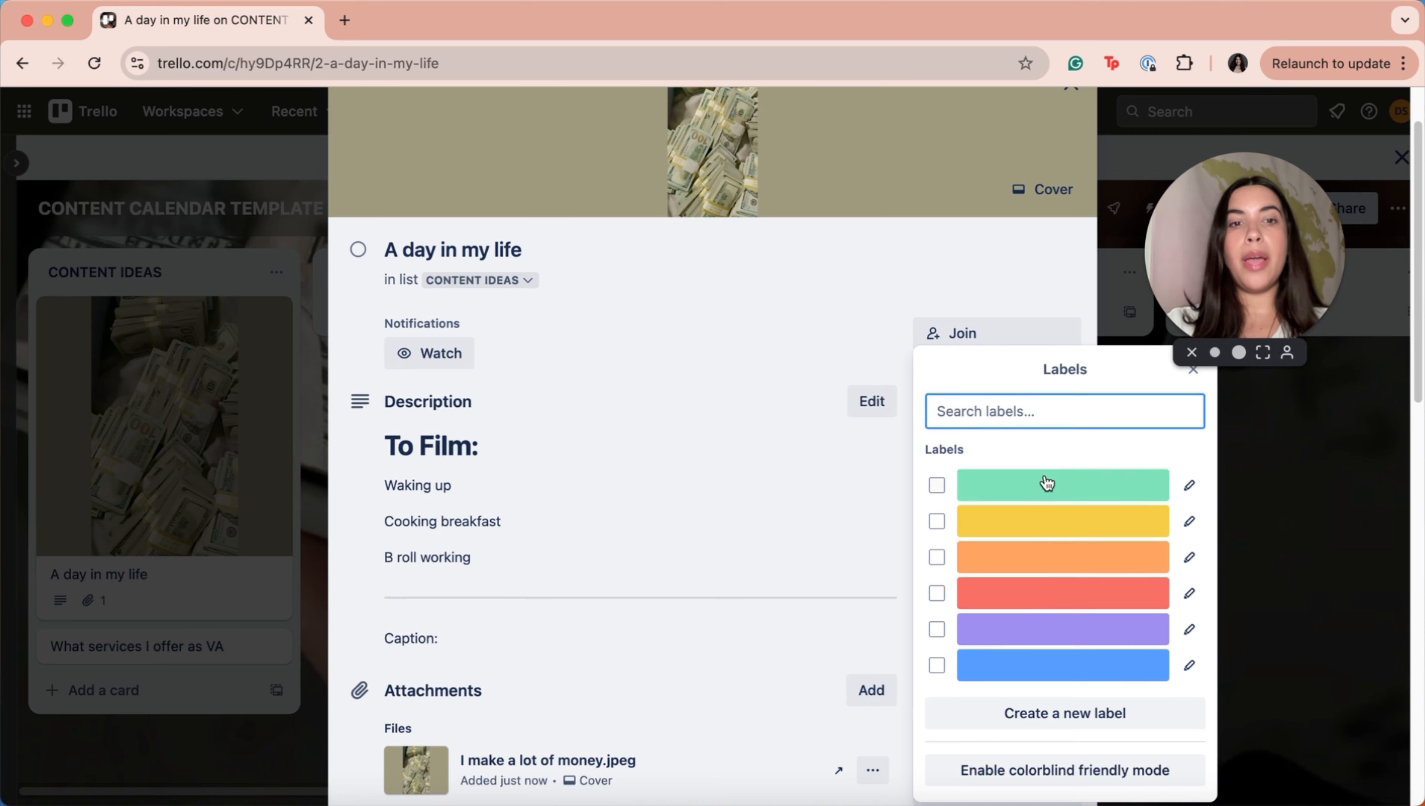
scroll(782, 476, "up", 1)
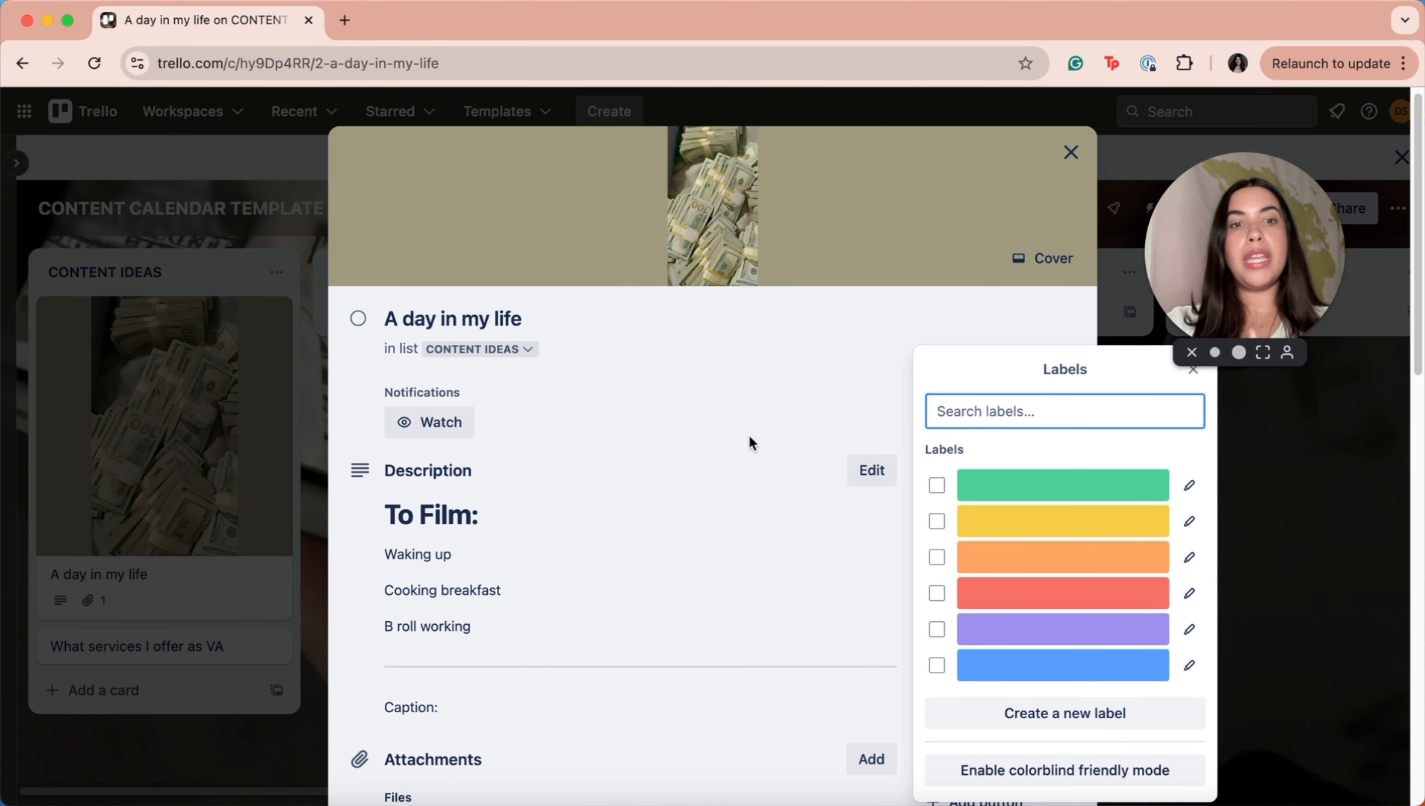
left_click(1188, 630)
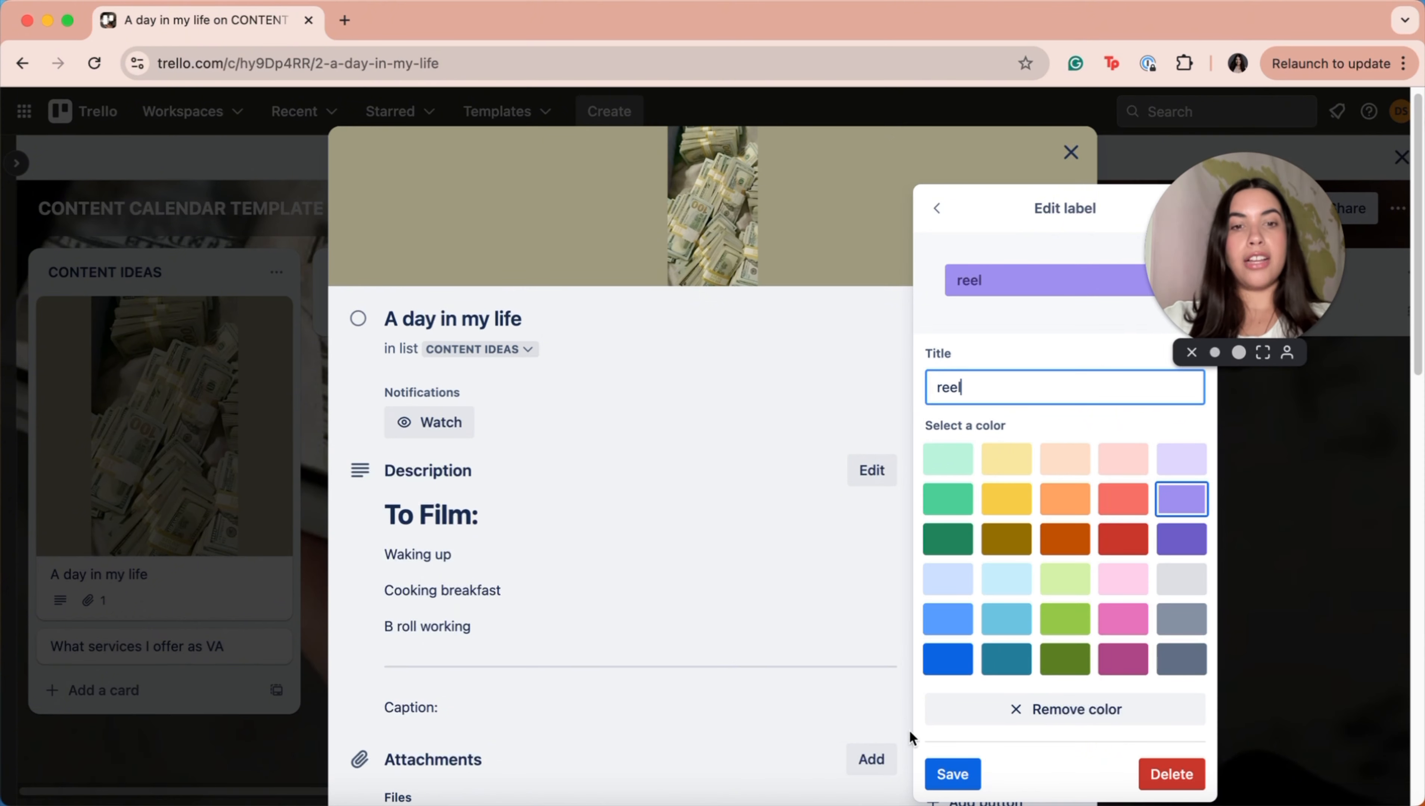
left_click(951, 773)
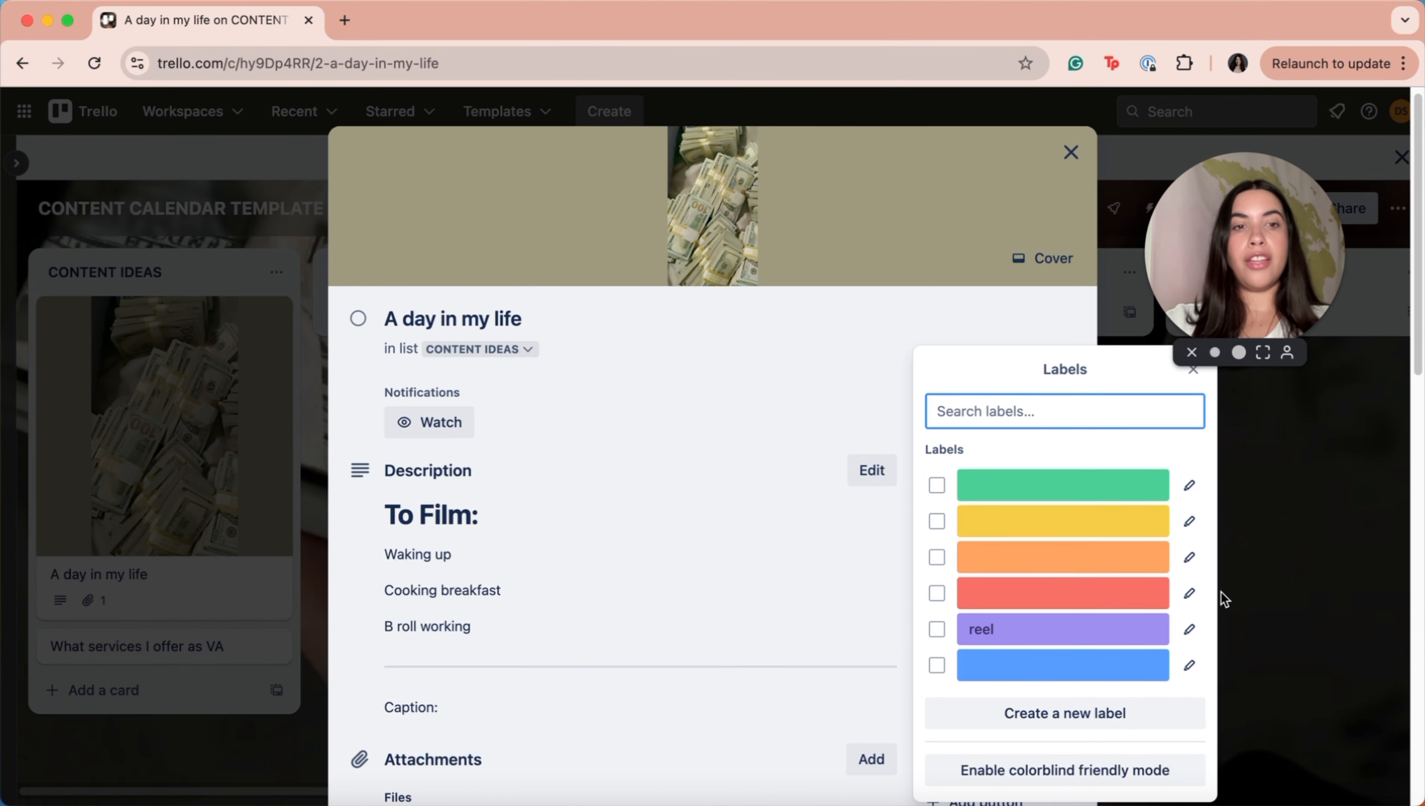
Step: Name the red label "carousel" and the green label "story", saving each one
left_click(1190, 594)
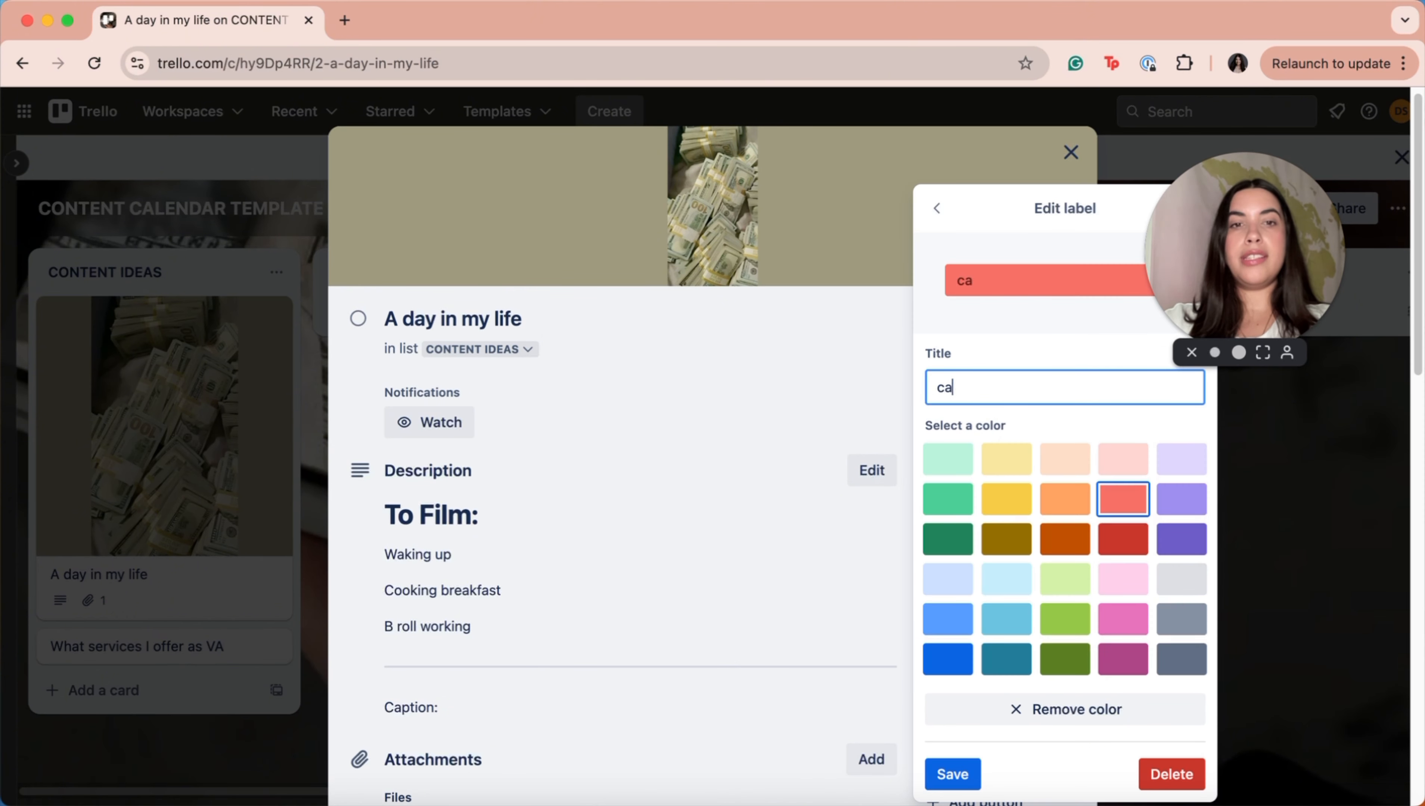
type("carousel")
key("Return")
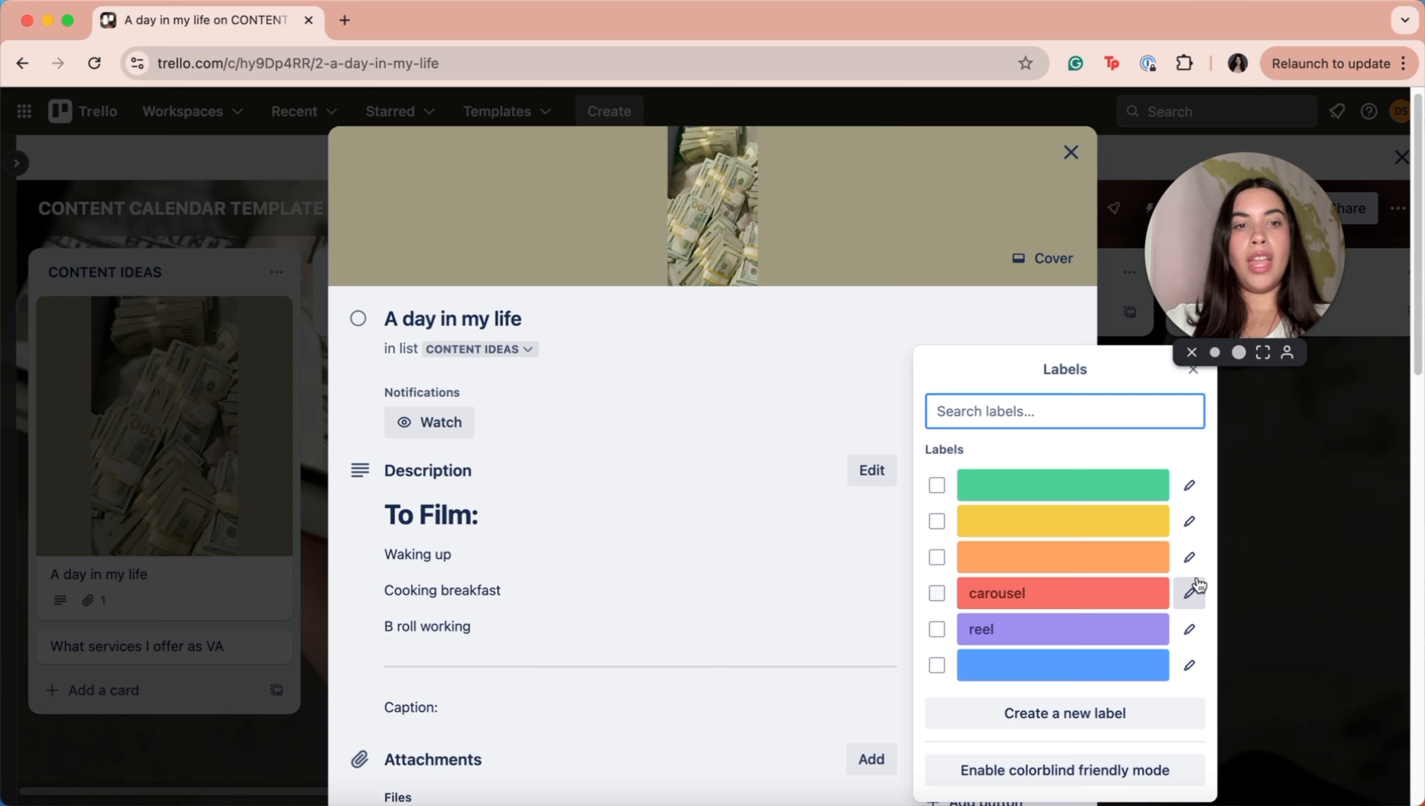
left_click(1190, 487)
type("story")
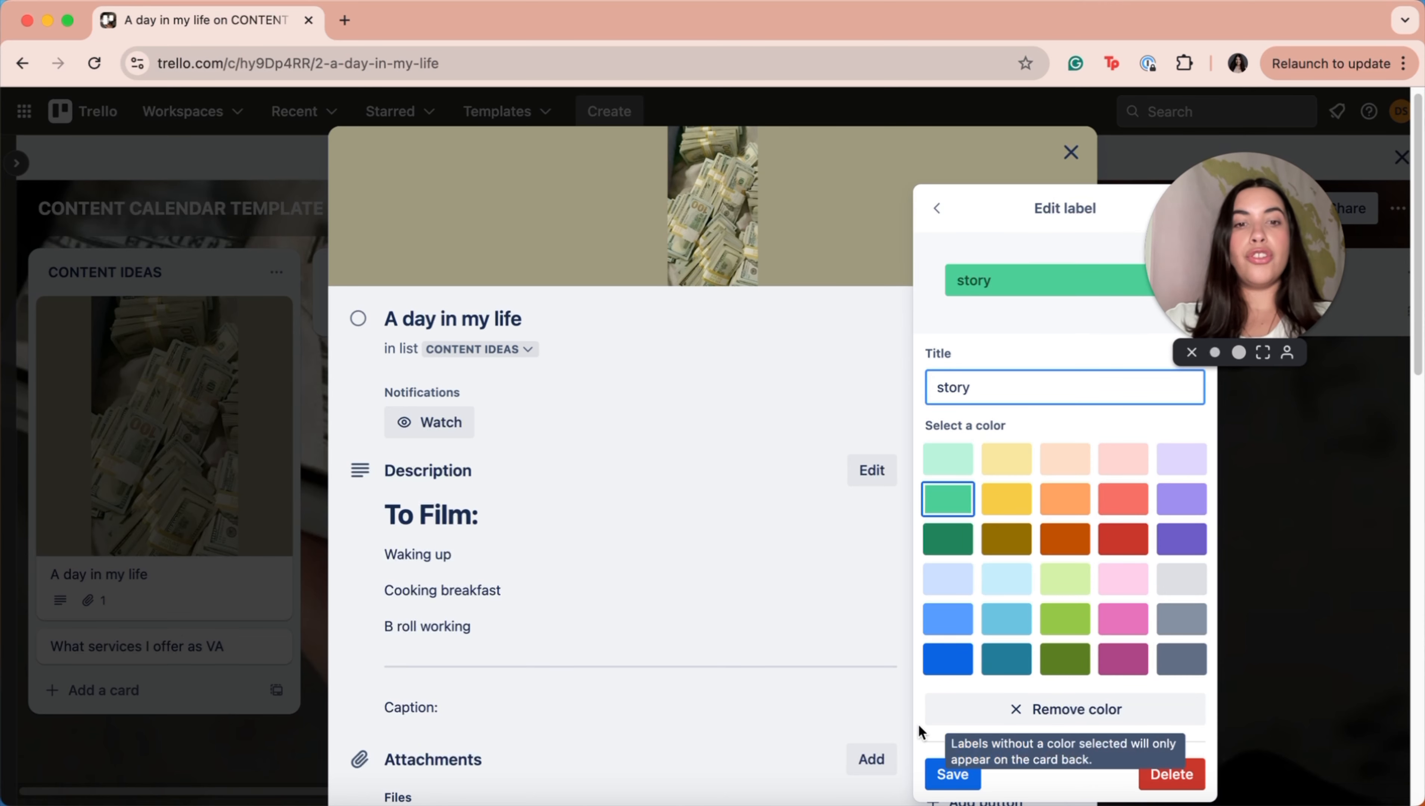
left_click(974, 776)
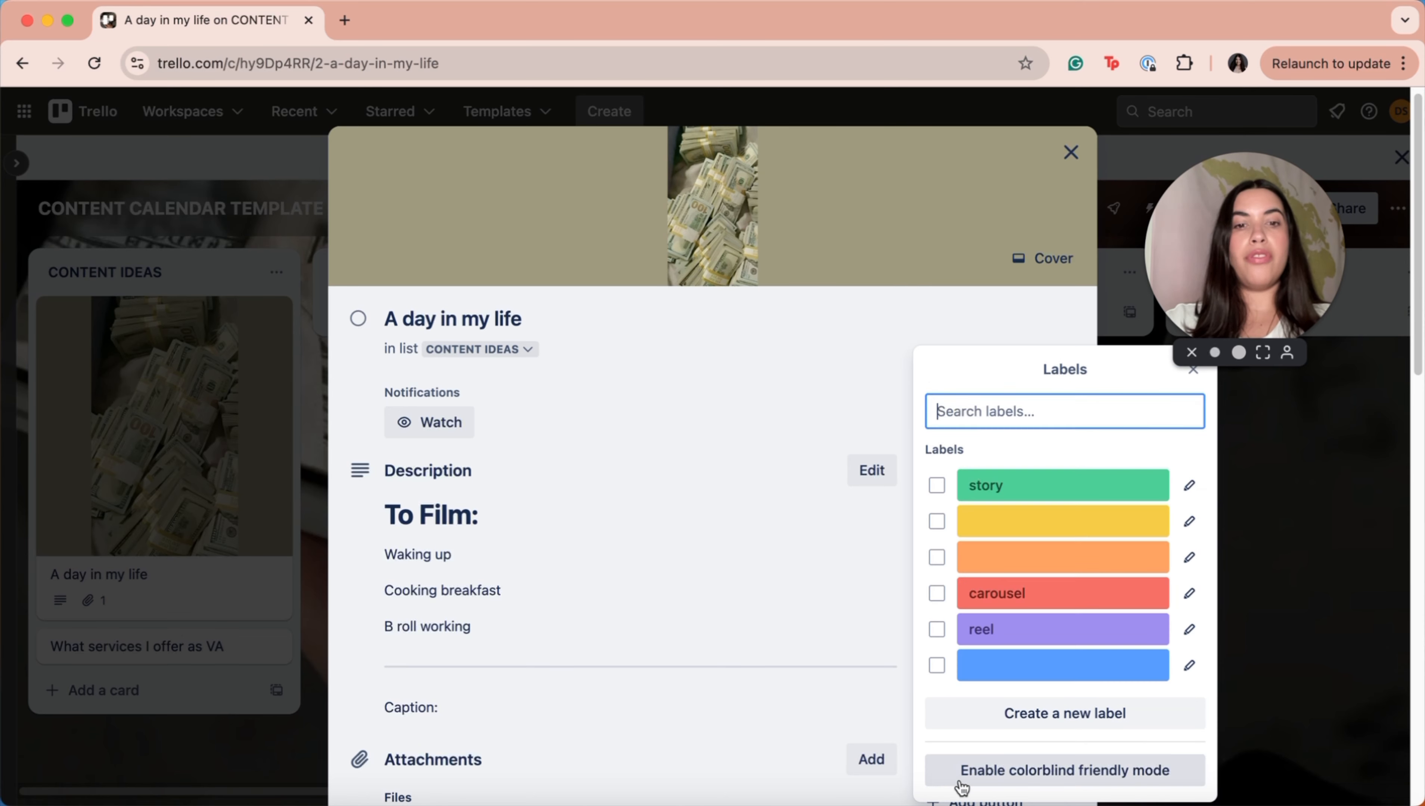
Step: Apply the purple "reel" label to the "A day in my life" card
left_click(736, 371)
left_click(970, 482)
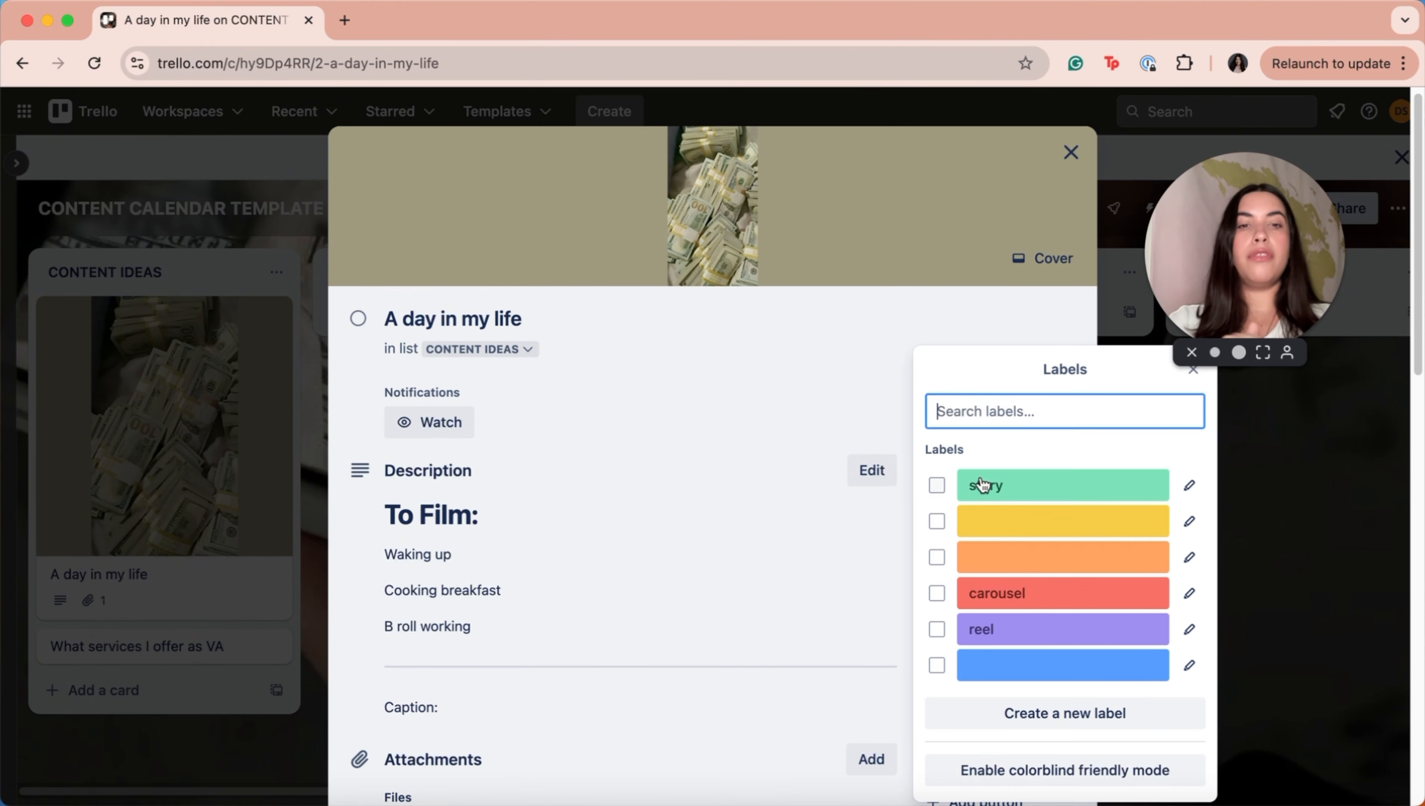
left_click(994, 628)
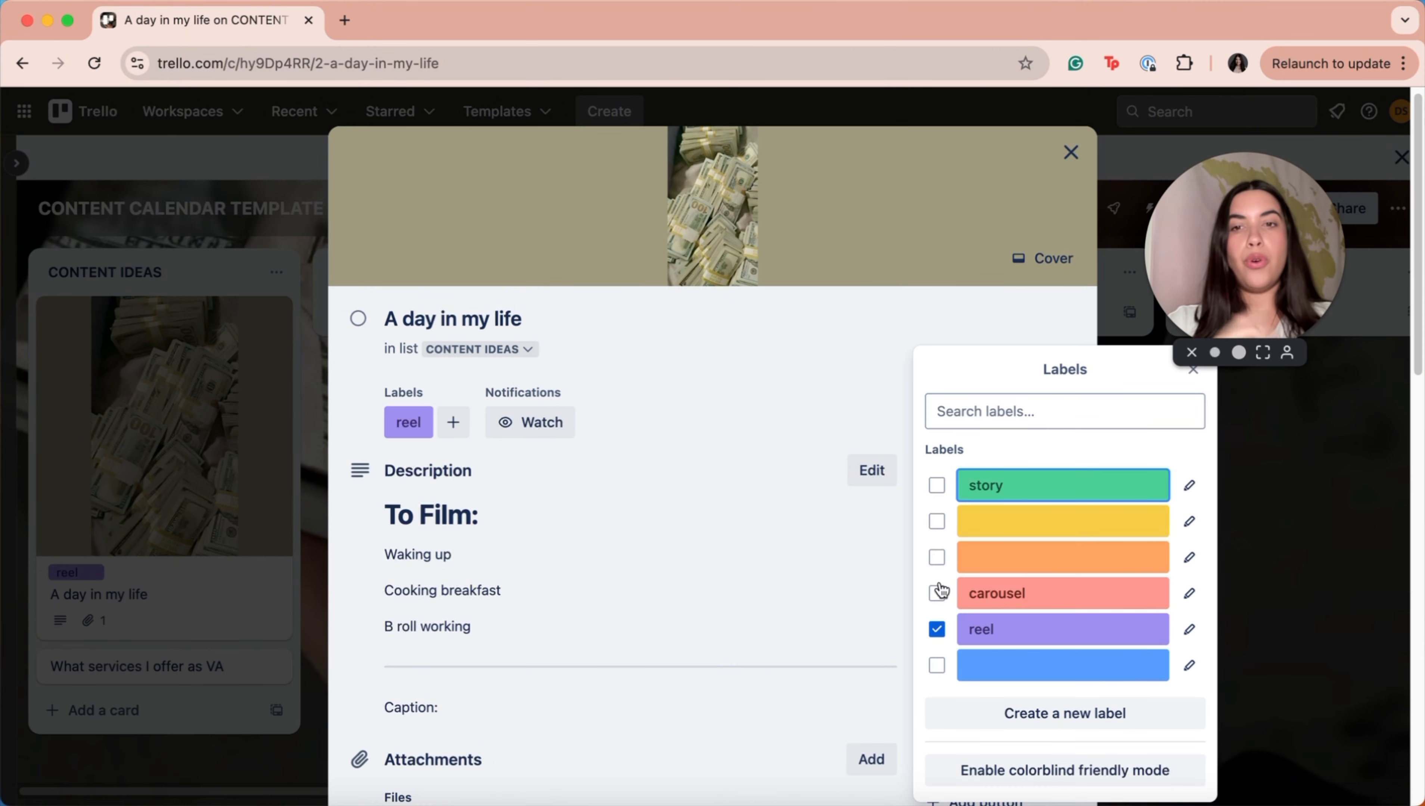
left_click(904, 404)
left_click(986, 494)
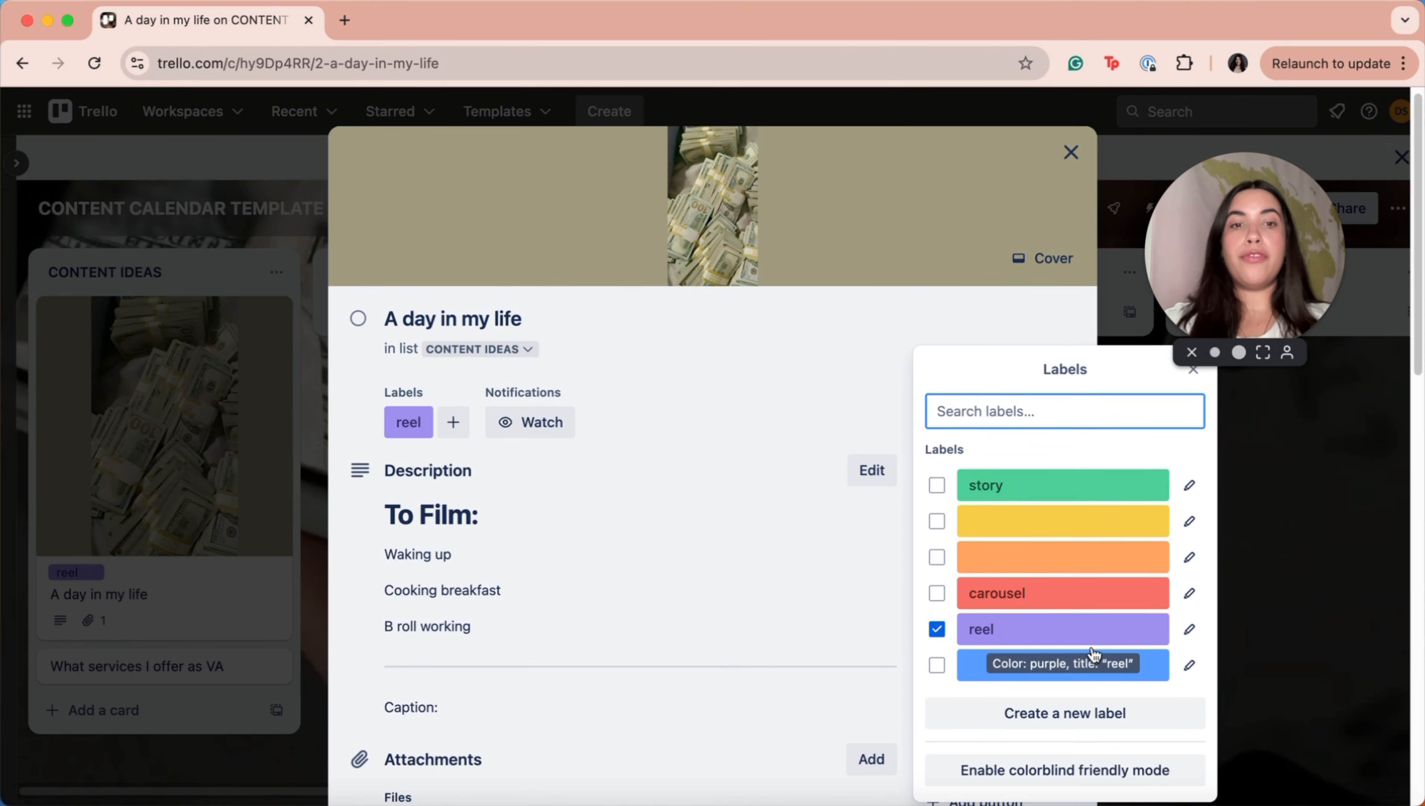
Step: Create a light pink label titled "Instagram" on the card
left_click(1096, 722)
left_click(1122, 579)
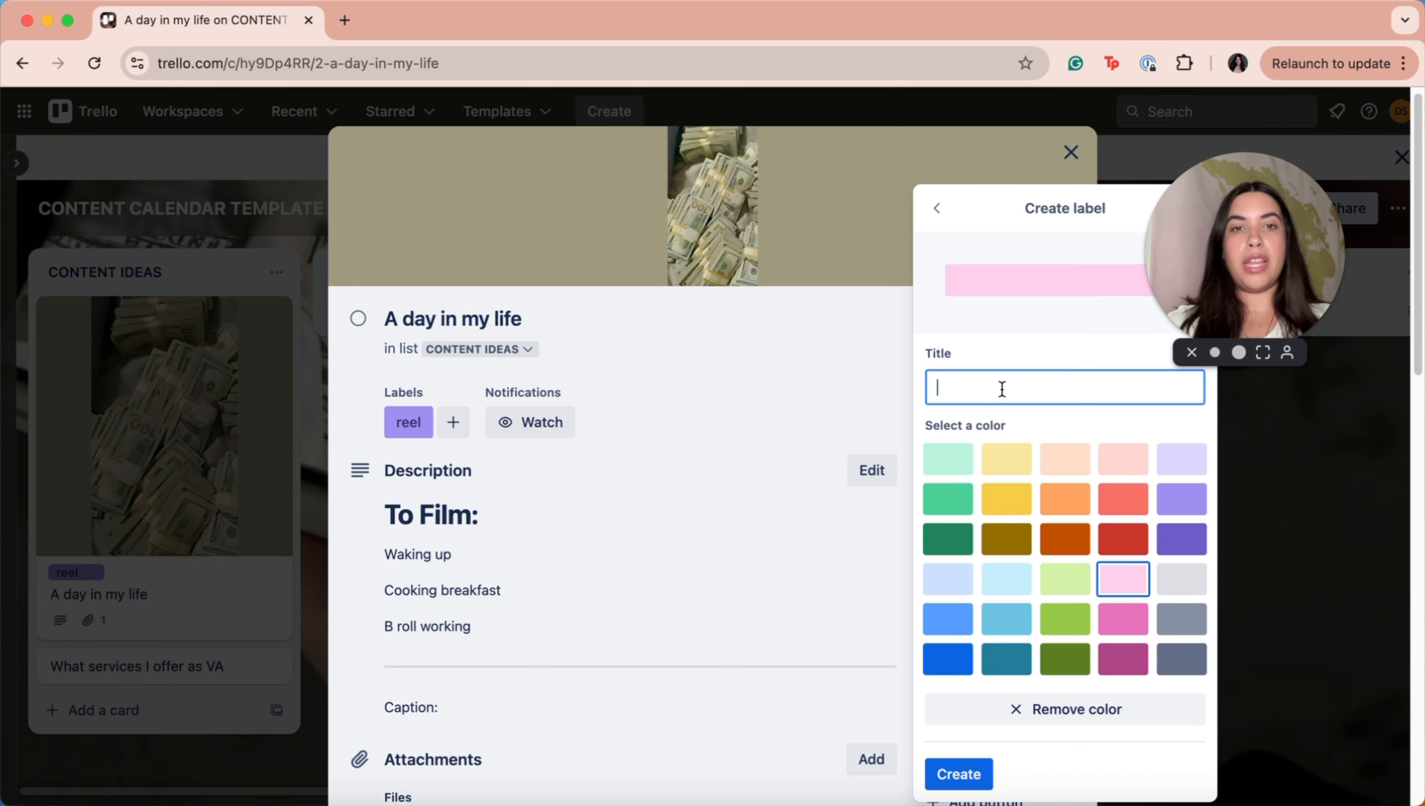
key("Return")
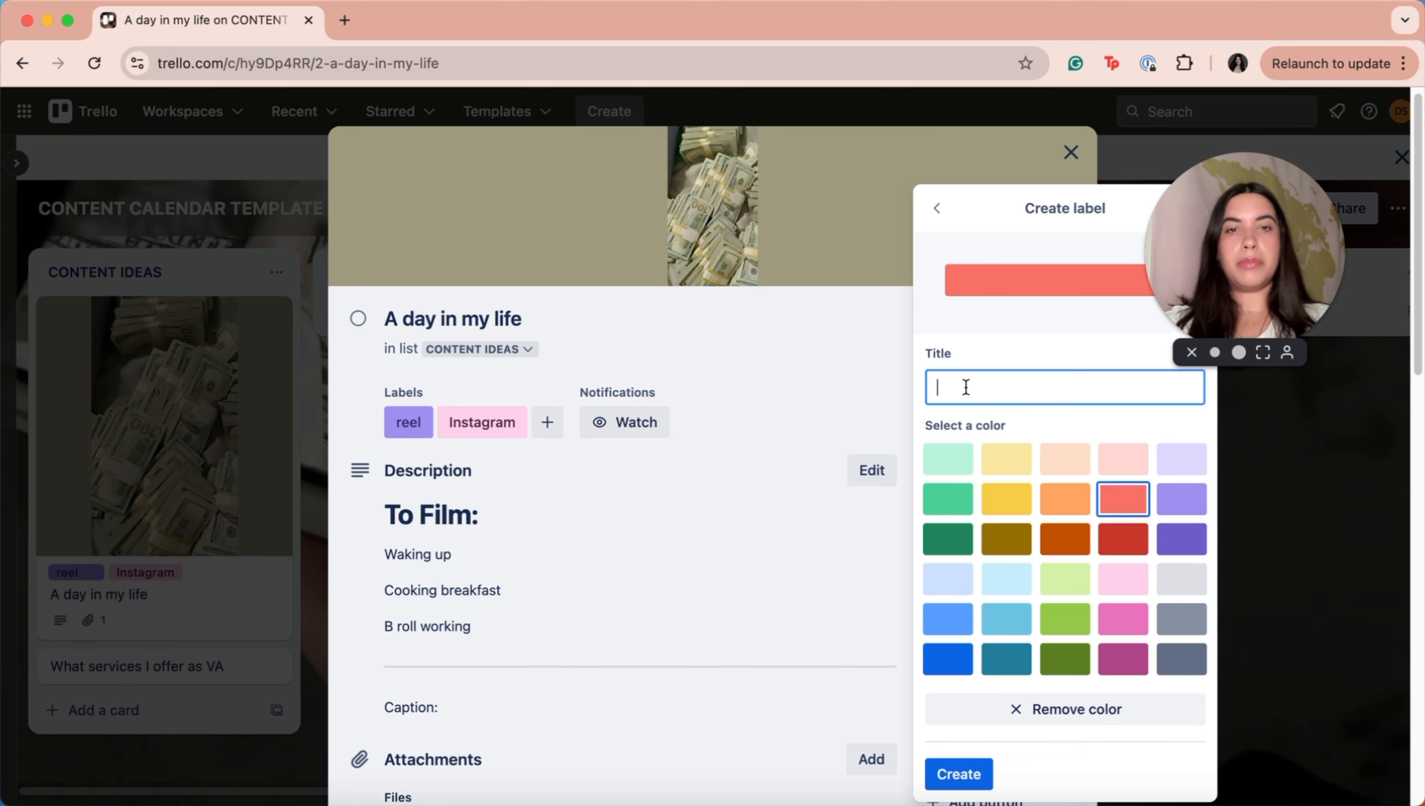
Step: Create a light blue label titled "TikTok" and a bold red label titled "YouTube" on the card
type("TikTok")
key("Return")
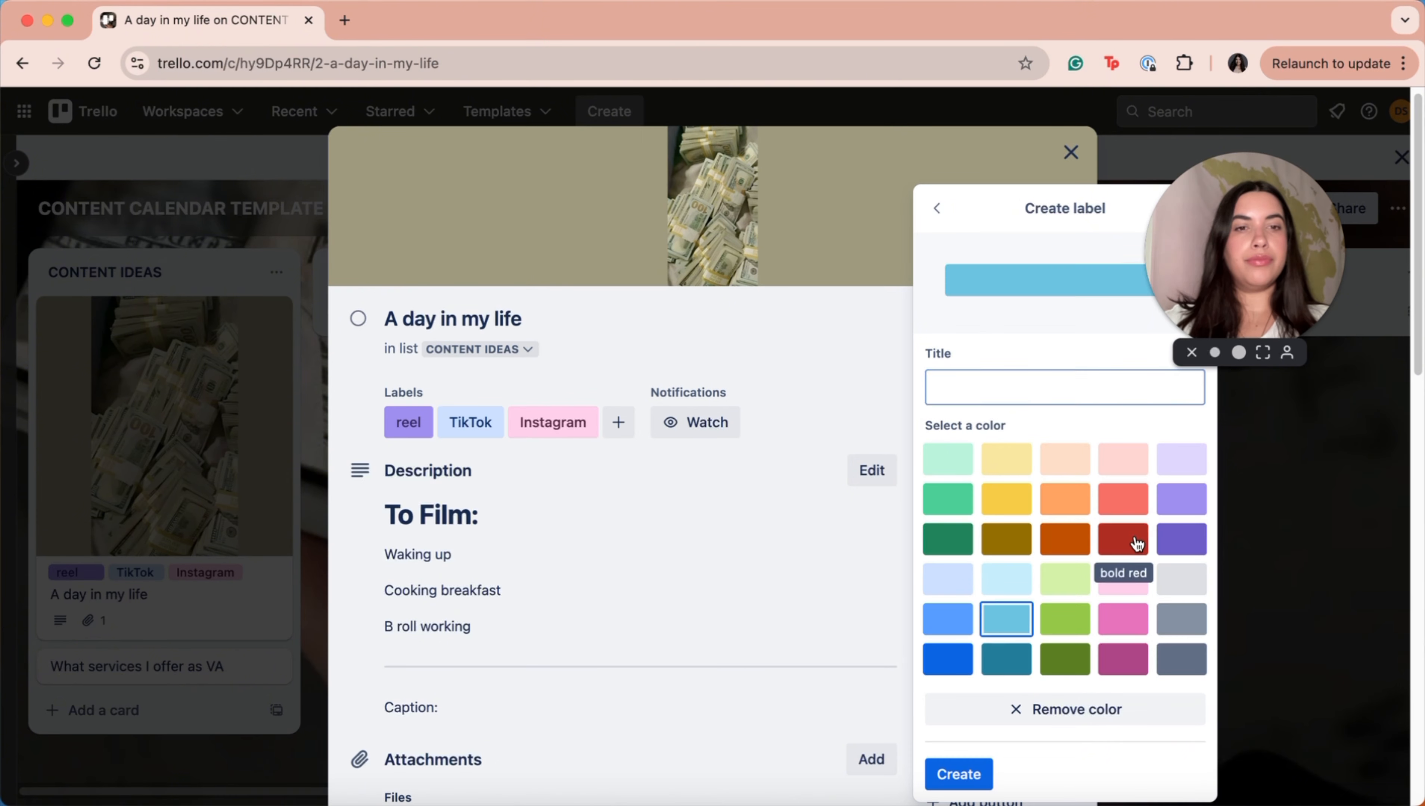
left_click(1122, 539)
type("YouTube")
key("Return")
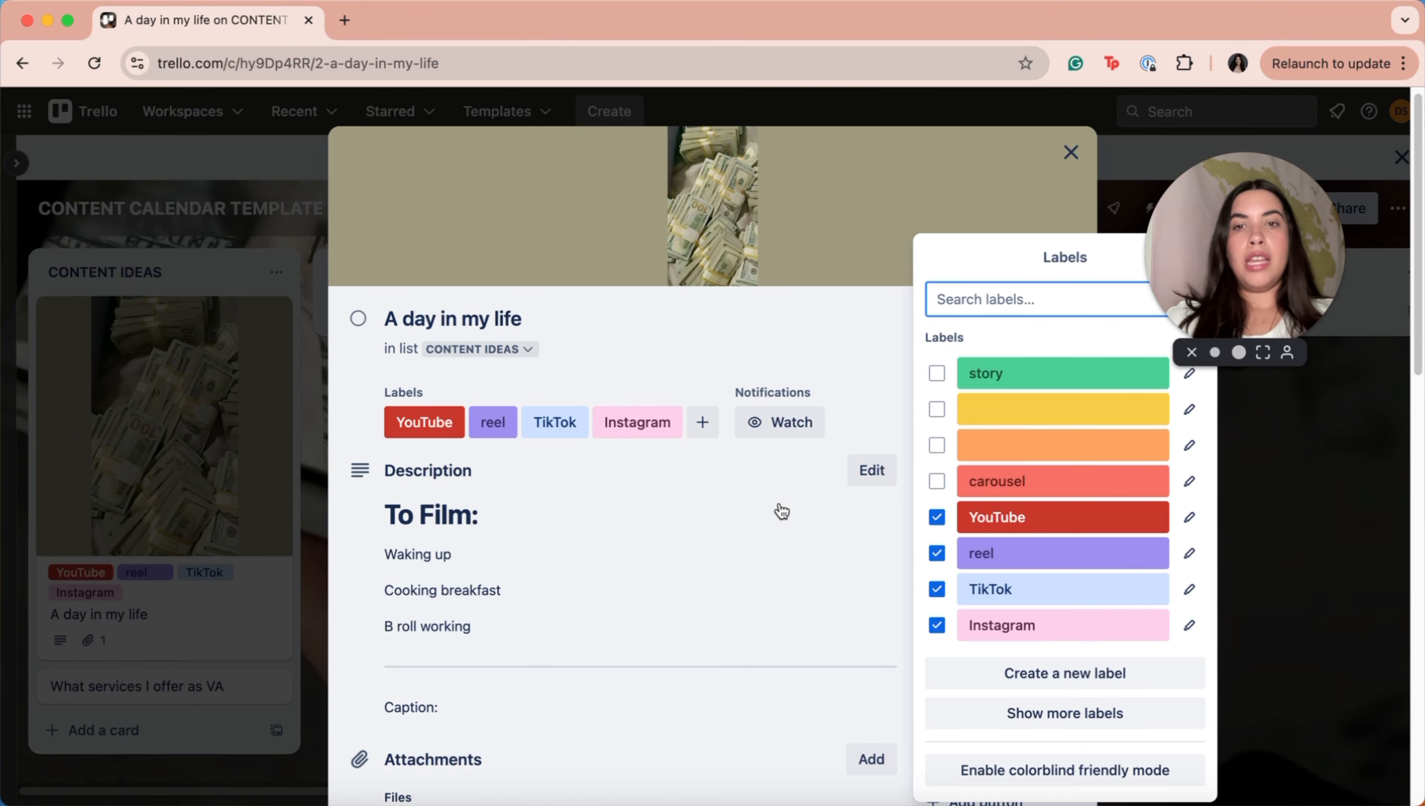
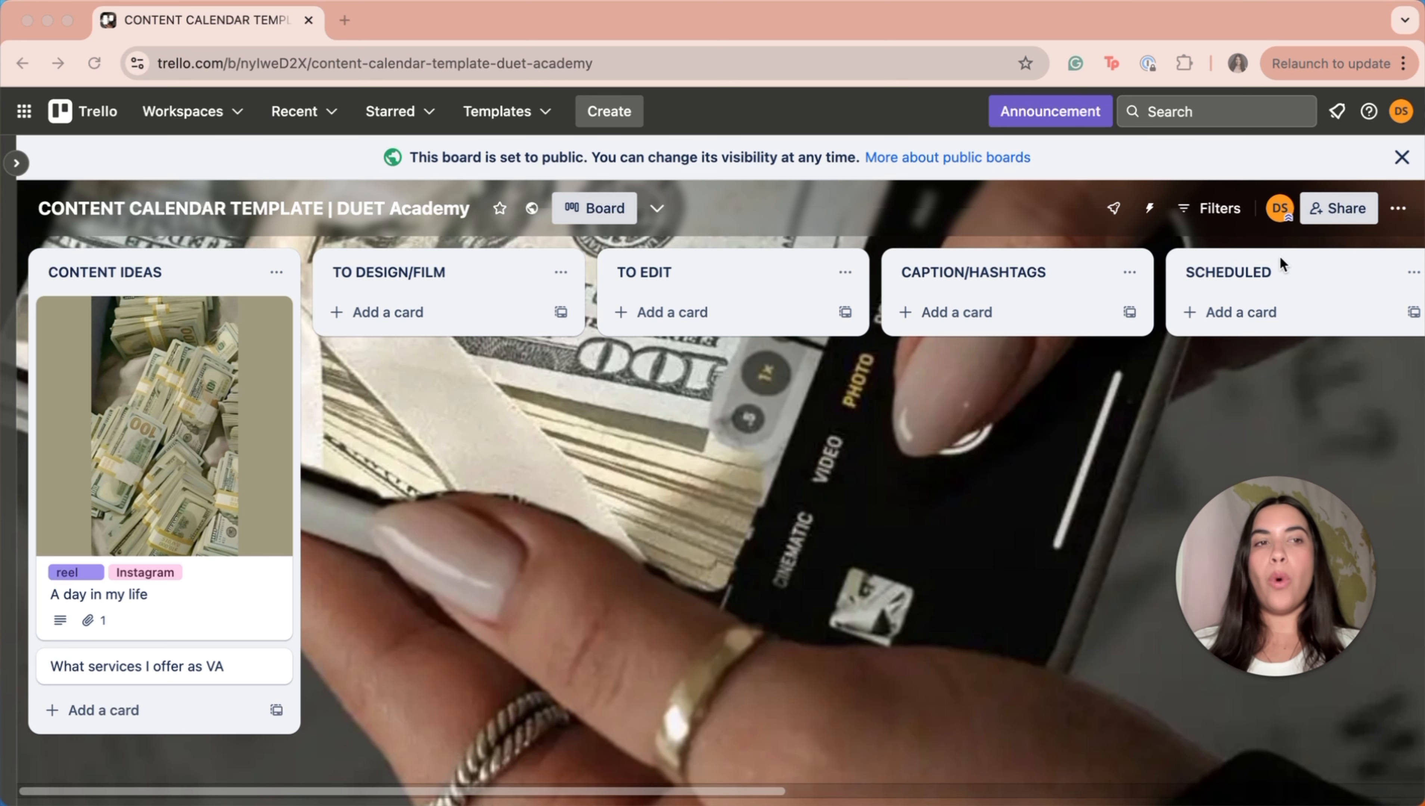
left_click(1398, 208)
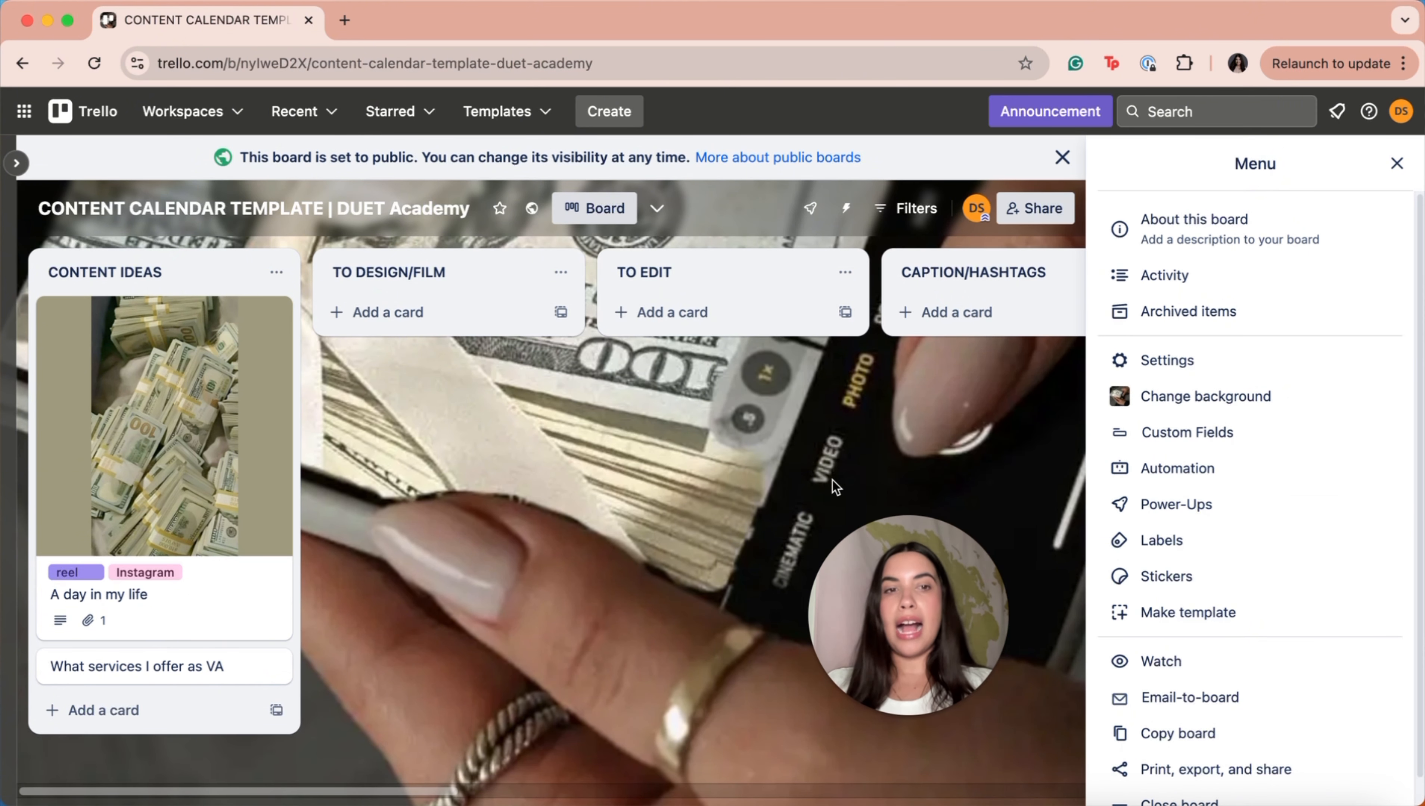
left_click(1196, 521)
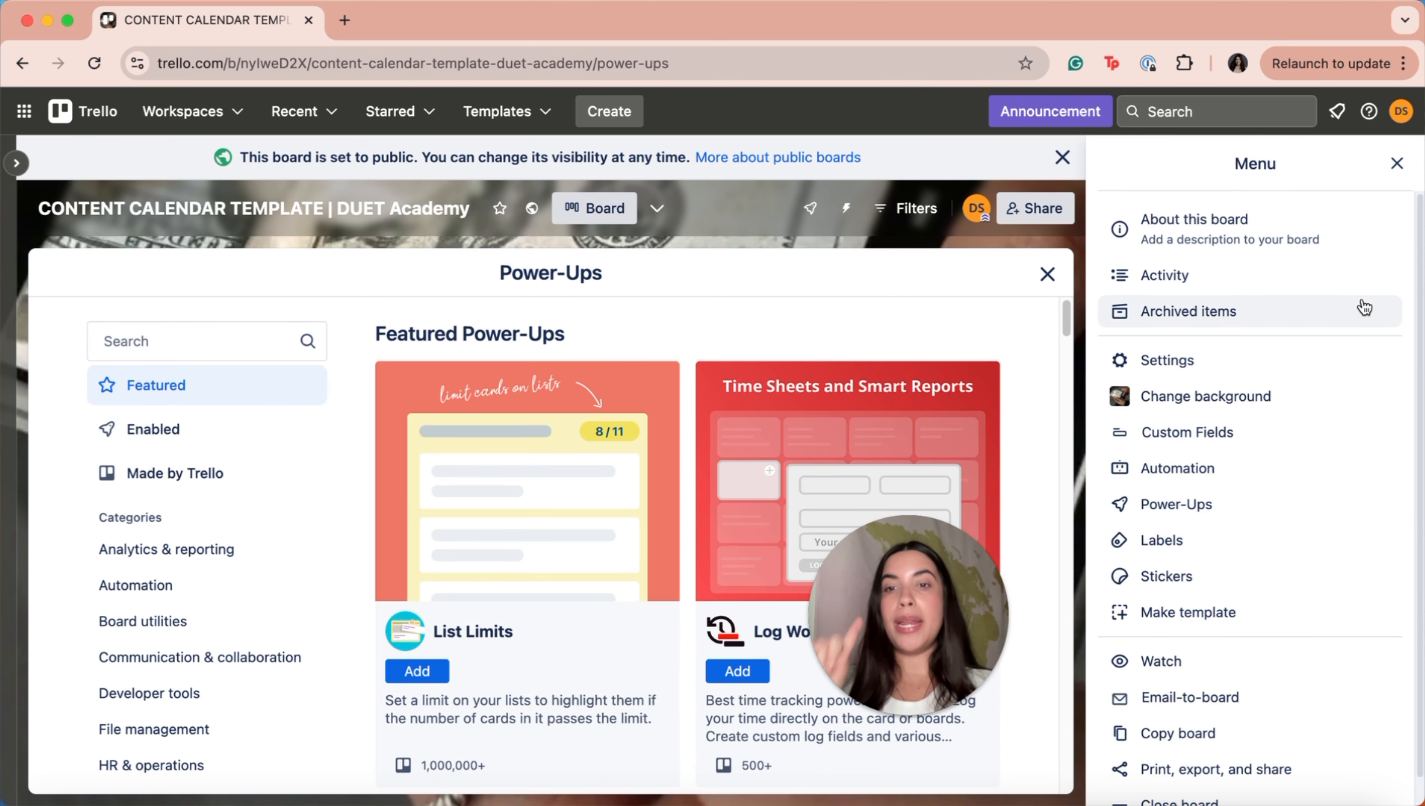
left_click(1395, 164)
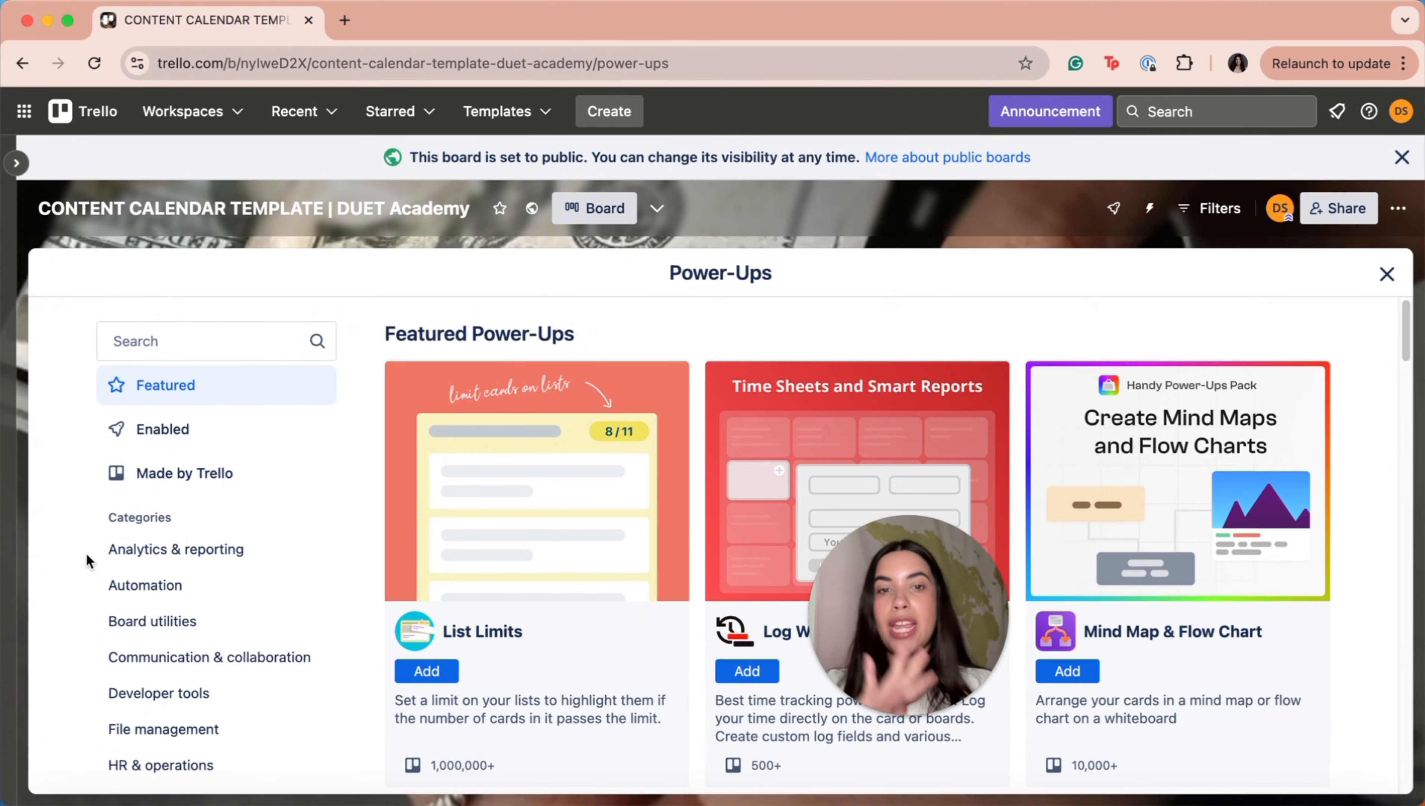
type("cal")
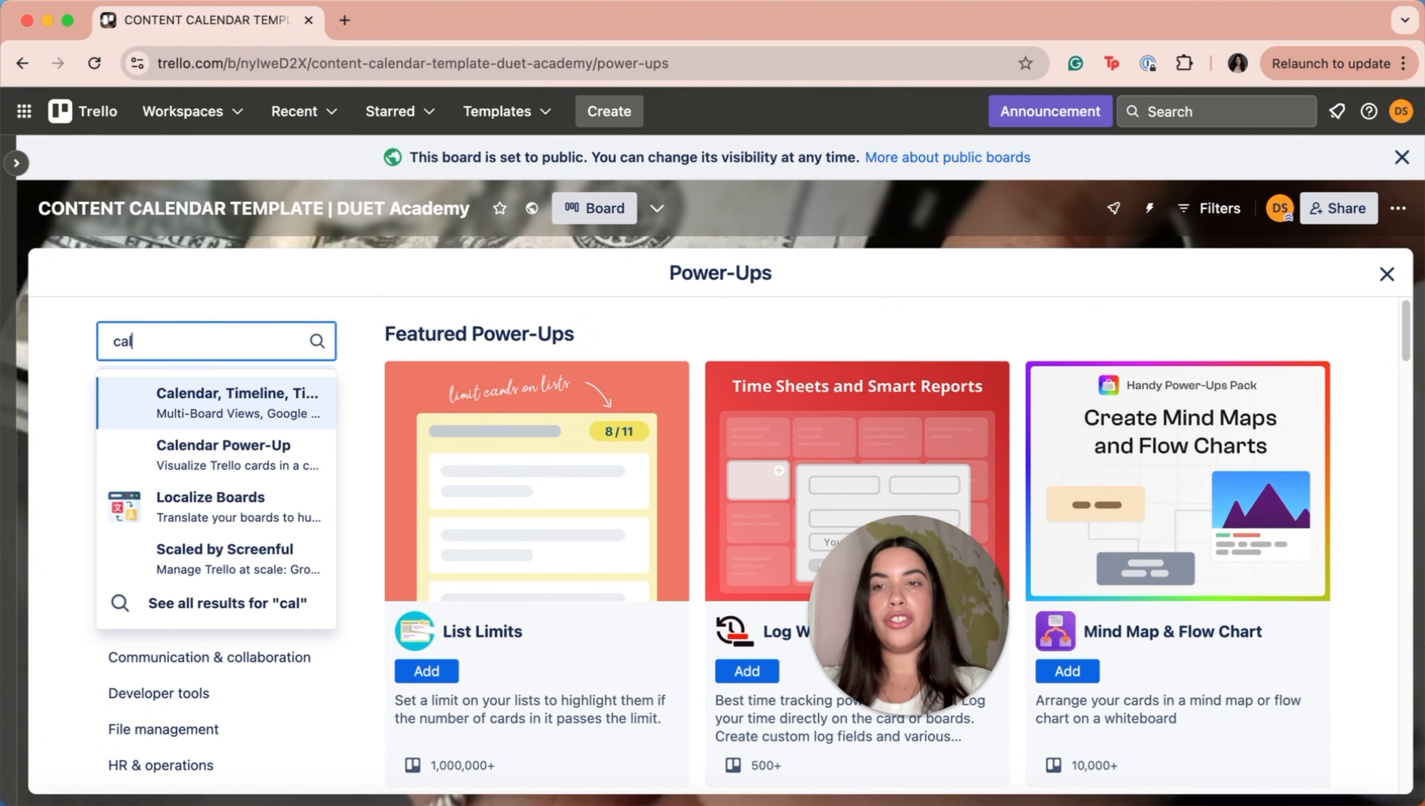
key("Return")
left_click(1381, 274)
Step: Search the Power-Ups for "calendar", add Trello's Calendar Power-Up to the board, and return to the board's lists
left_click(1397, 208)
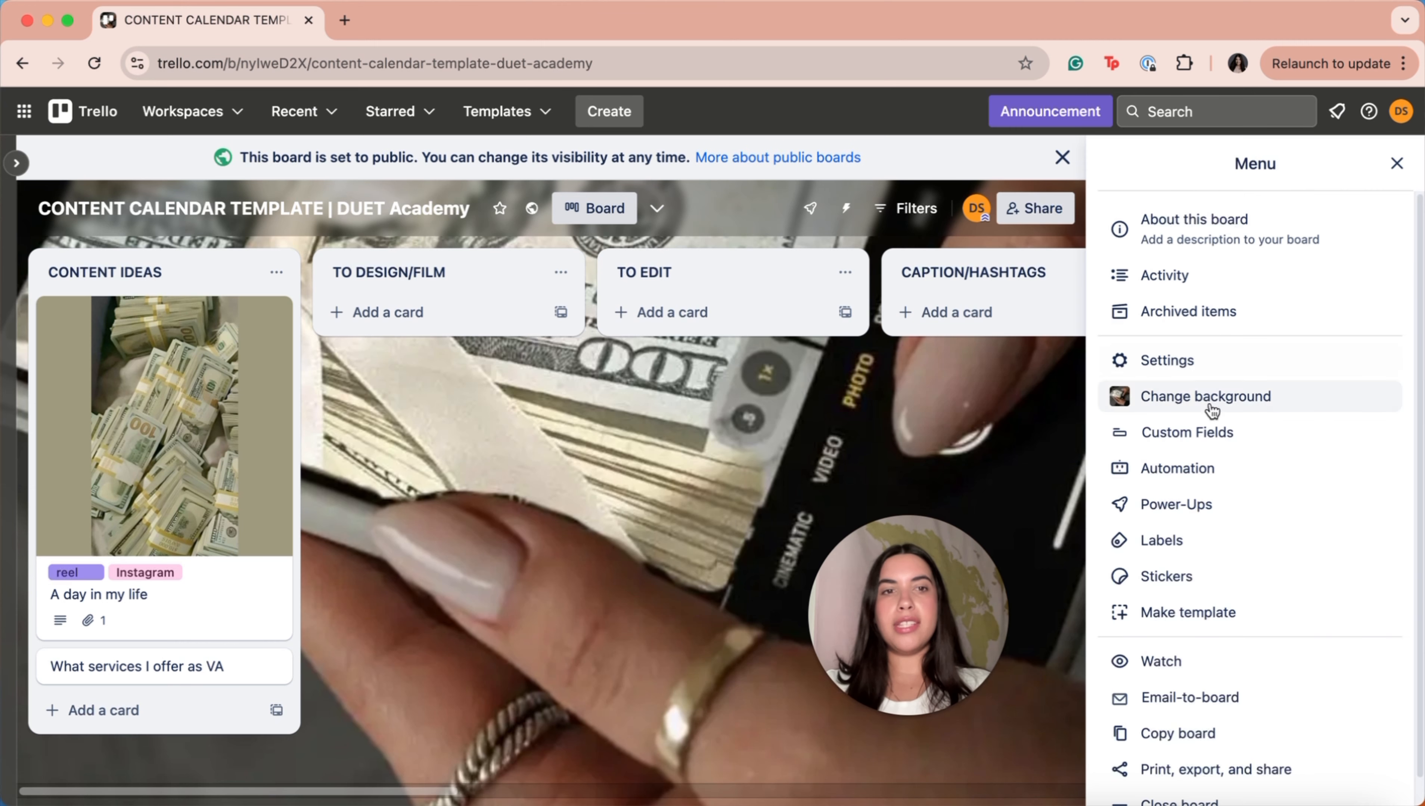
left_click(1216, 505)
left_click(126, 345)
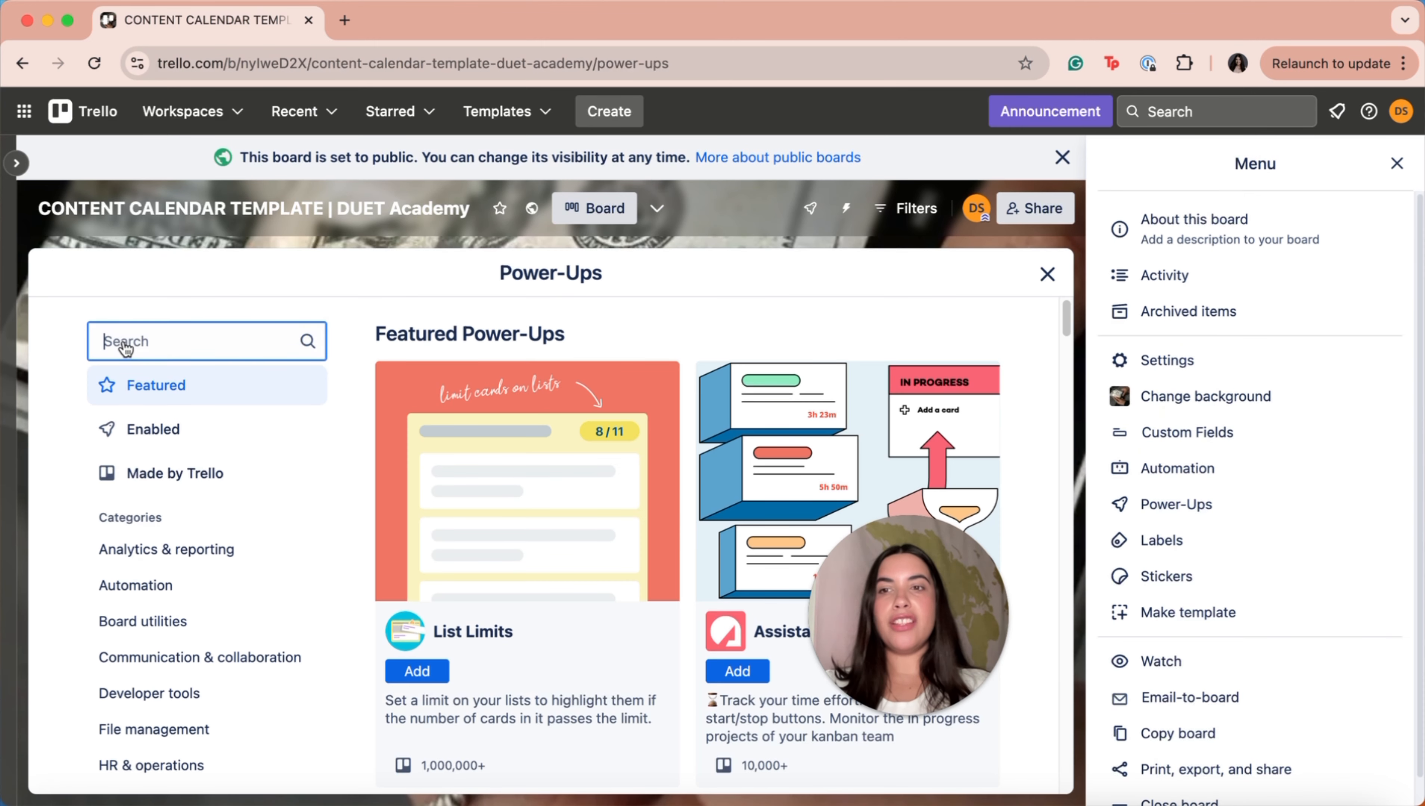
type("calendar")
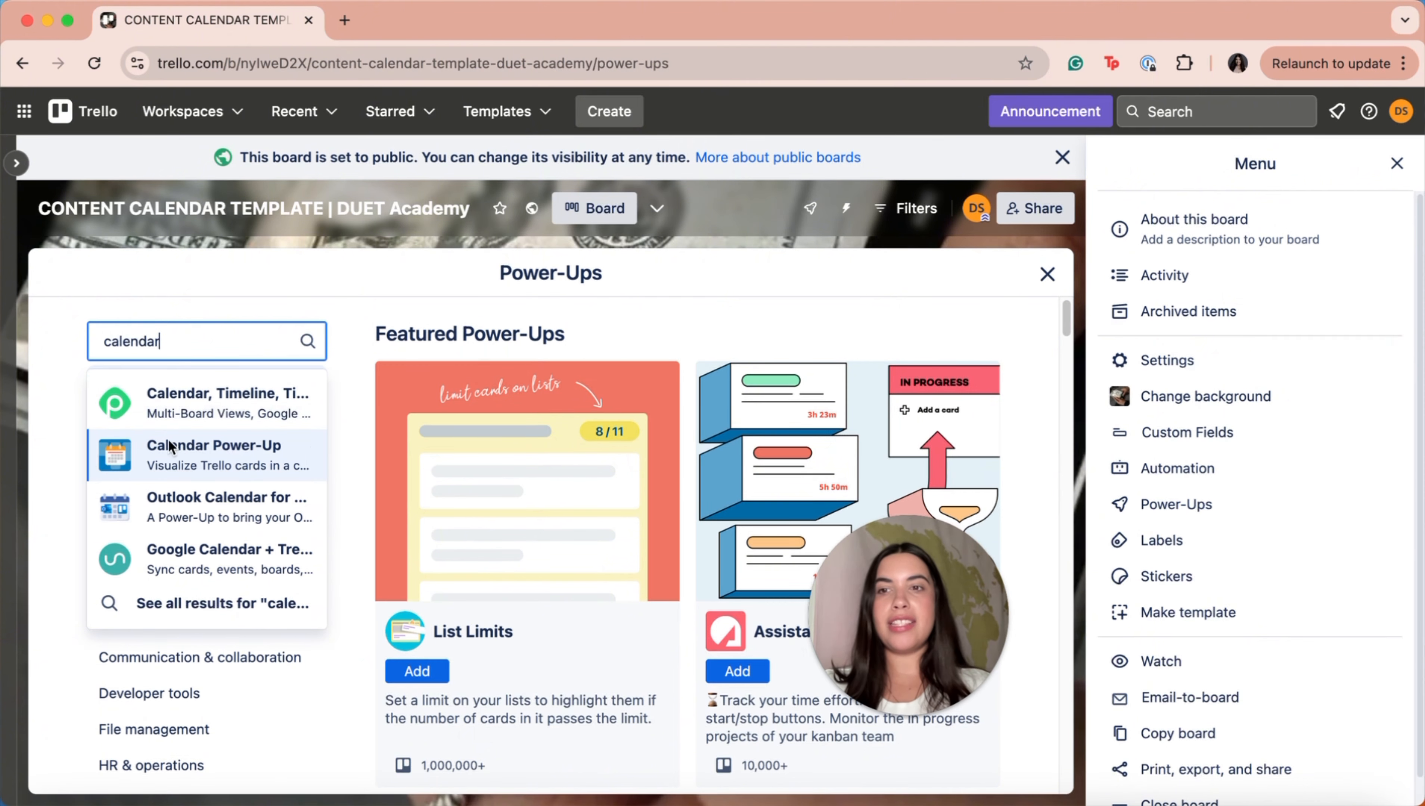
left_click(260, 449)
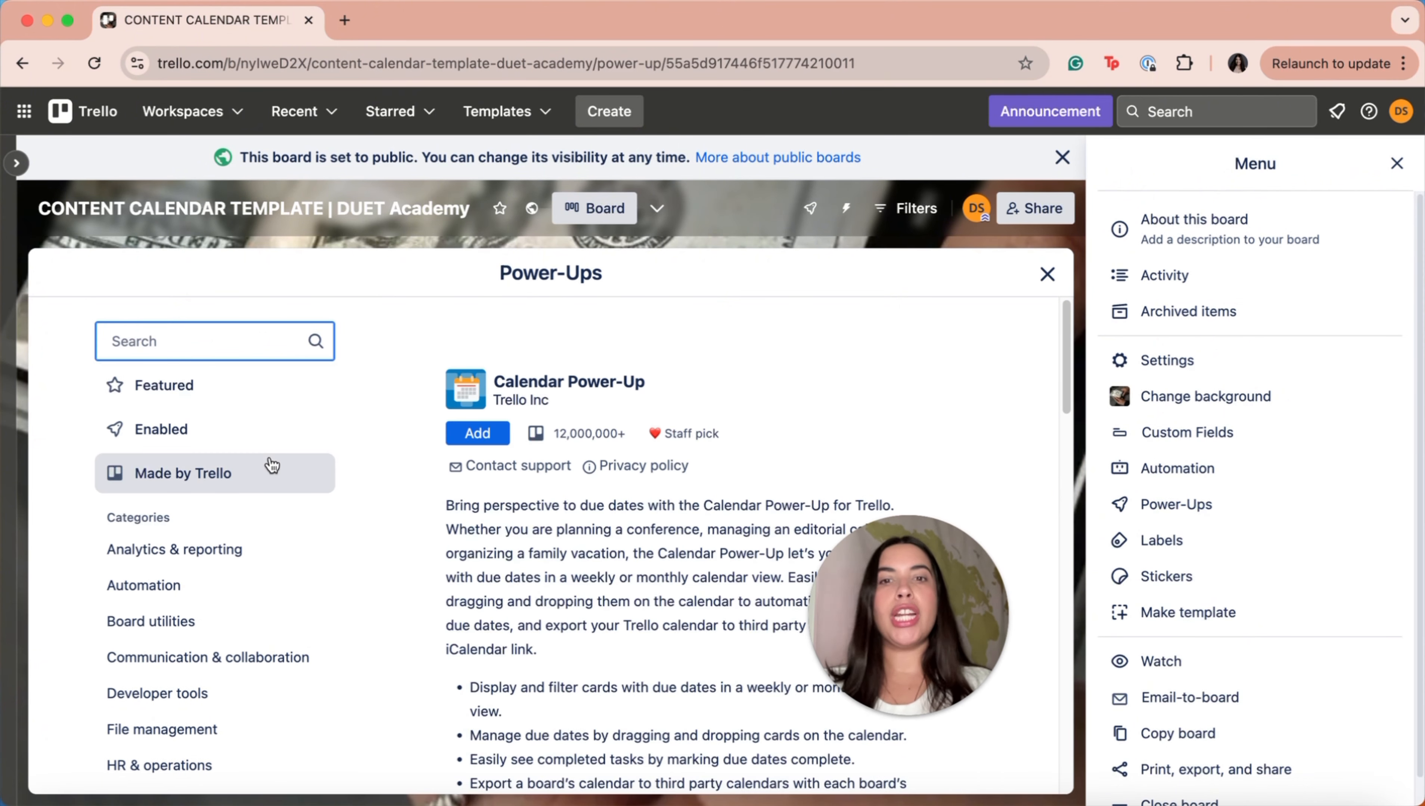
left_click(479, 434)
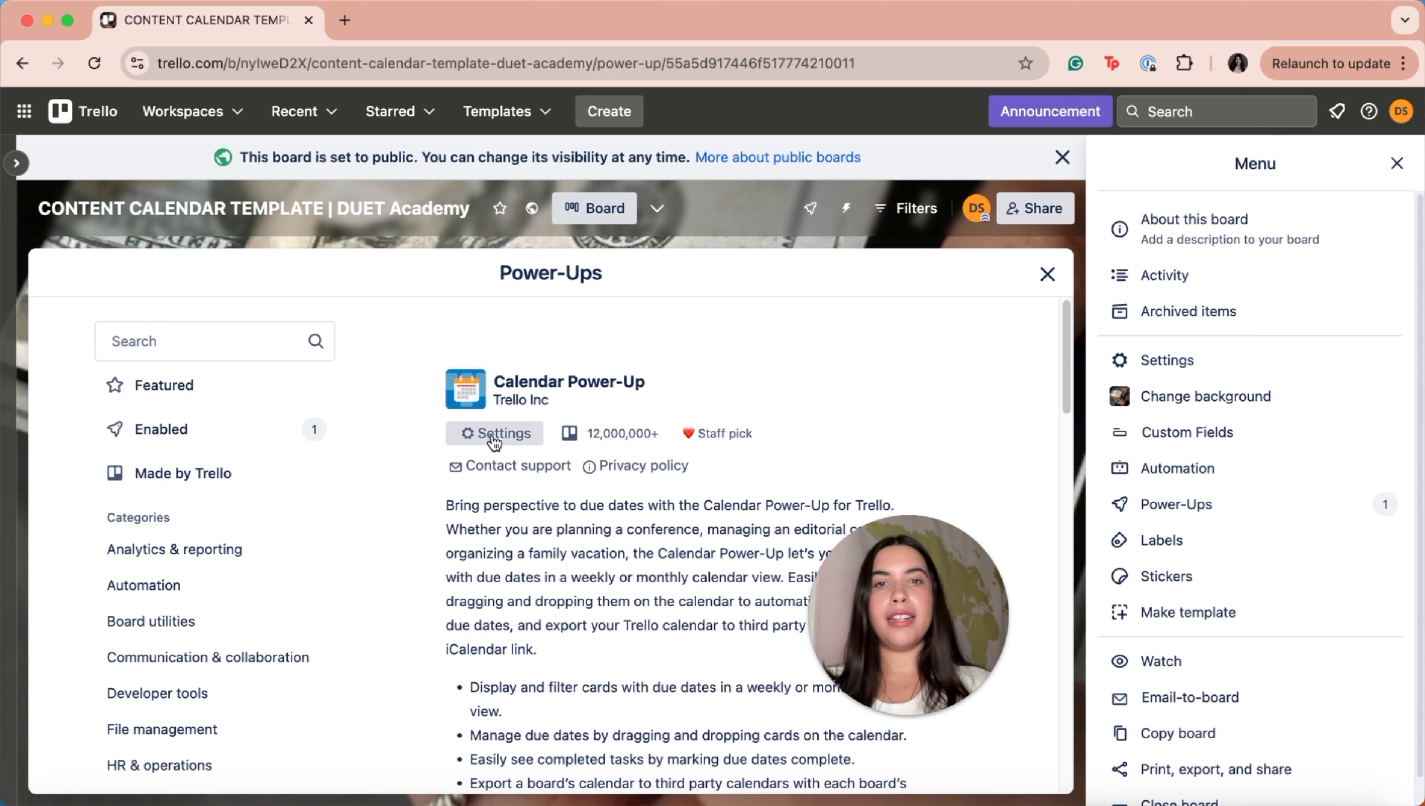
left_click(1047, 273)
left_click(1397, 163)
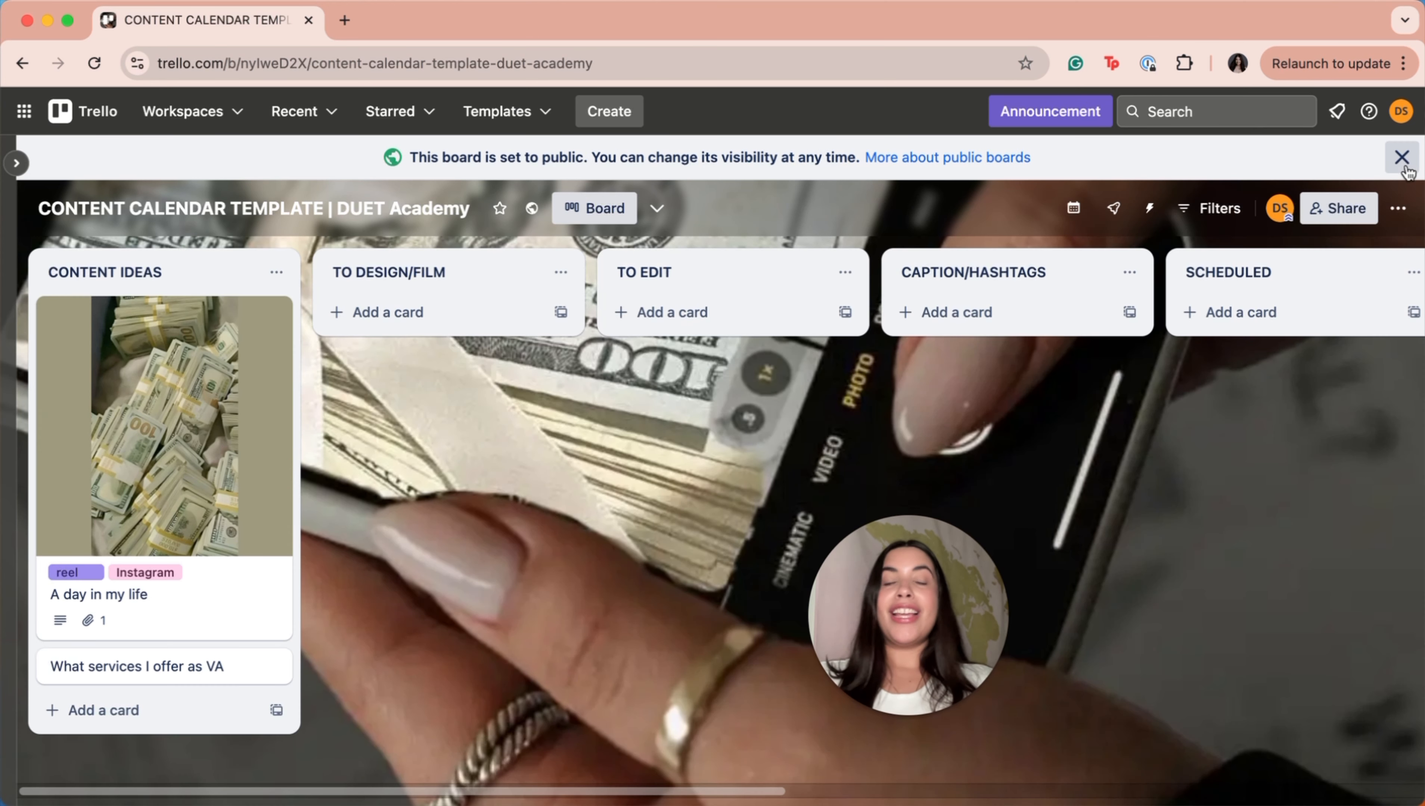
Step: Open the board's calendar, look through the May 2025 month view, and close the calendar
left_click(1074, 209)
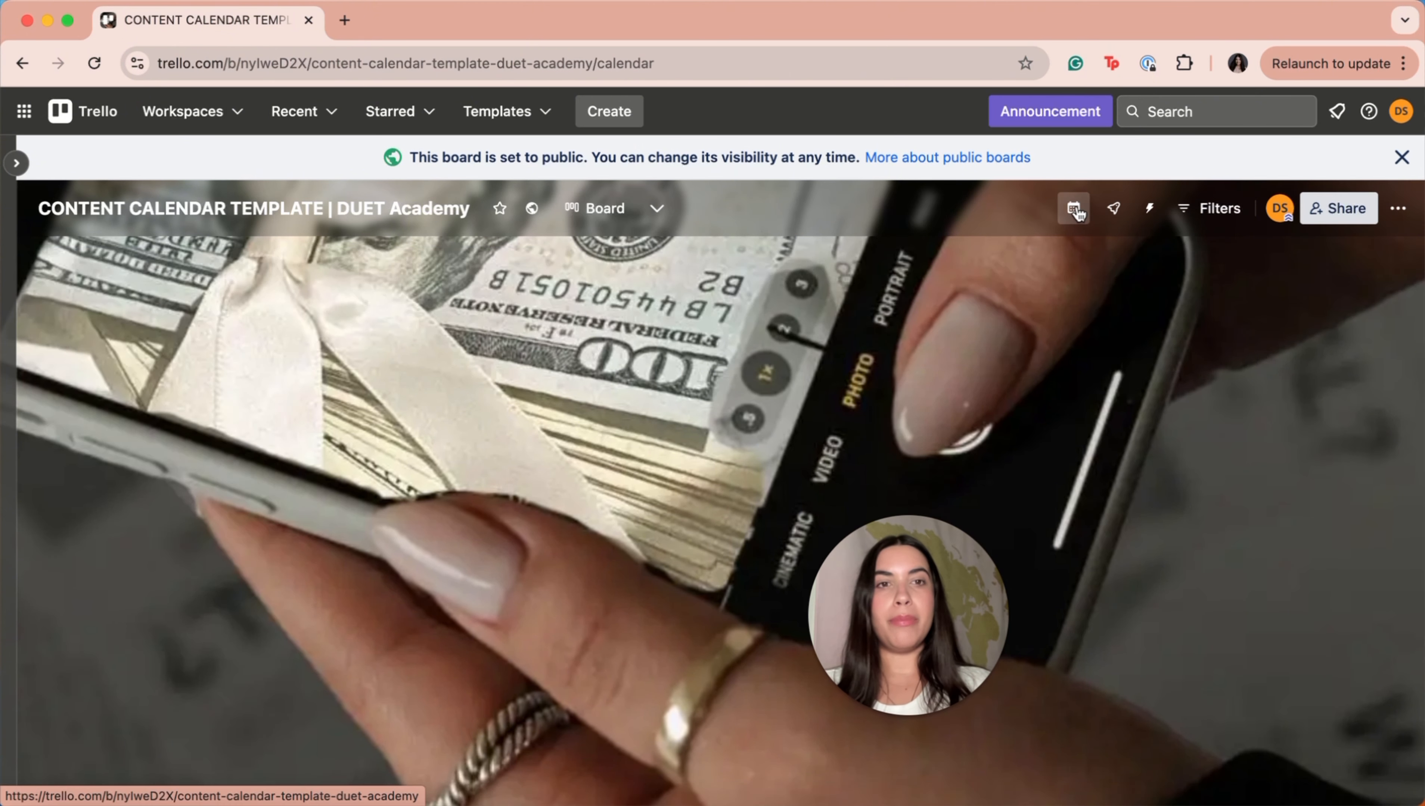
scroll(1135, 522, "down", 6)
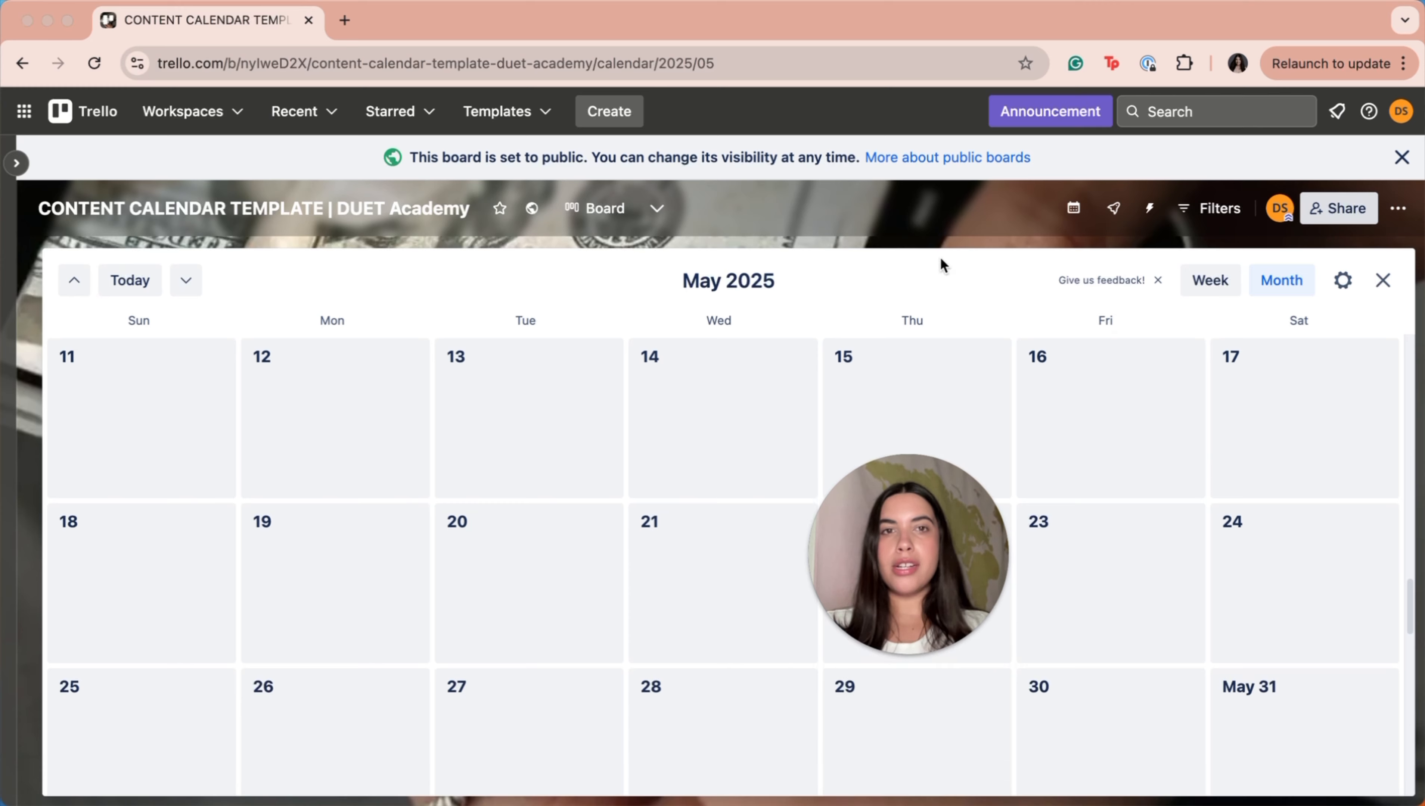
scroll(896, 483, "up", 1)
scroll(918, 472, "down", 2)
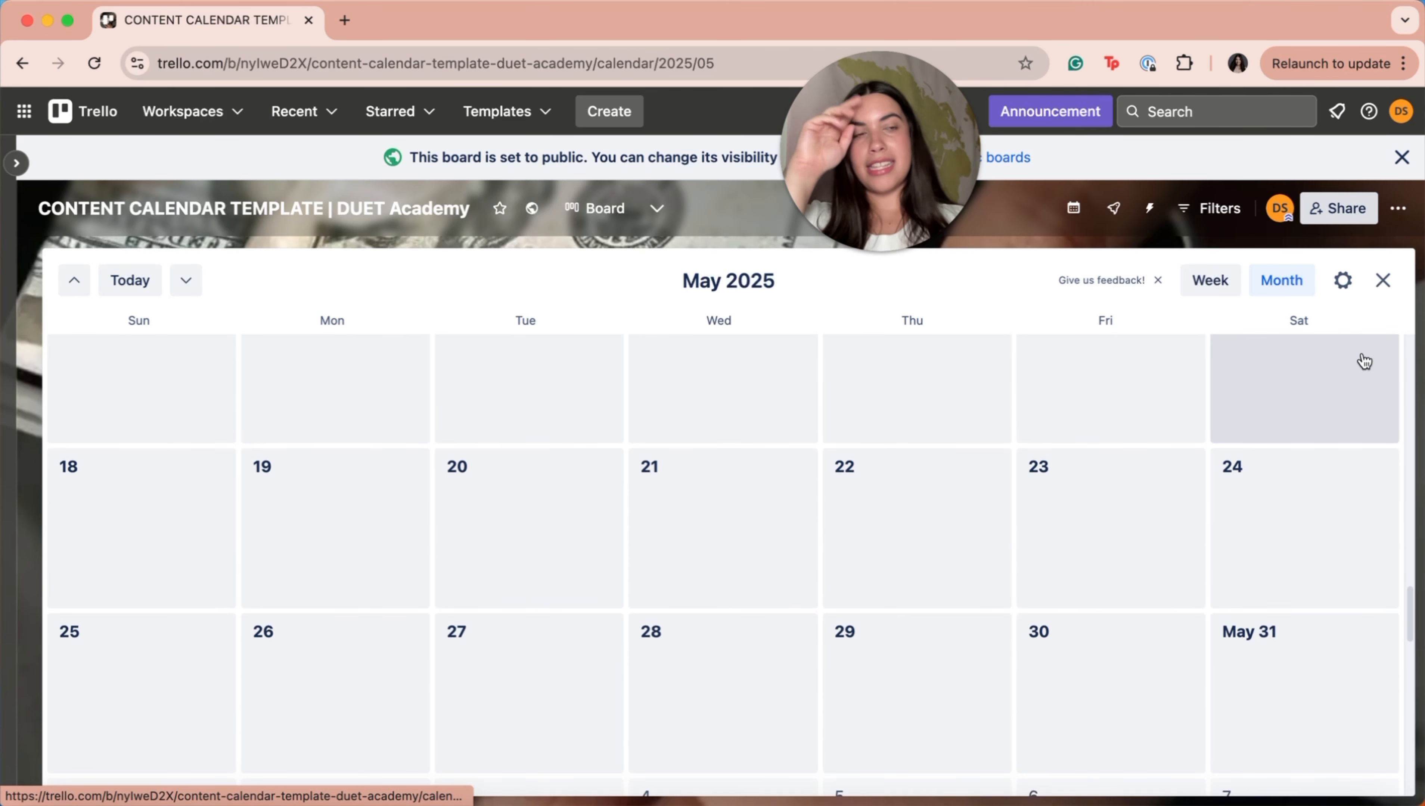
left_click(1383, 281)
Step: Set the "A day in my life" card's due date to 5/16/2025 at 2:00 PM, save it, and close the card
left_click(254, 592)
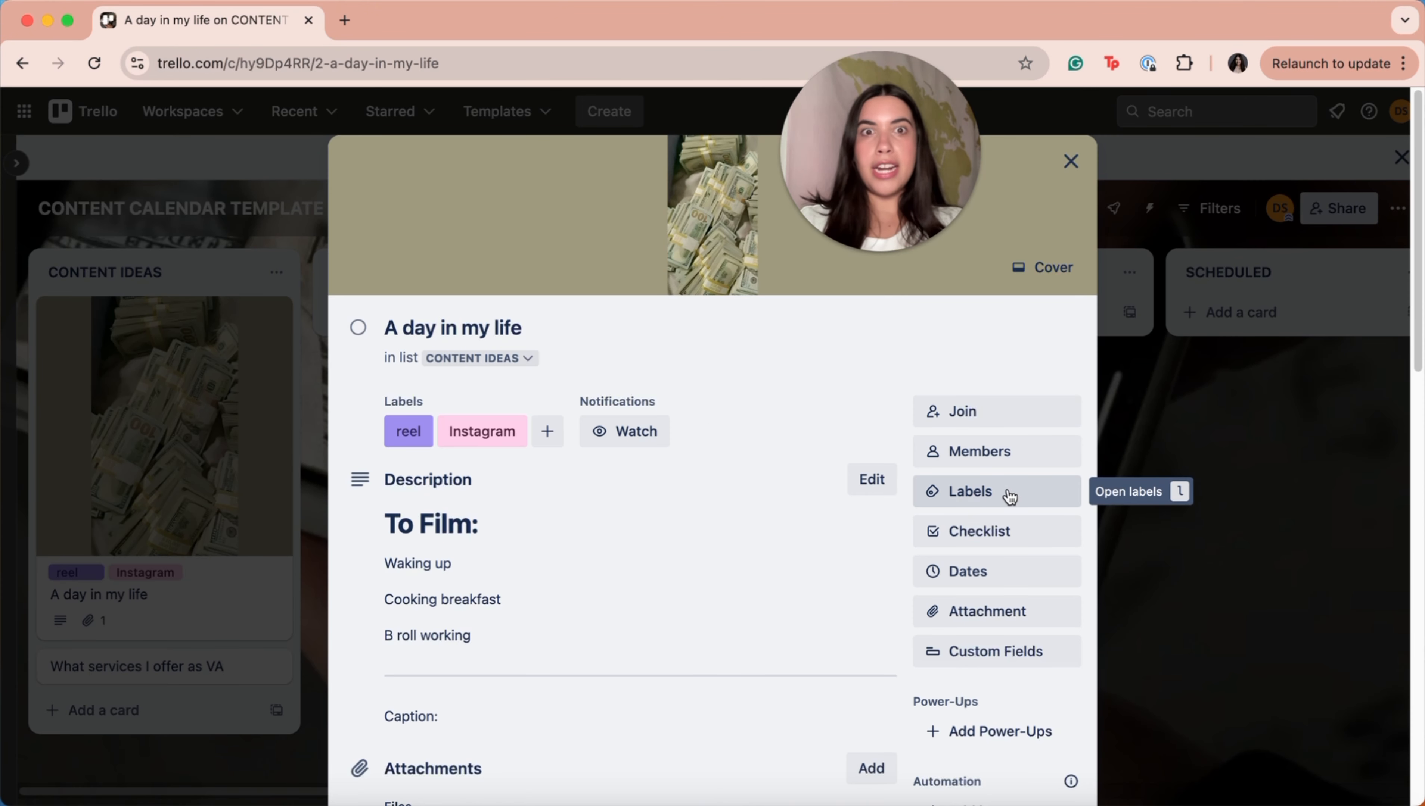
scroll(993, 525, "down", 1)
left_click(970, 540)
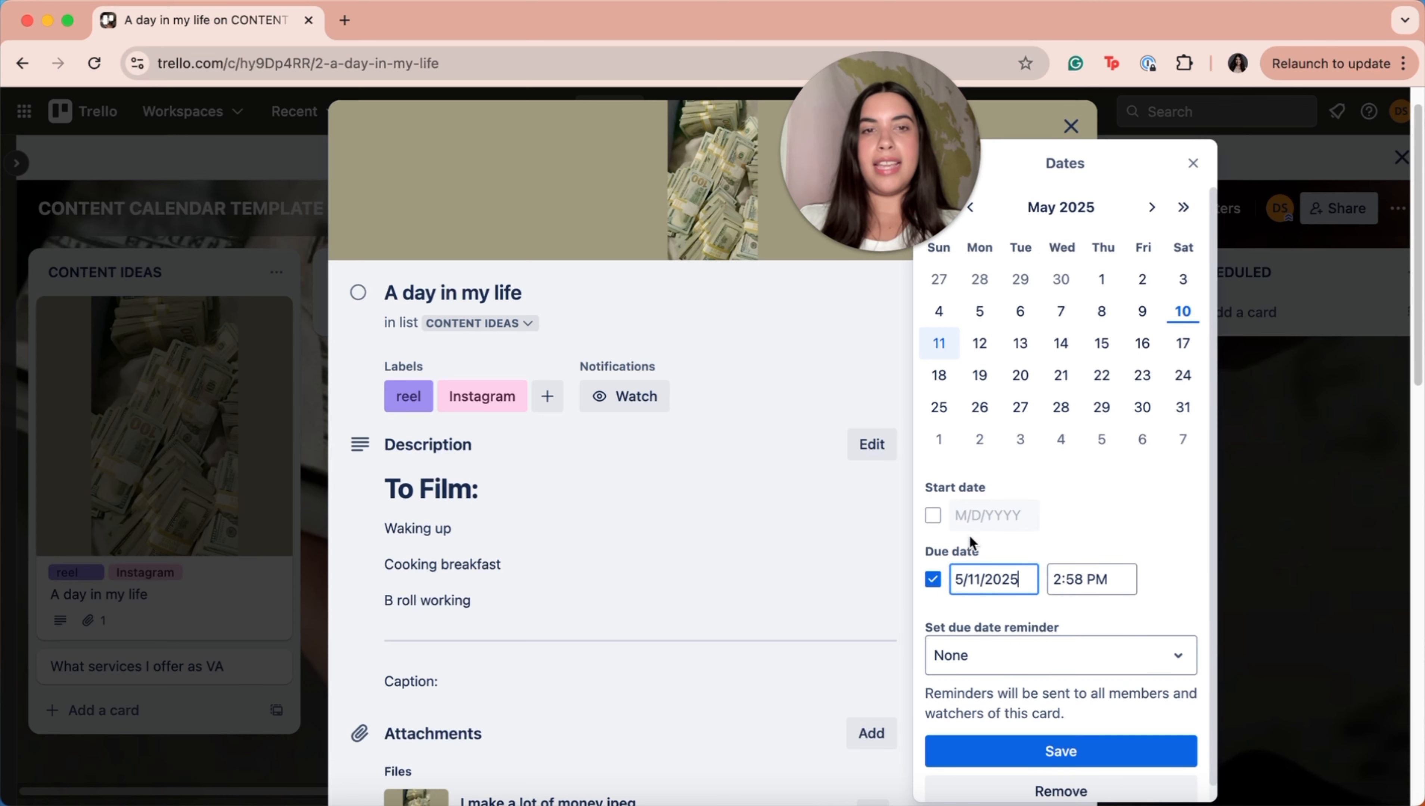
left_click(1142, 351)
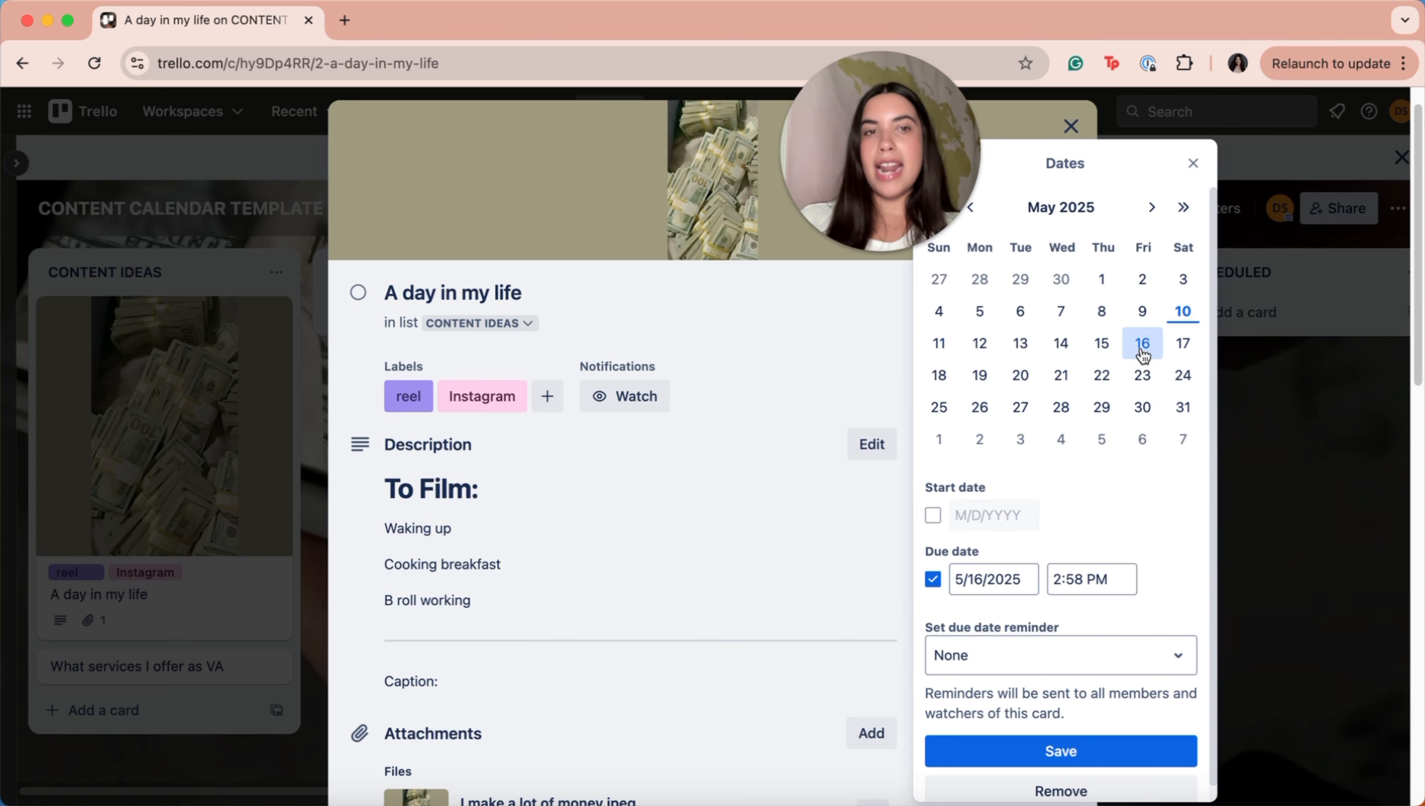
left_click(1078, 579)
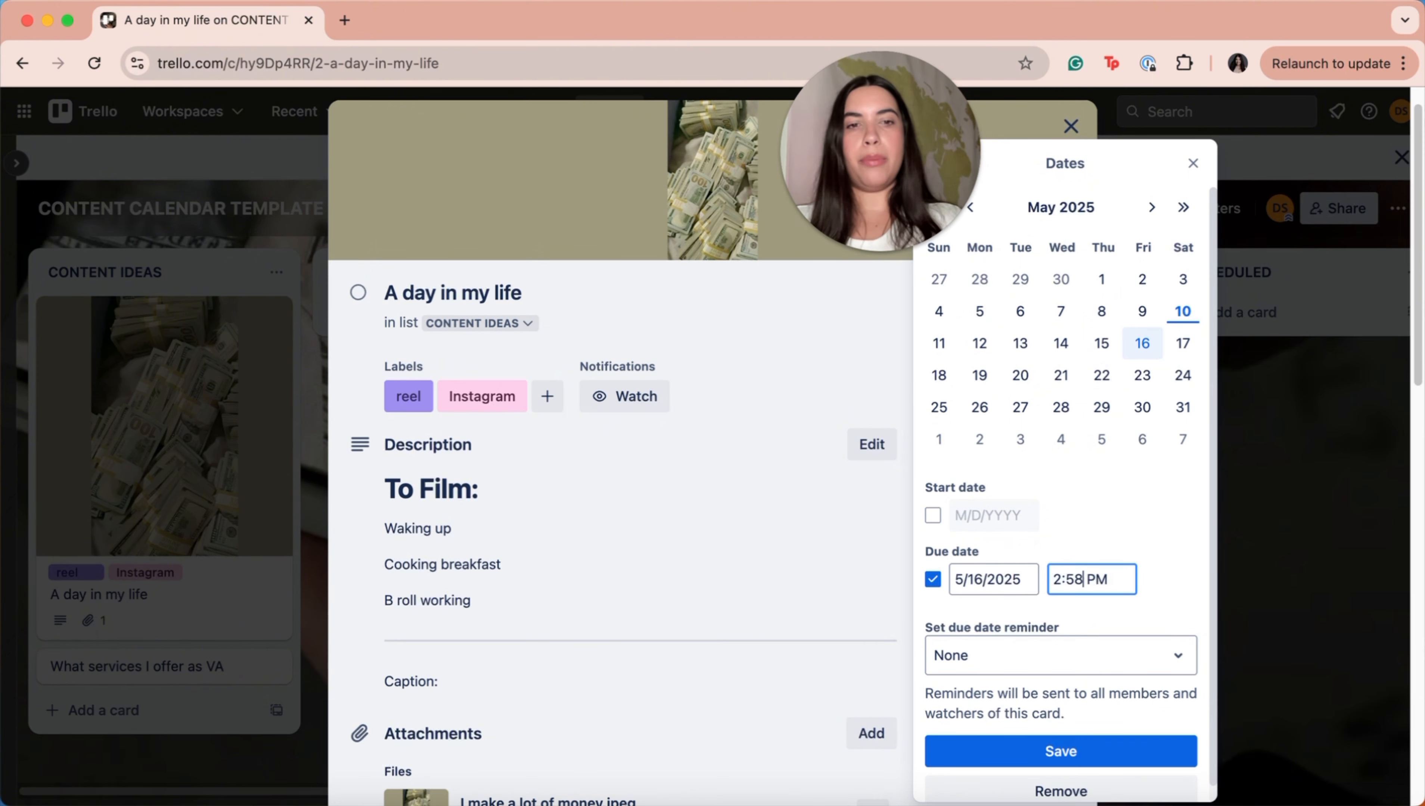
key("BackSpace")
key("BackSpace")
type("00")
left_click(1088, 750)
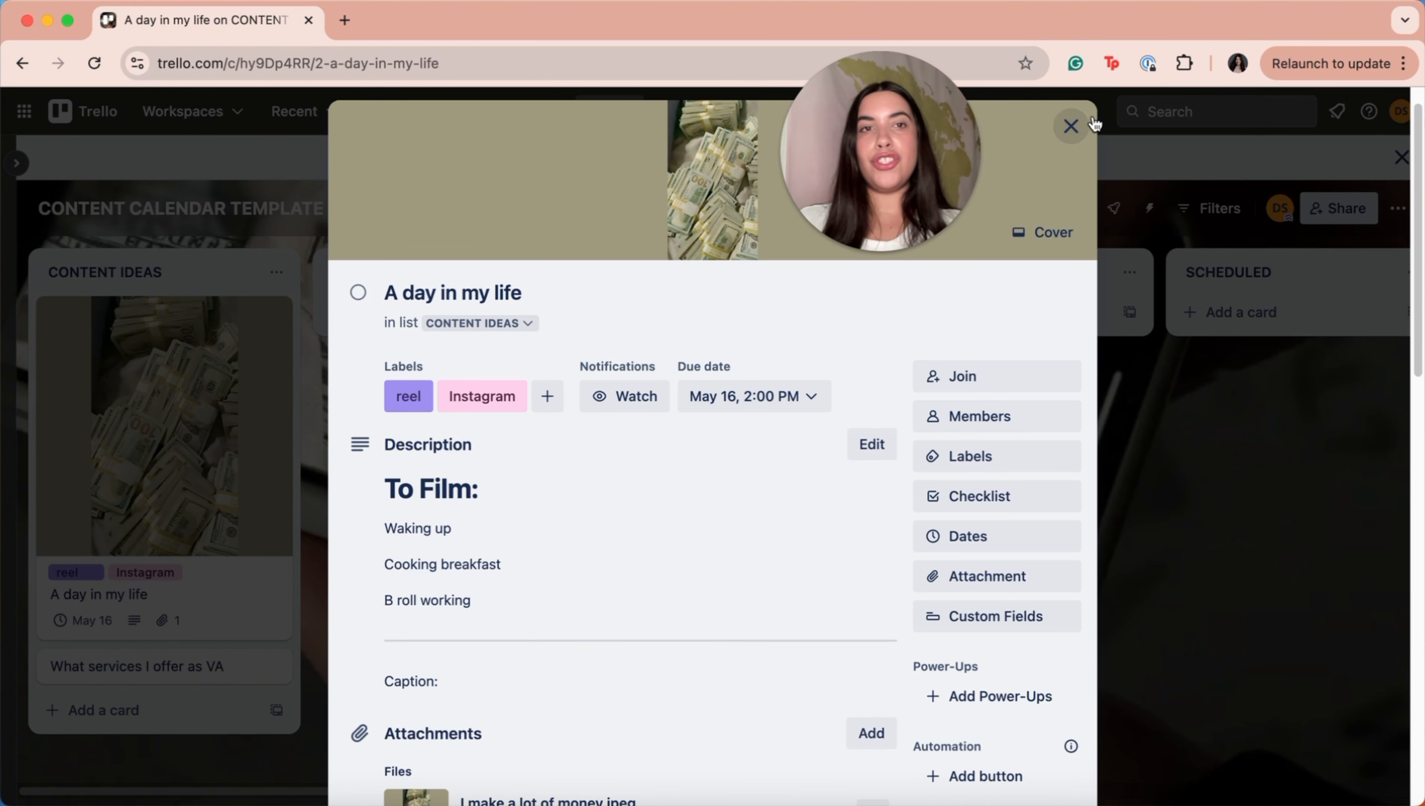
left_click(1070, 126)
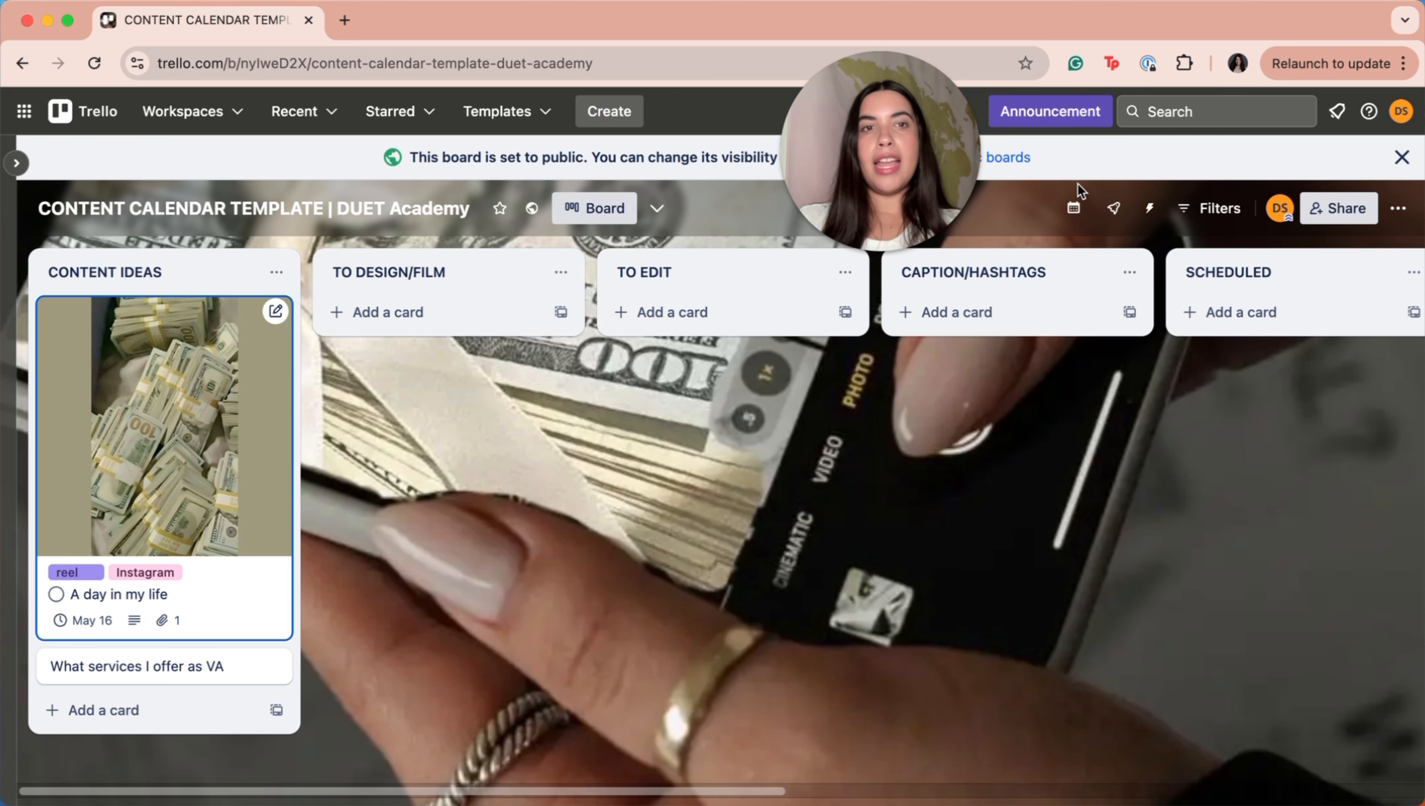
Step: Check the board's May 2025 calendar, and set the "What services I offer as VA" card's due date to 5/14/2025 at 2:00 PM
left_click(1074, 210)
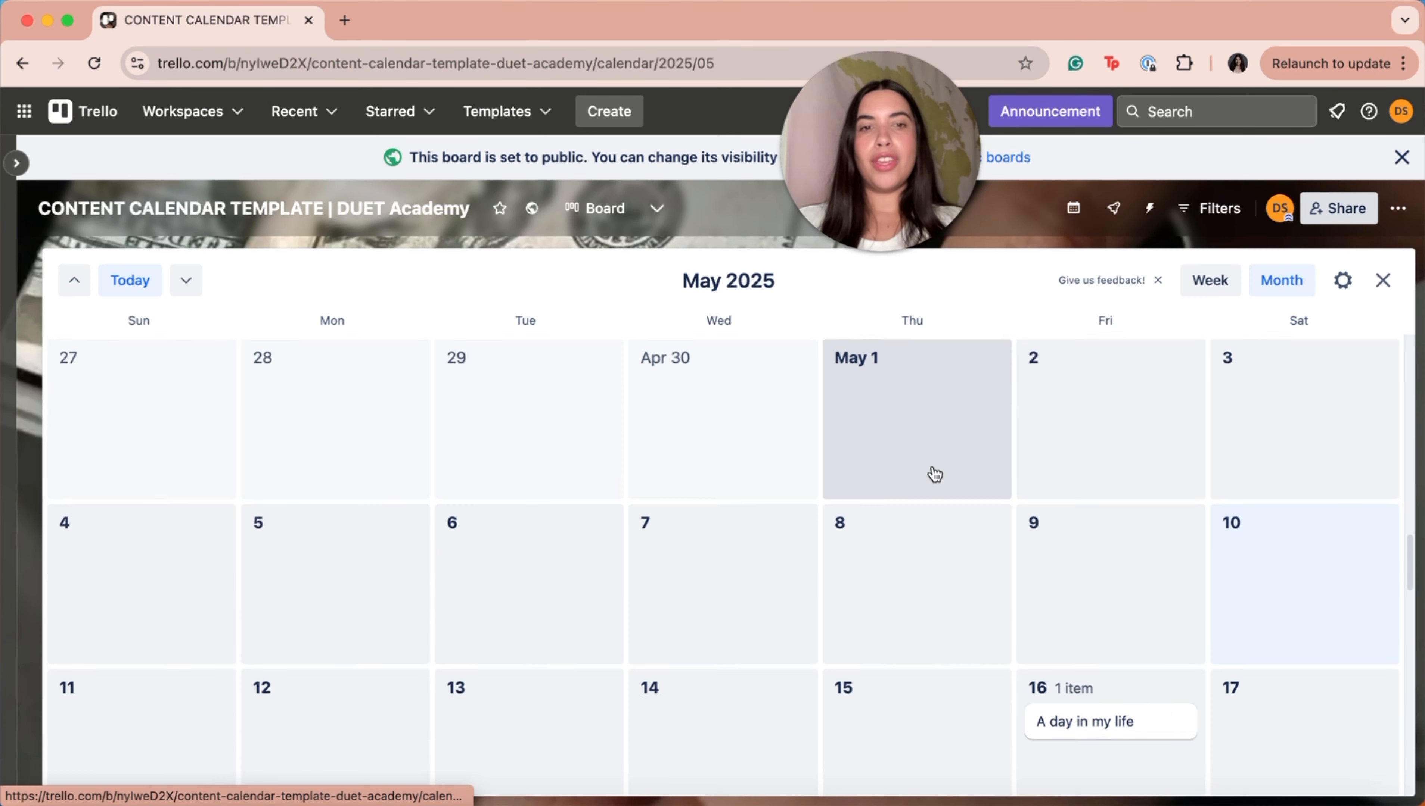
scroll(933, 473, "down", 2)
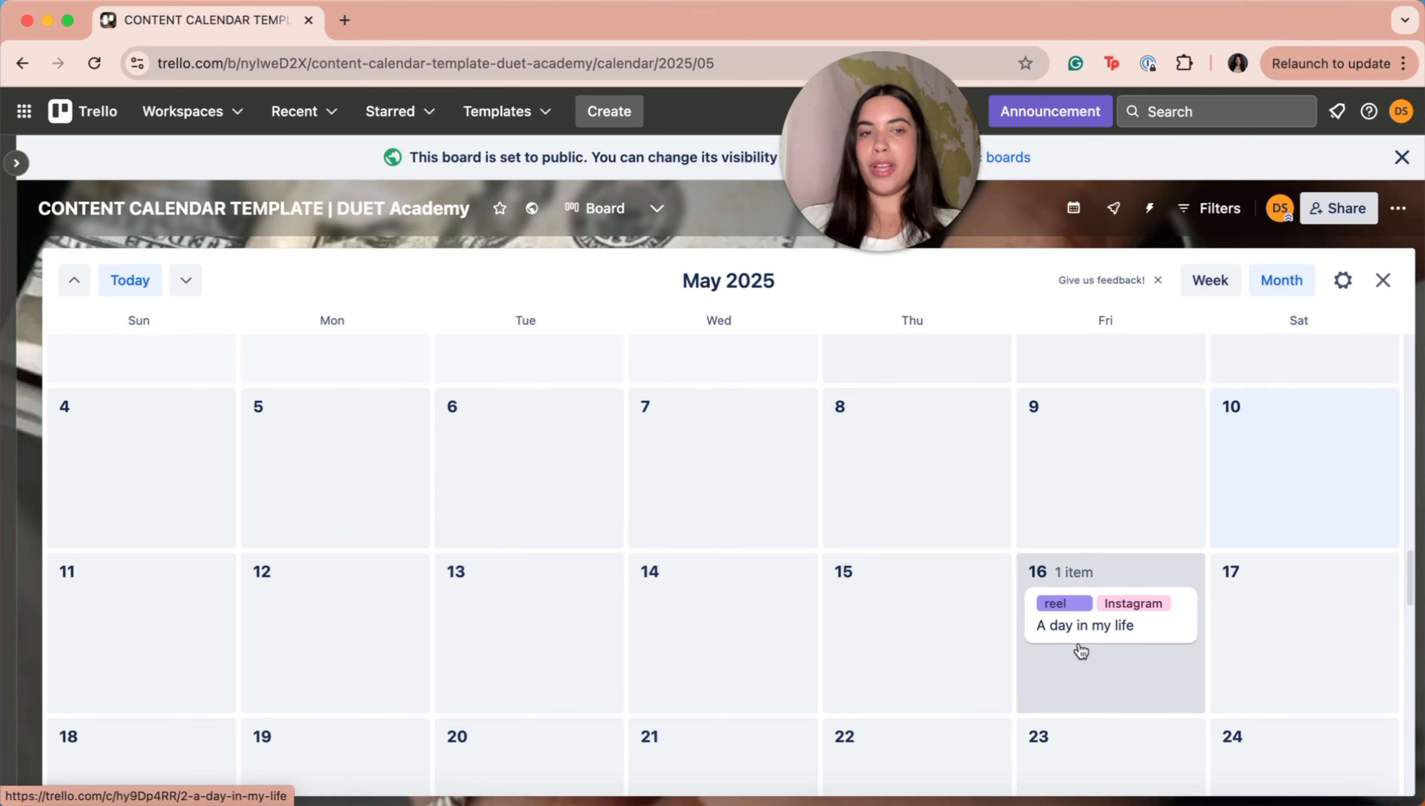
left_click(136, 666)
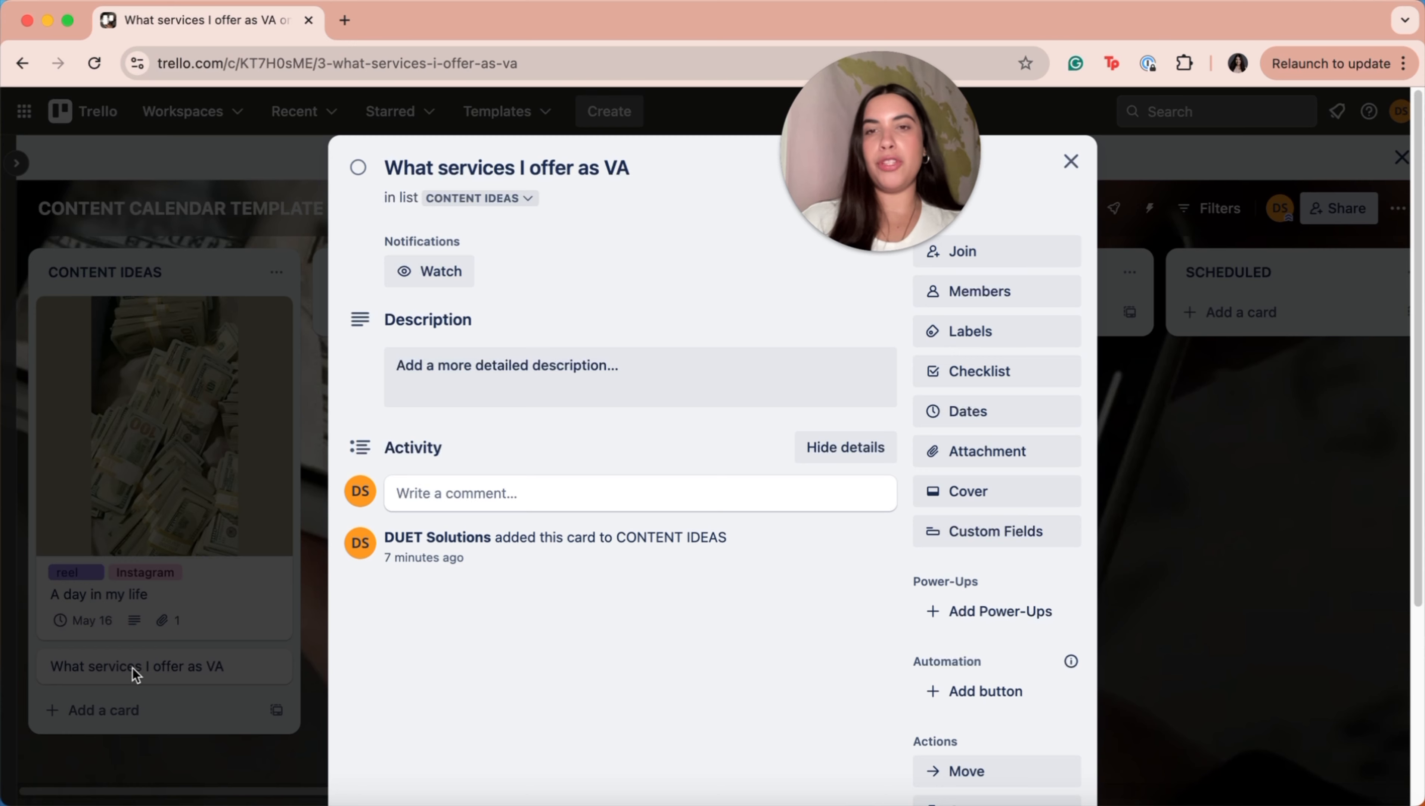
left_click(978, 411)
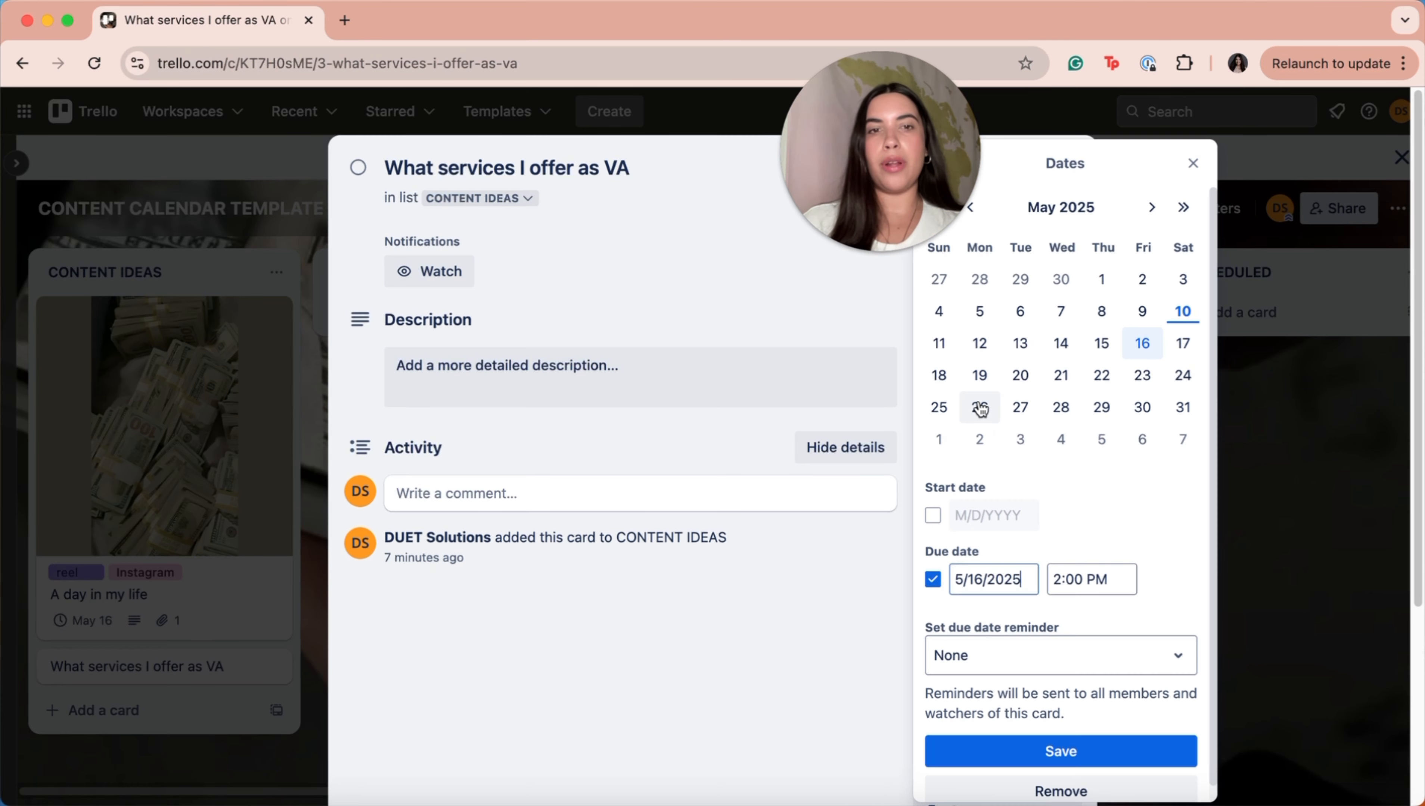
left_click(1062, 345)
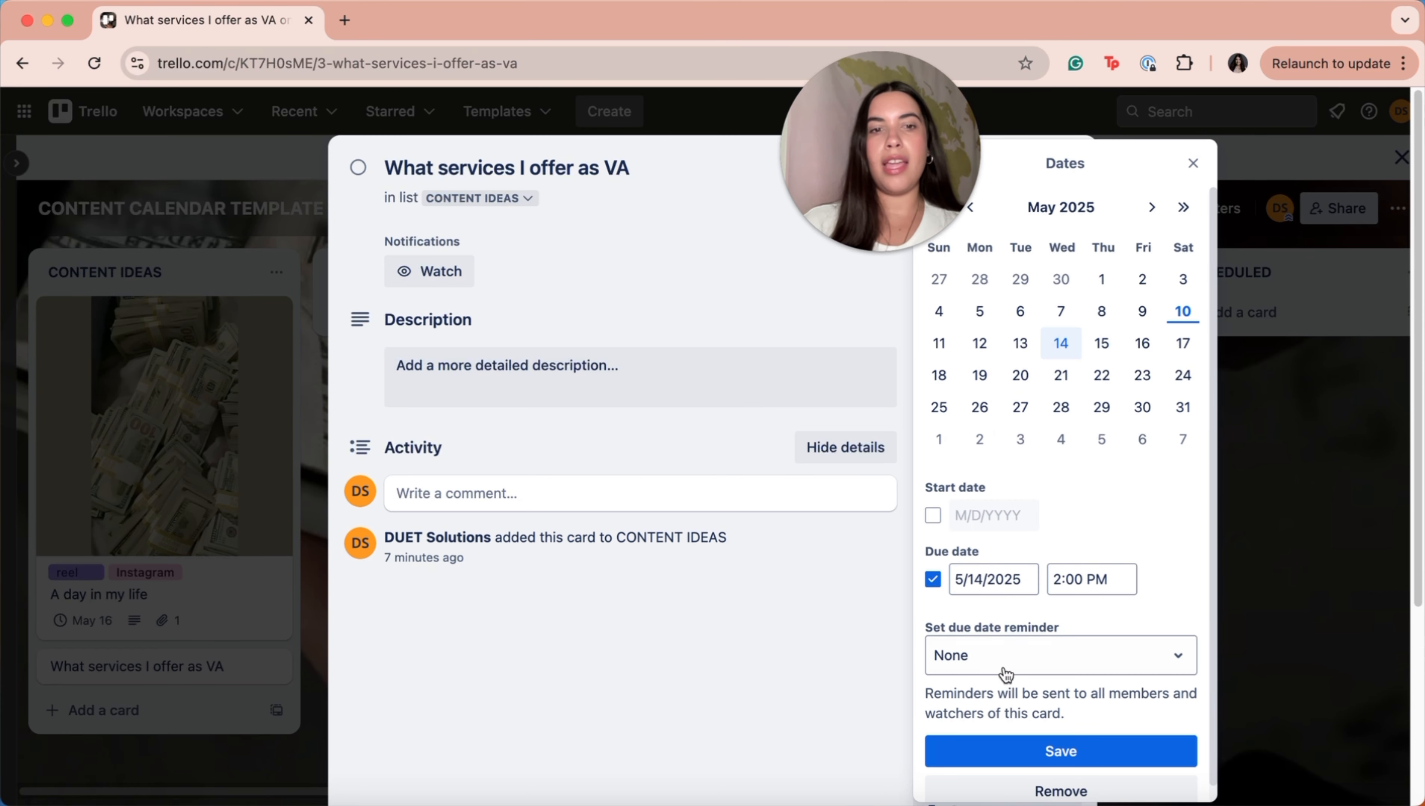
left_click(1008, 753)
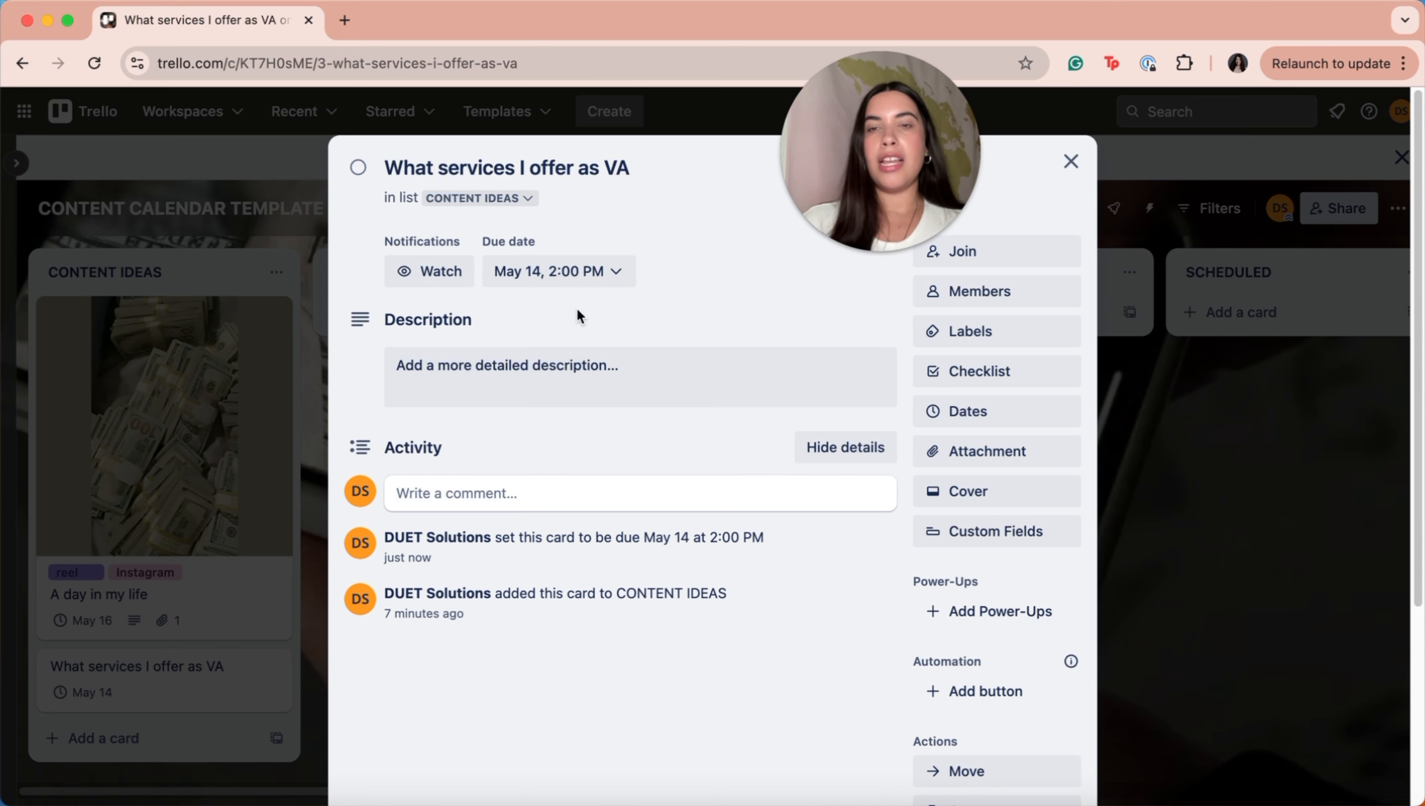
Step: Assign the green "story" label to the "What services I offer as VA" card and close the card
left_click(963, 335)
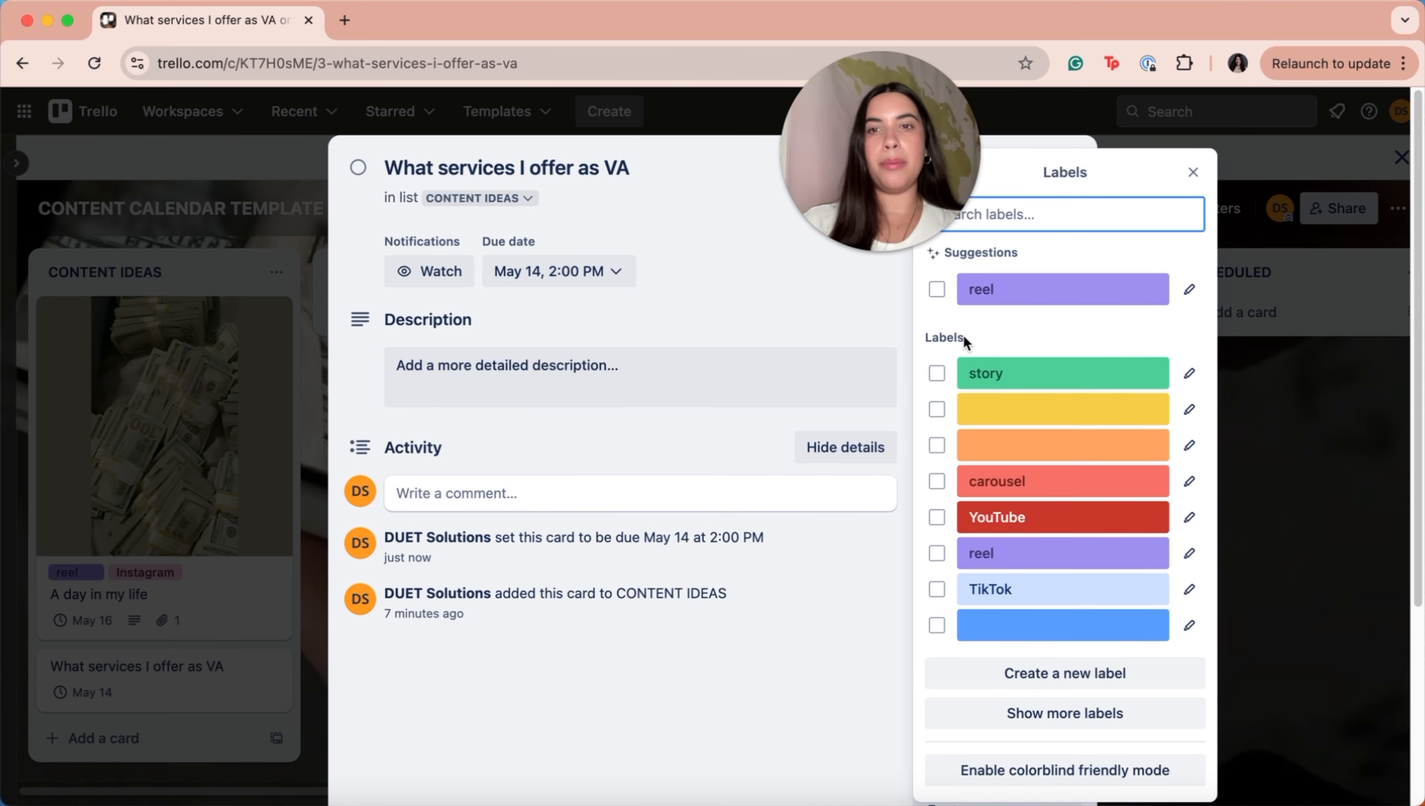
left_click(1016, 379)
left_click(822, 299)
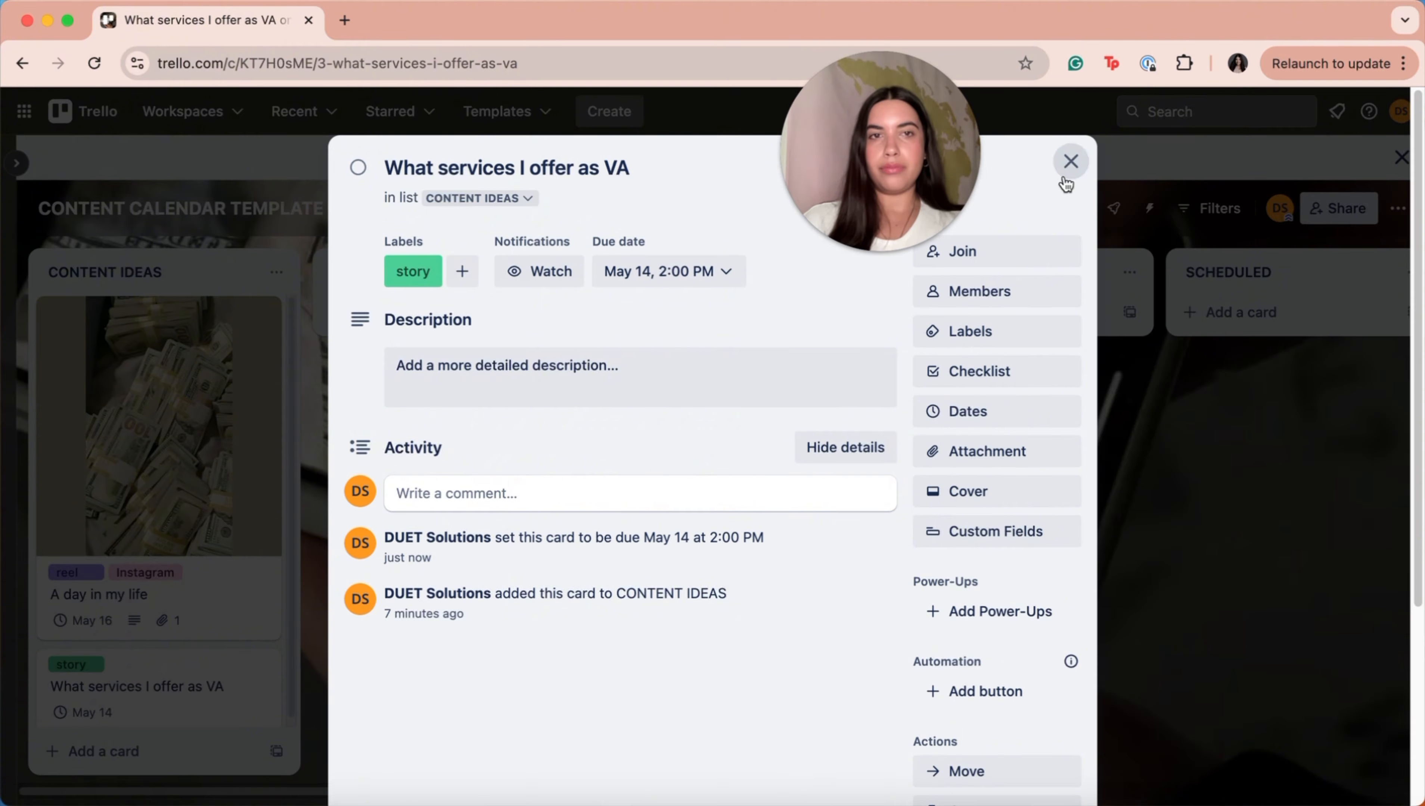
left_click(1065, 179)
Step: Open the board's calendar and start a new card on May 19, 2025 titled "Why you're losing money if you don't have a VA"
left_click(1073, 209)
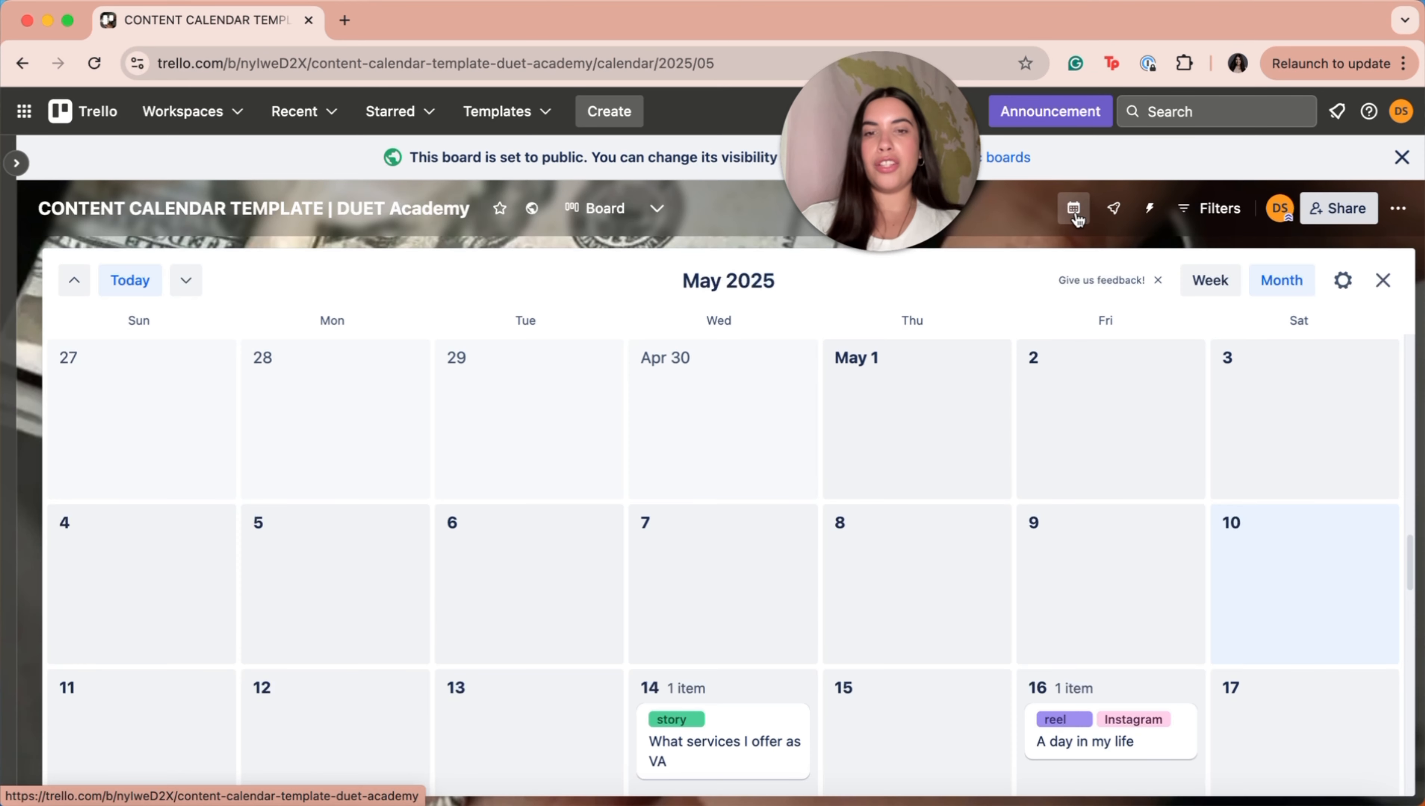
scroll(818, 511, "down", 3)
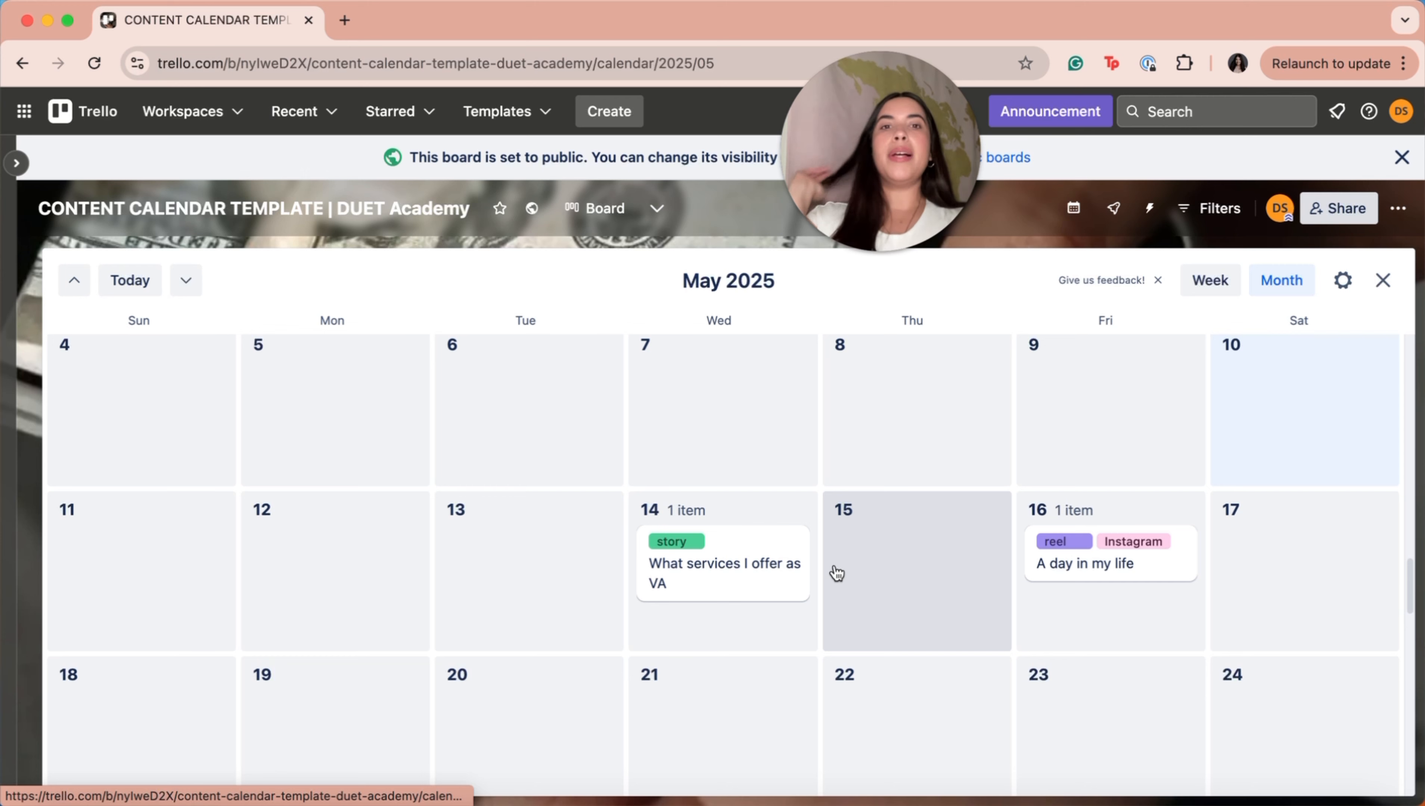
scroll(837, 574, "down", 3)
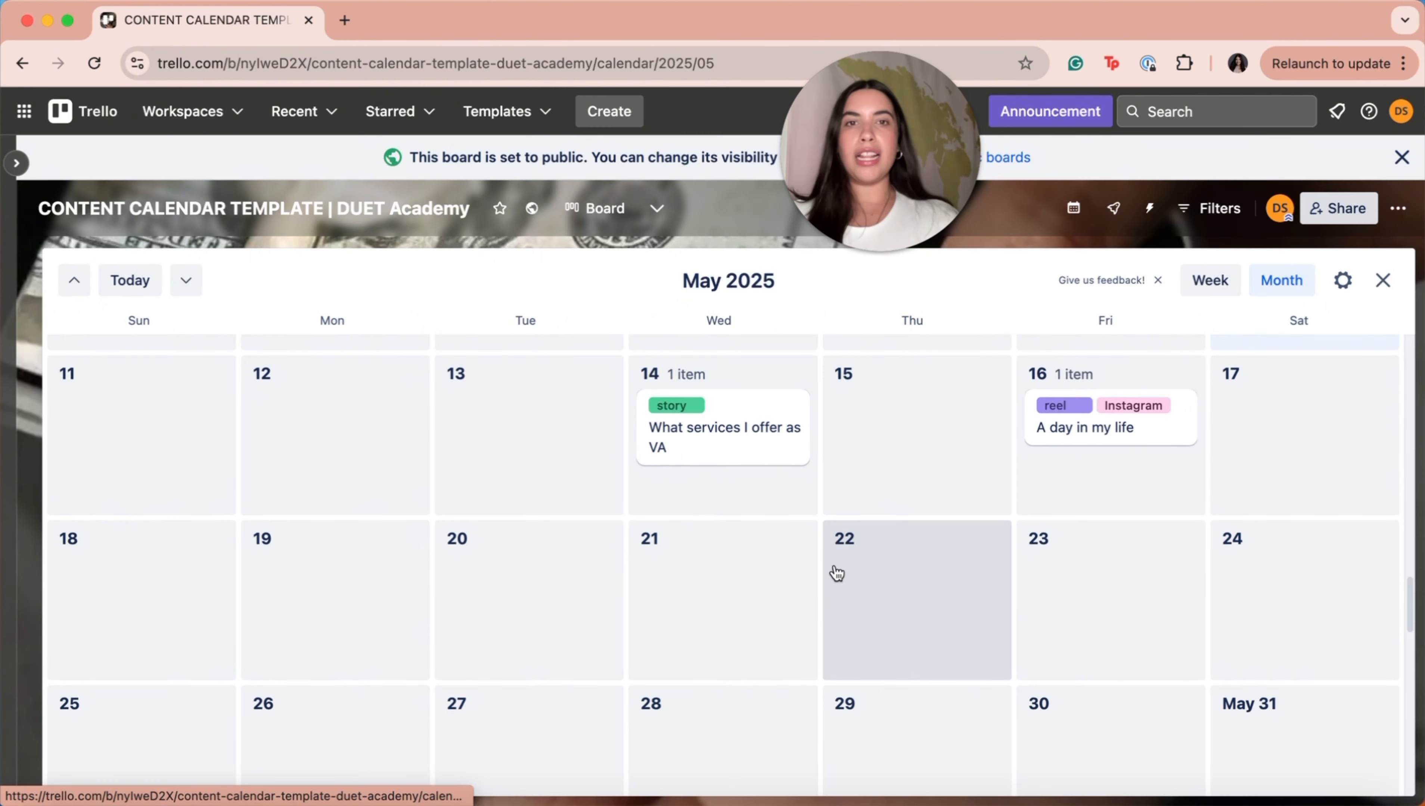
scroll(837, 573, "down", 2)
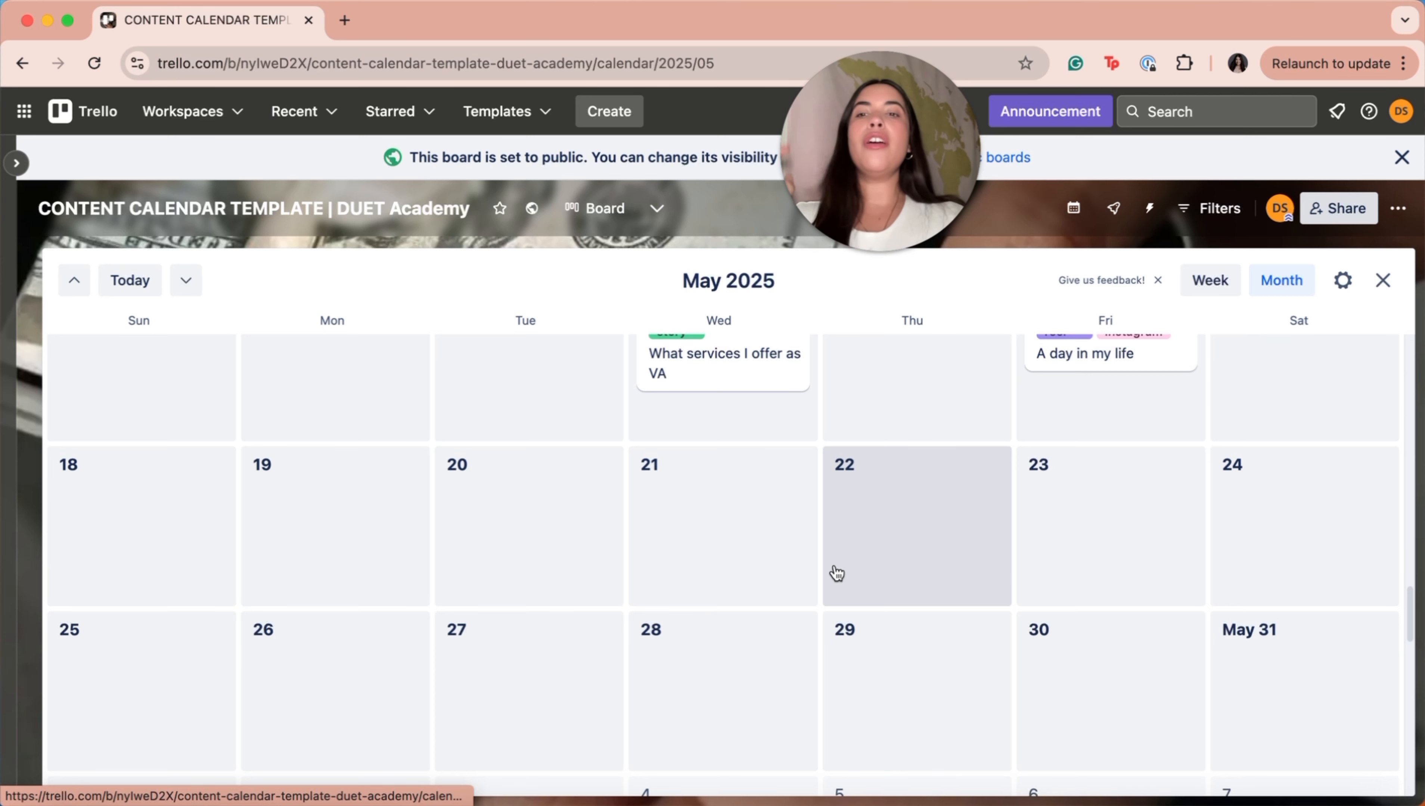
left_click(341, 537)
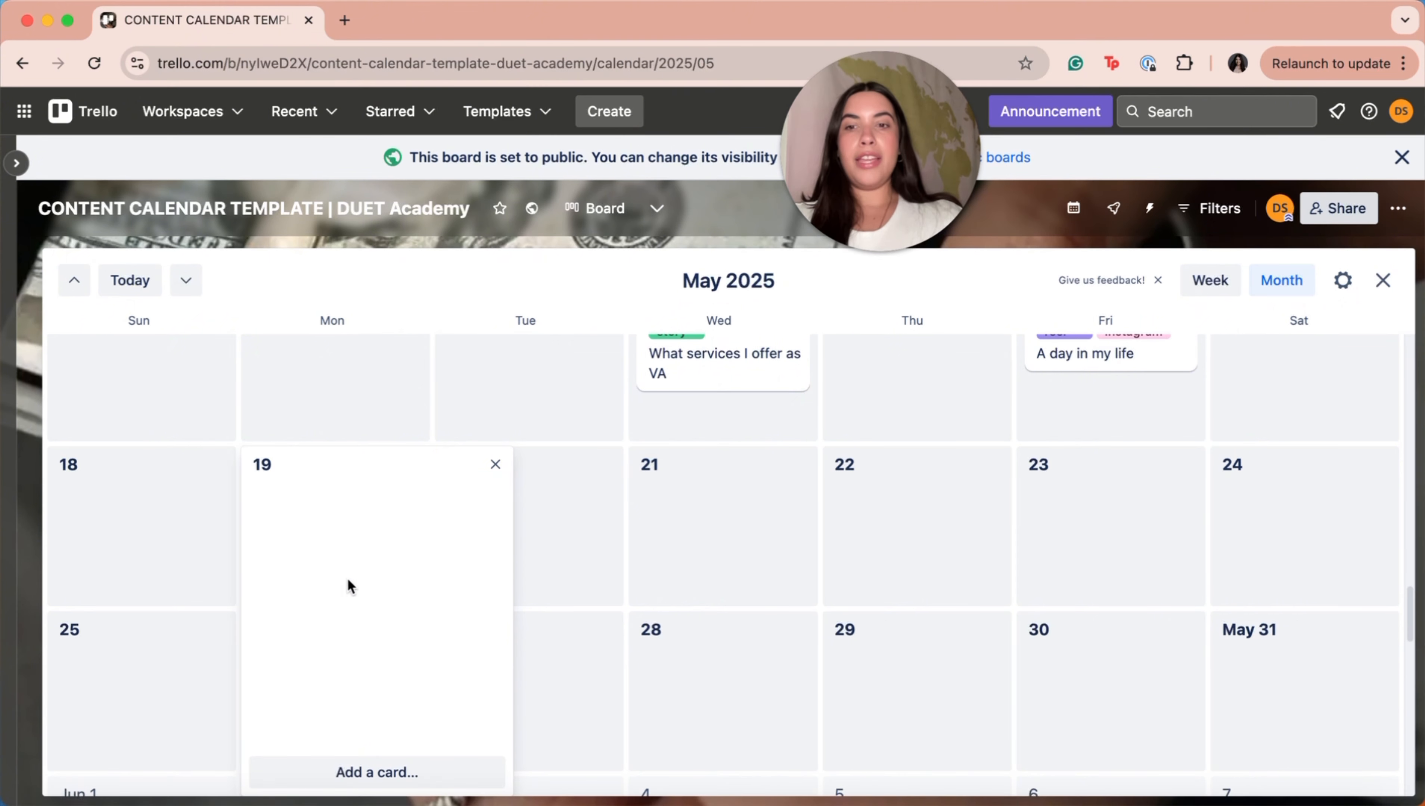
left_click(360, 772)
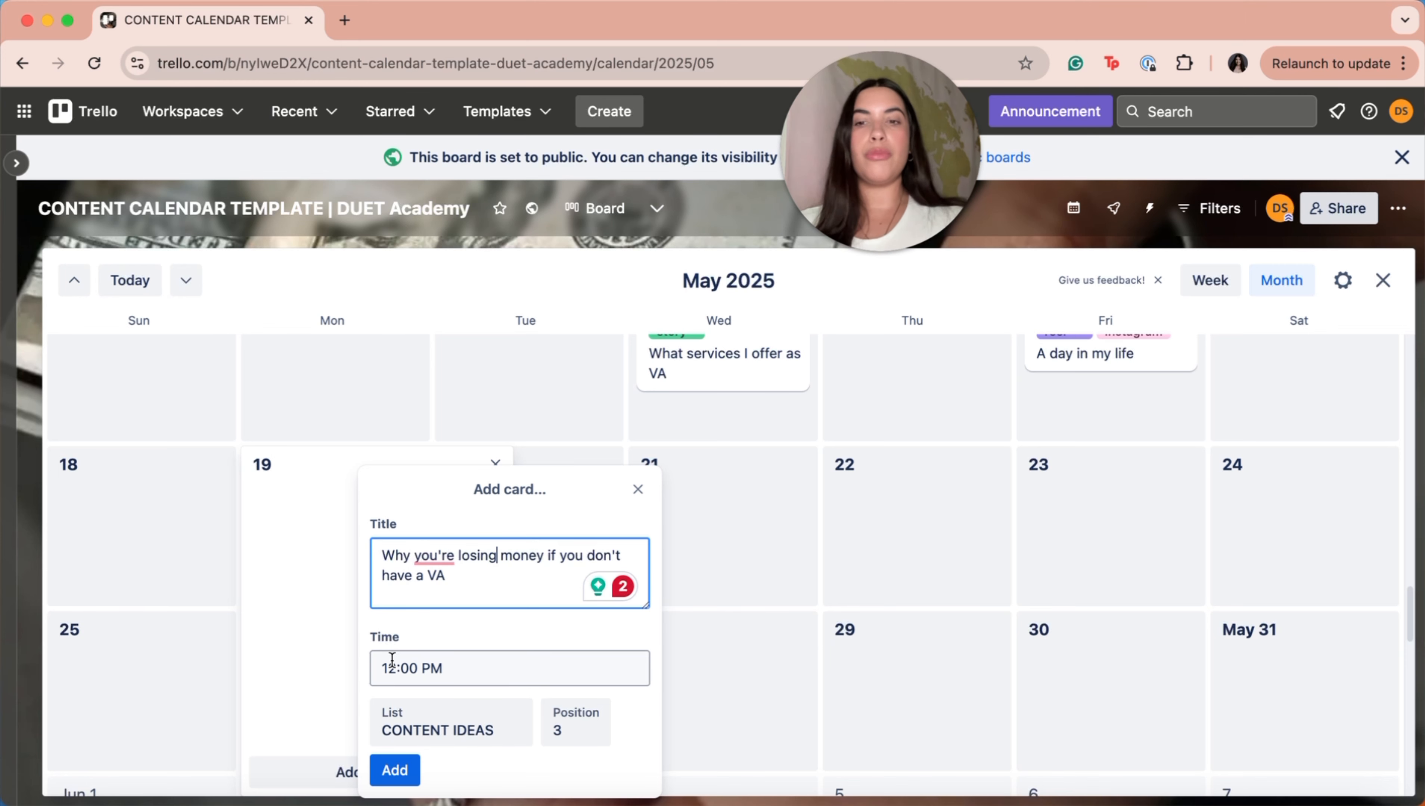
Step: Switch the new card's list to TO DESIGN/FILM and back to CONTENT IDEAS
left_click(452, 727)
scroll(471, 751, "down", 3)
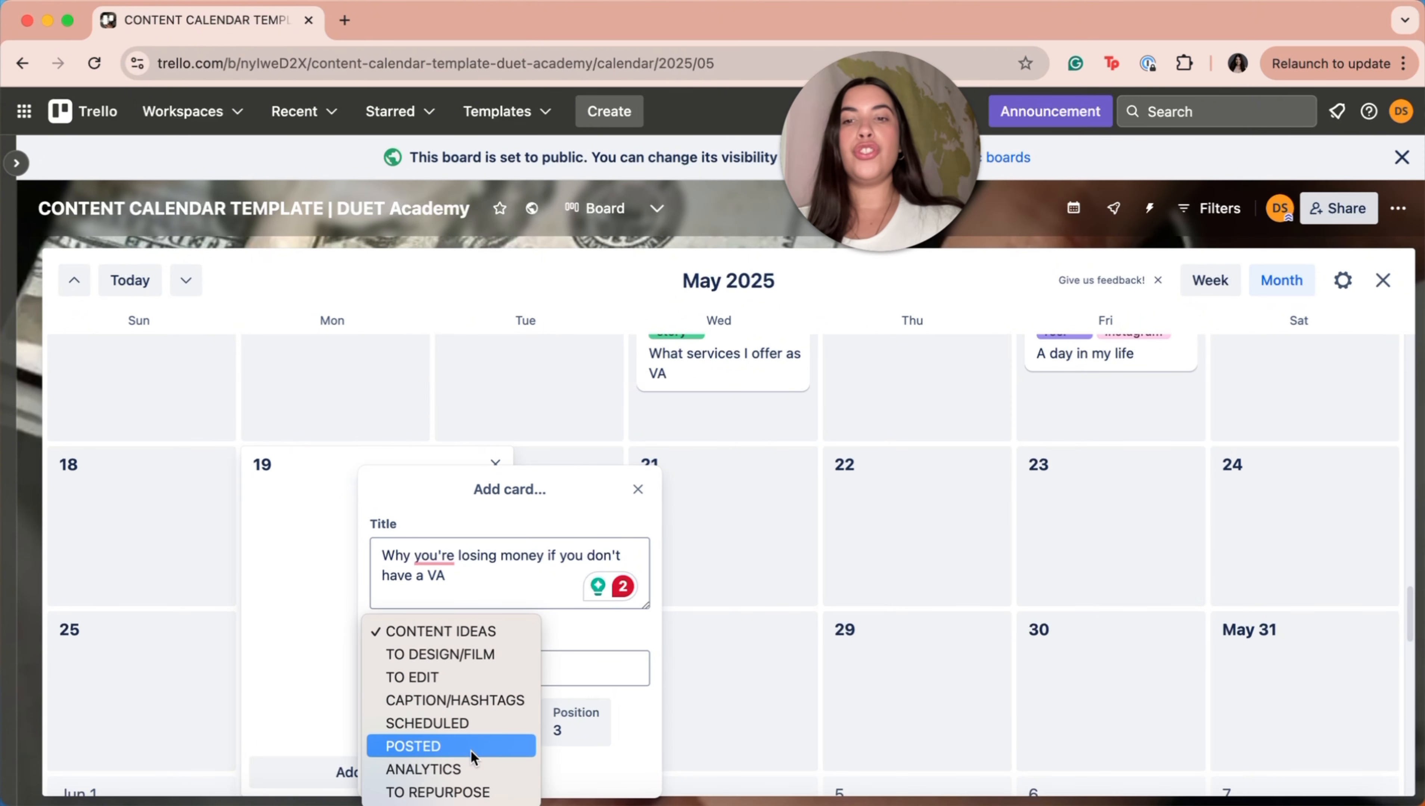
left_click(465, 653)
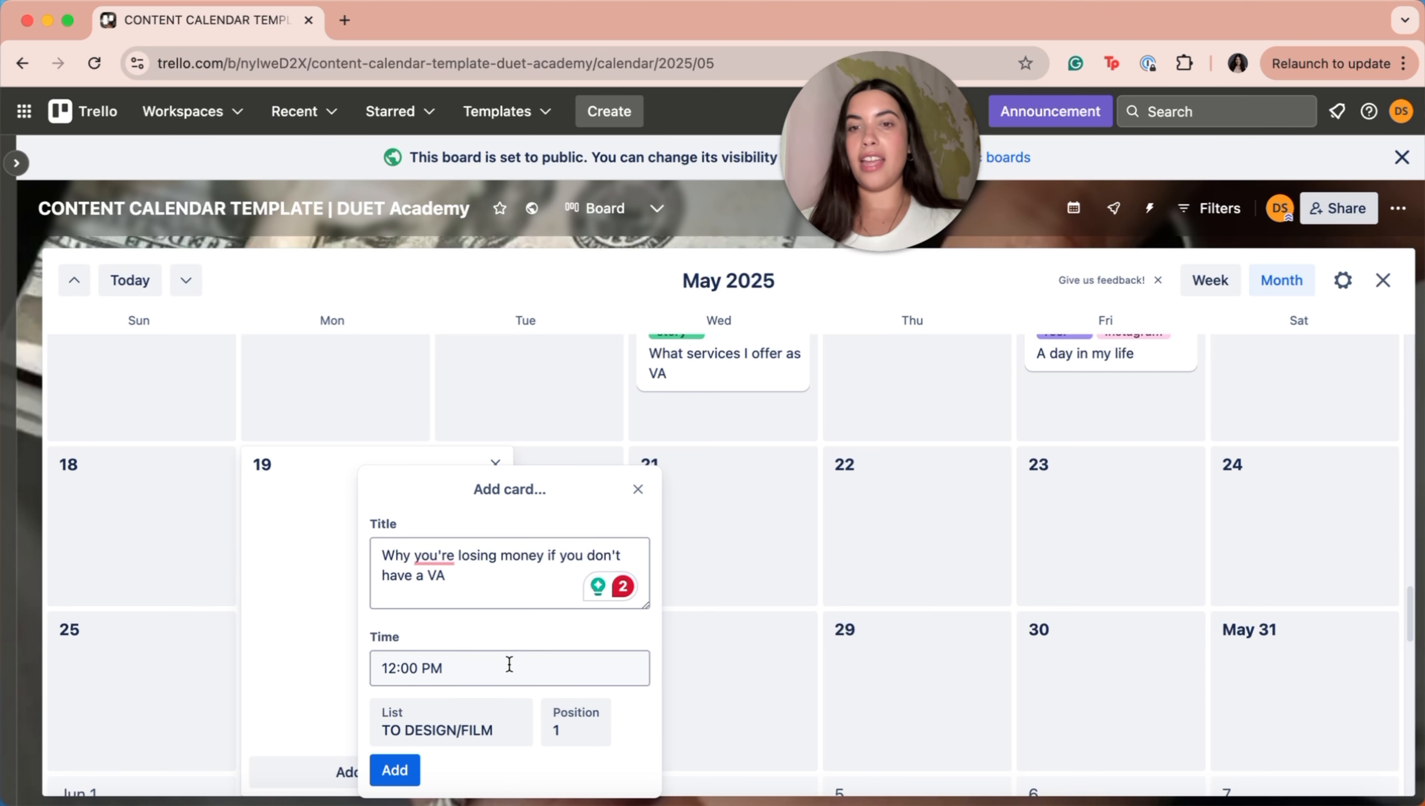
left_click(472, 737)
left_click(462, 697)
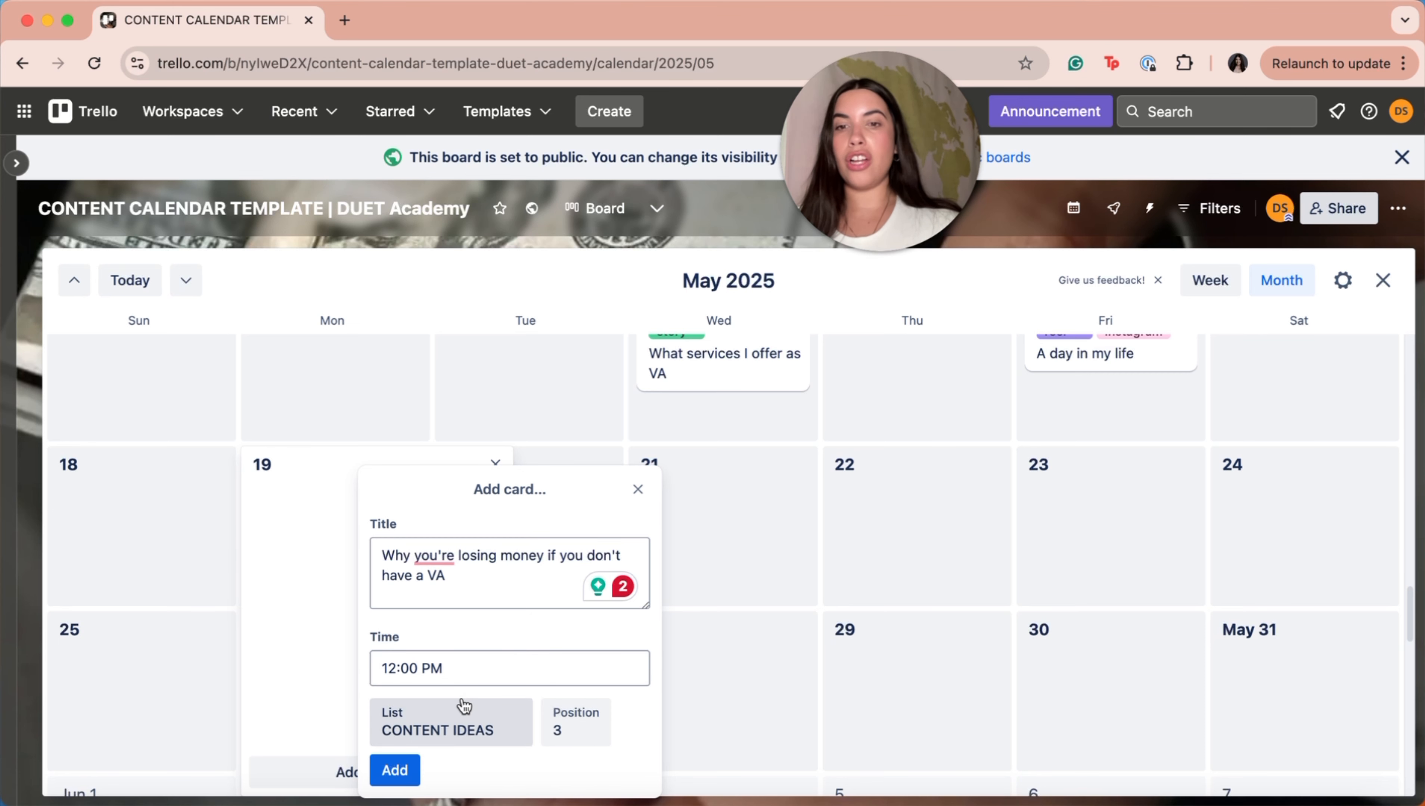
Step: Set the new card's position to 1 in CONTENT IDEAS and add it to the May 19 date
left_click(590, 734)
left_click(591, 685)
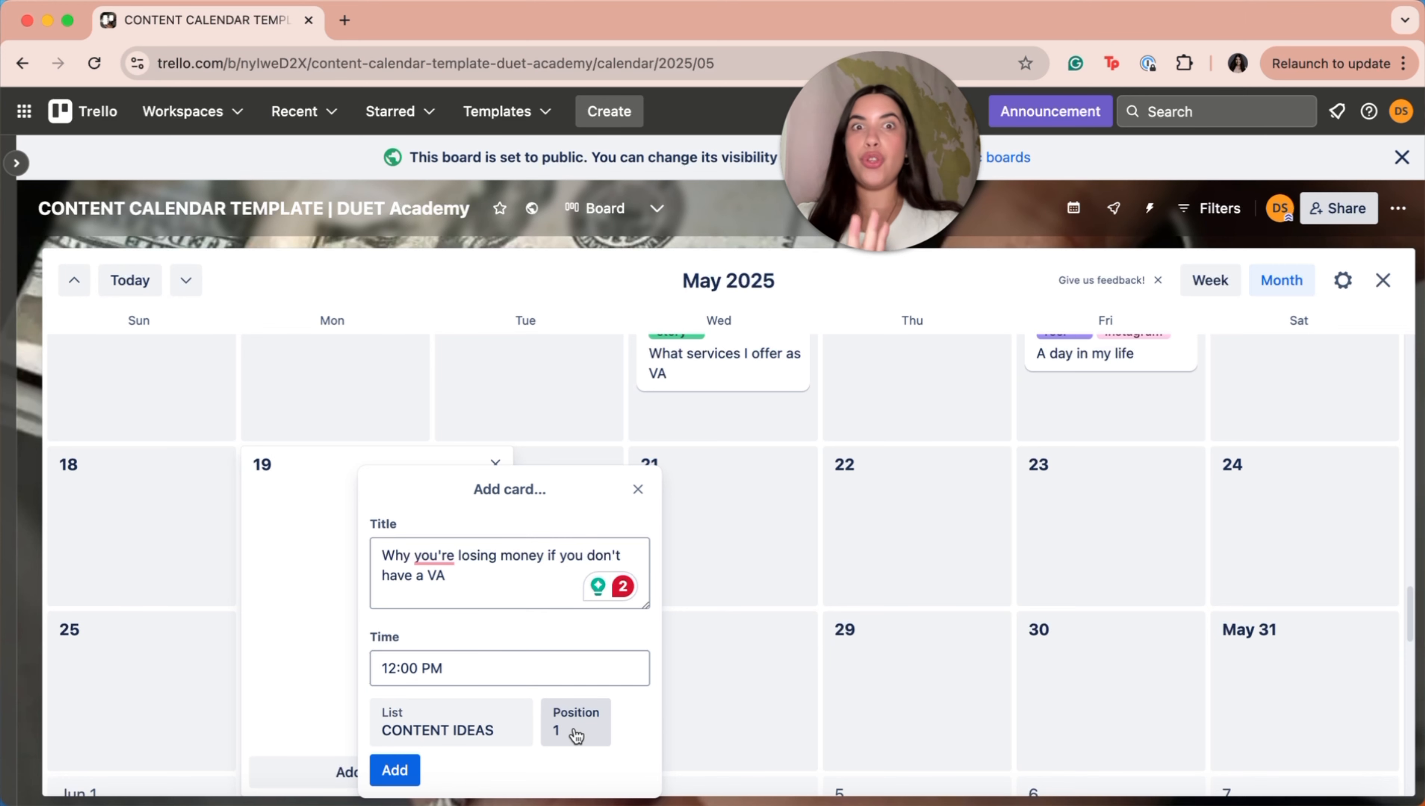
left_click(394, 771)
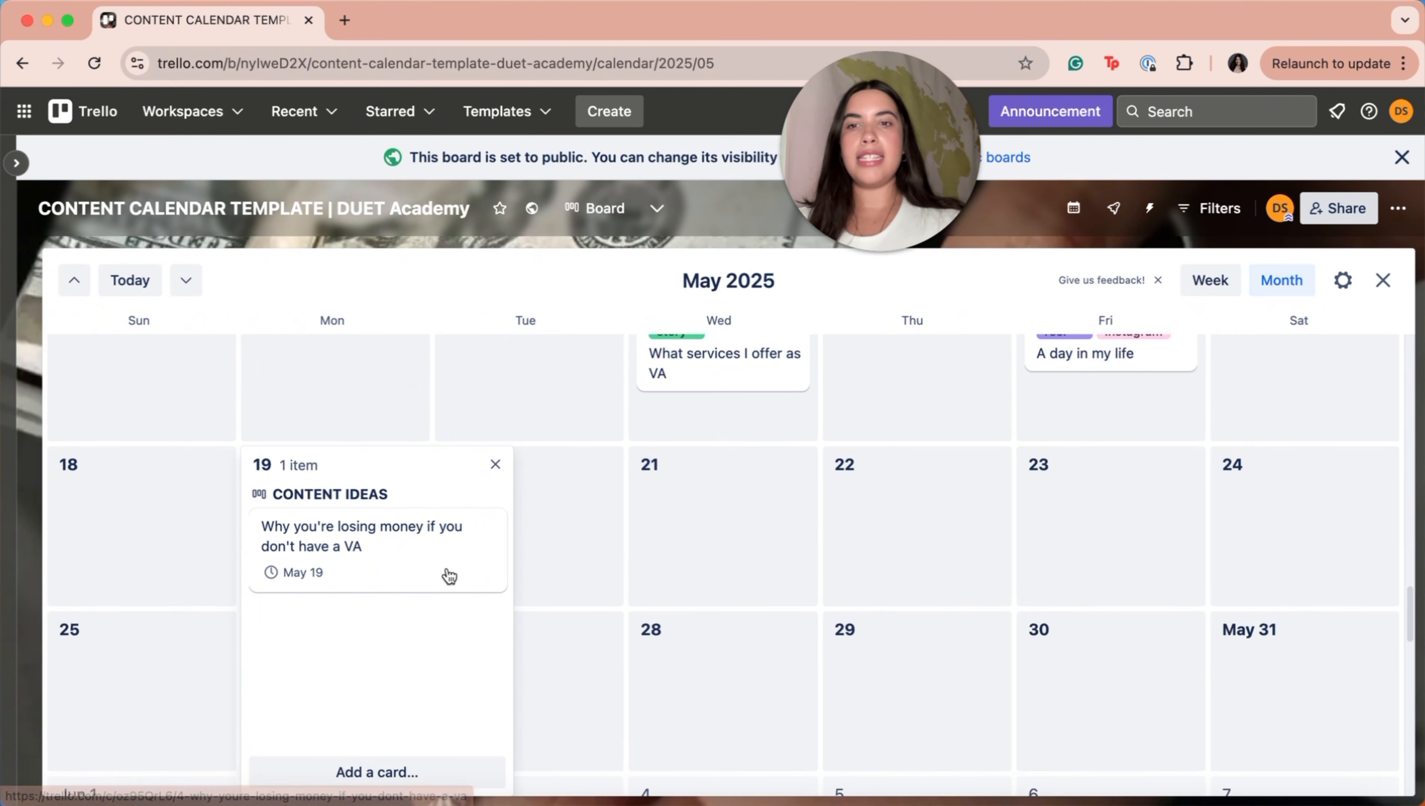
Step: Close the calendar and move the "Why you're losing money if you don't have a VA" card to the TO DESIGN/FILM list
left_click(1383, 281)
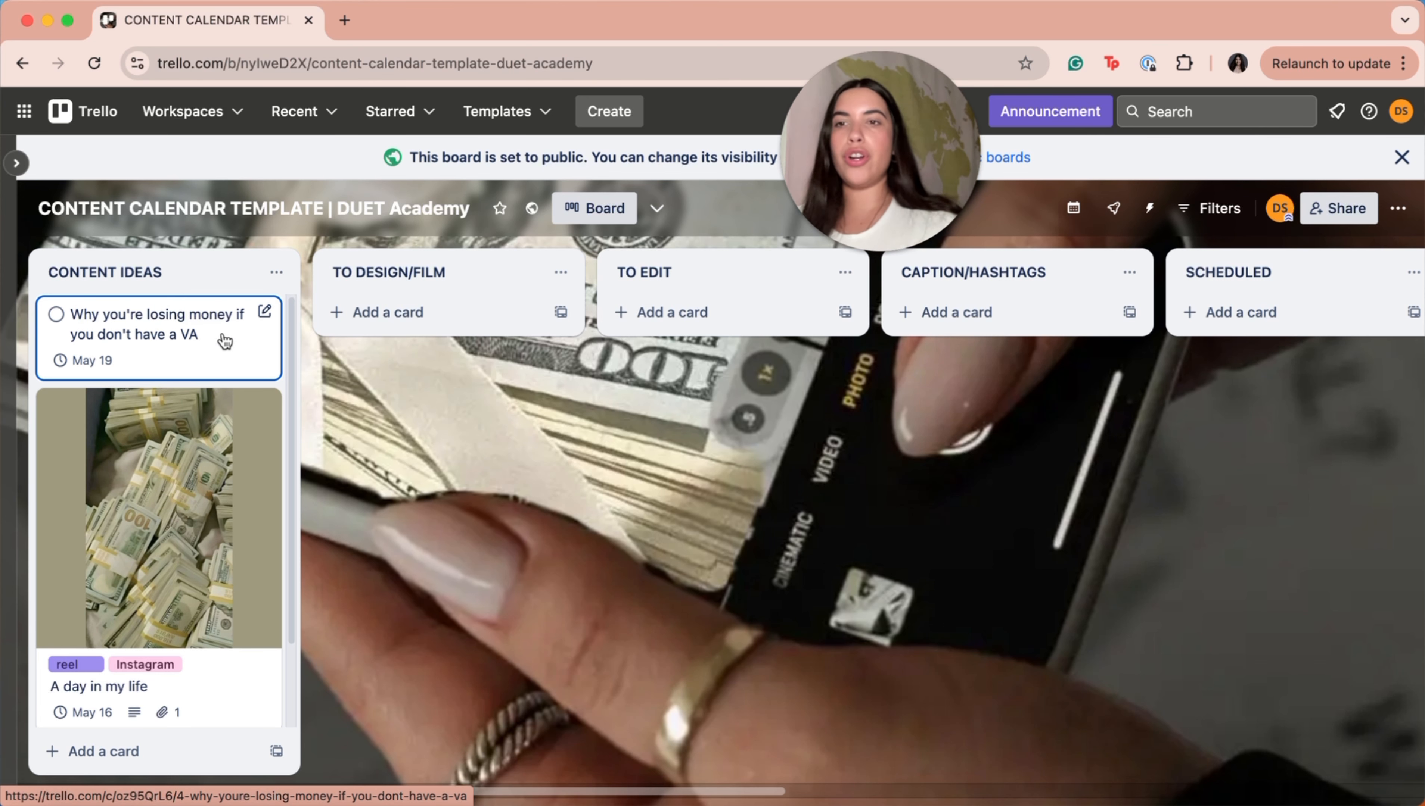
left_click_drag(225, 341, 491, 326)
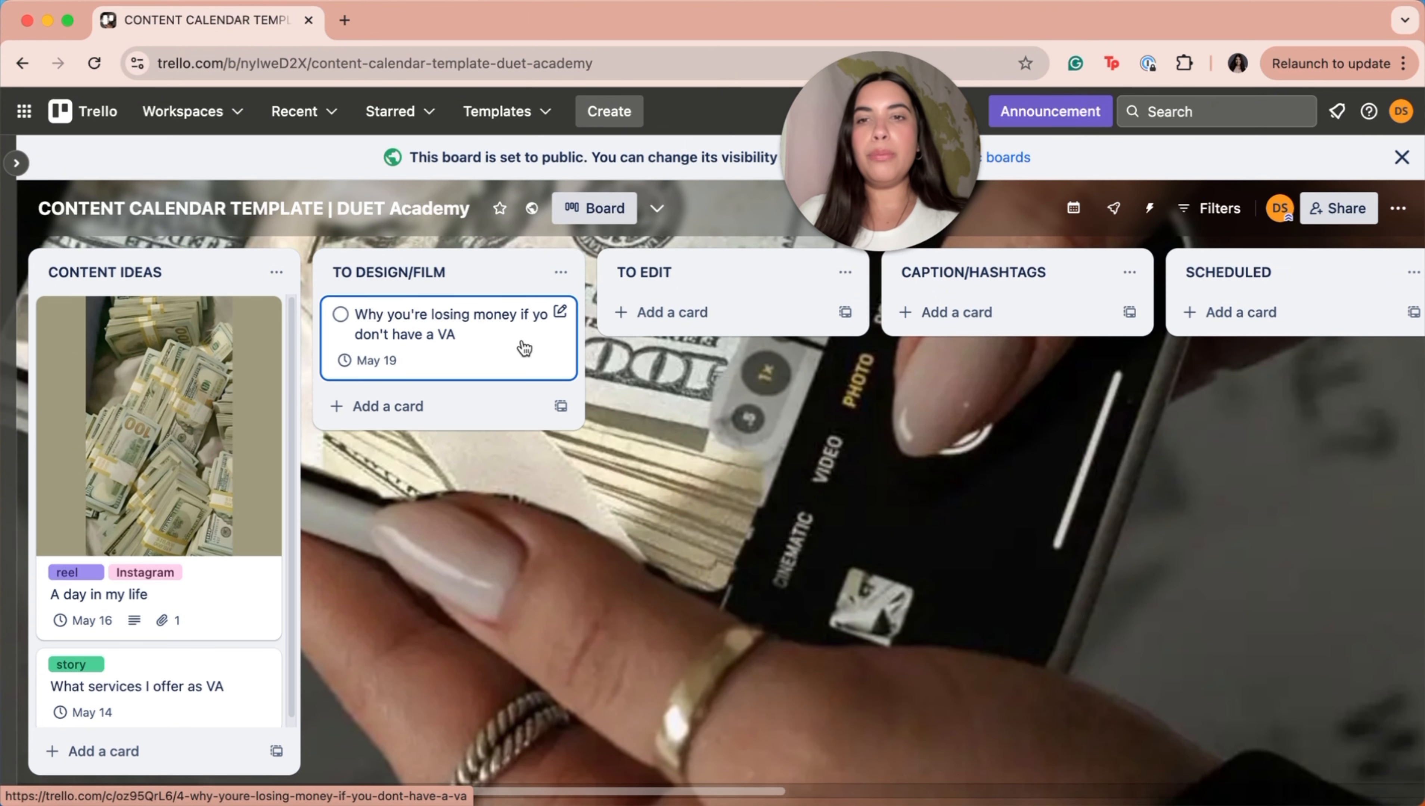
Step: Open the May 19 card from the board's calendar, assign it the "carousel" label, and close the card and calendar
left_click(1073, 209)
scroll(632, 615, "down", 5)
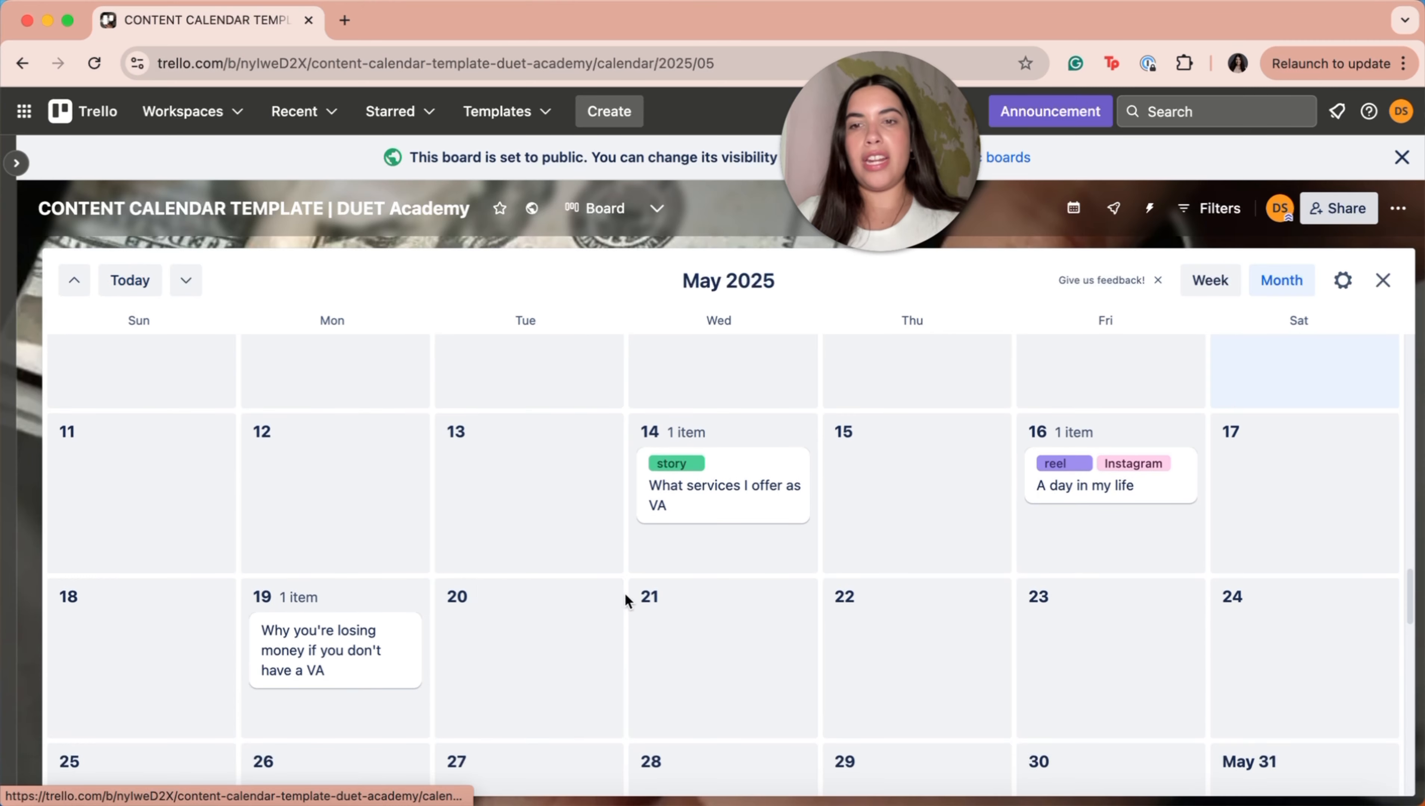
left_click(363, 658)
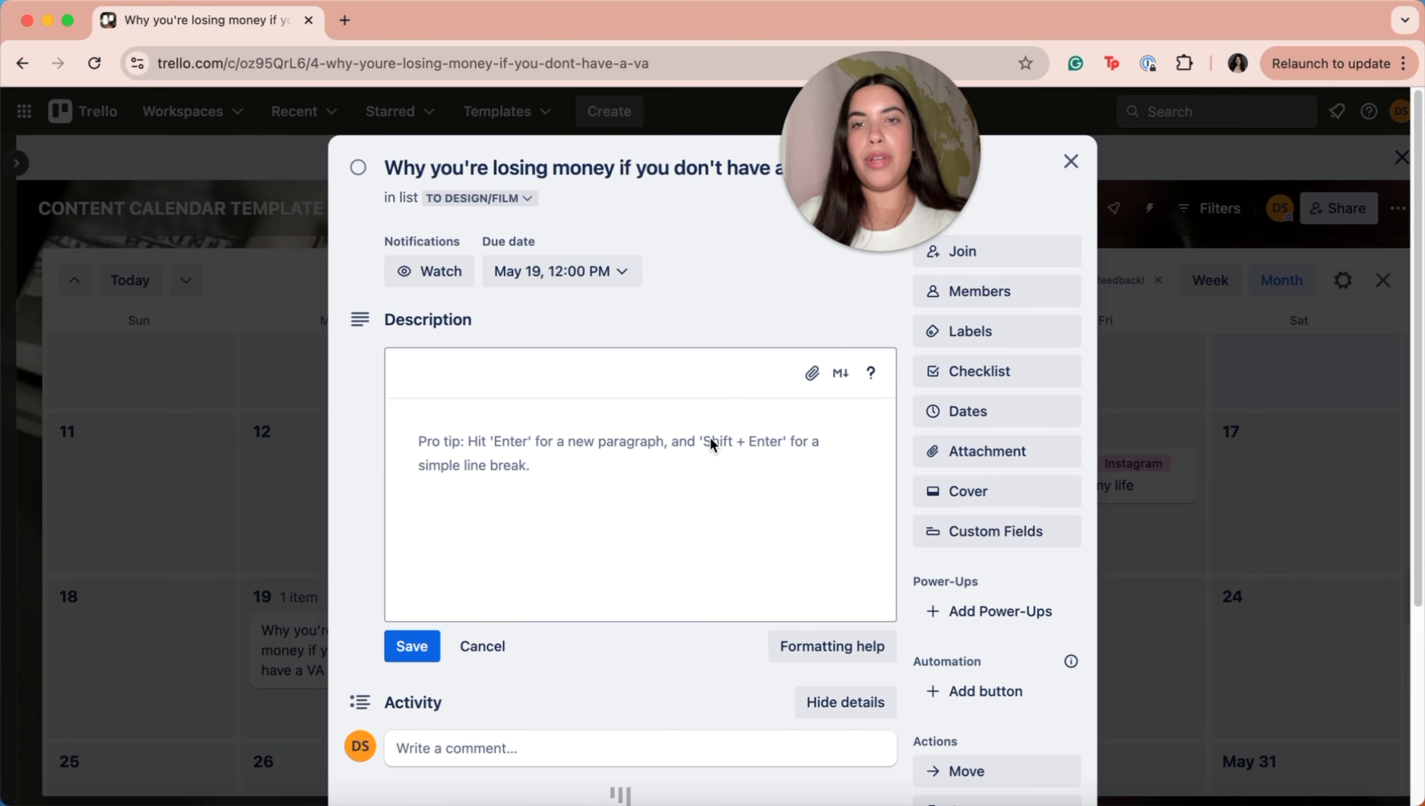
left_click(1005, 330)
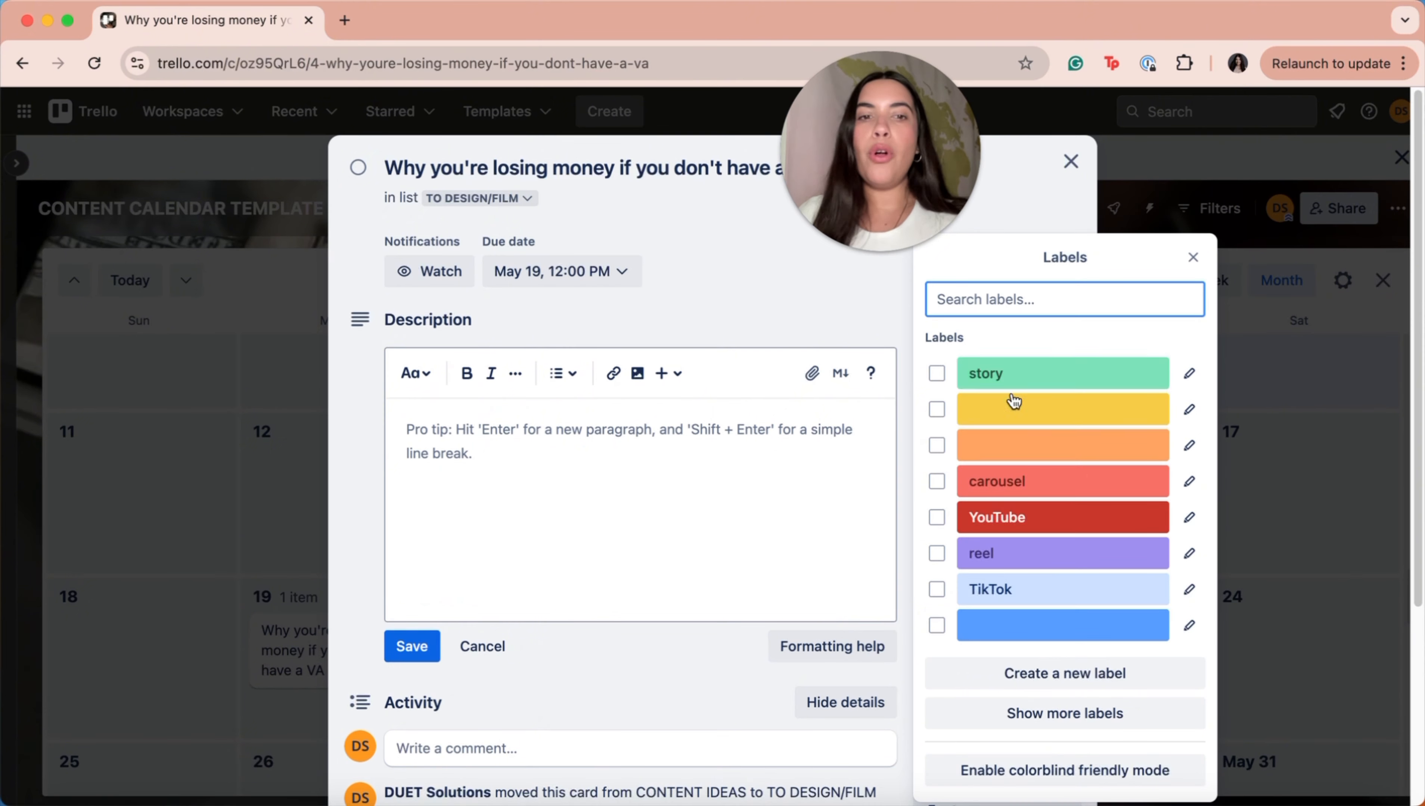
left_click(989, 477)
left_click(1071, 161)
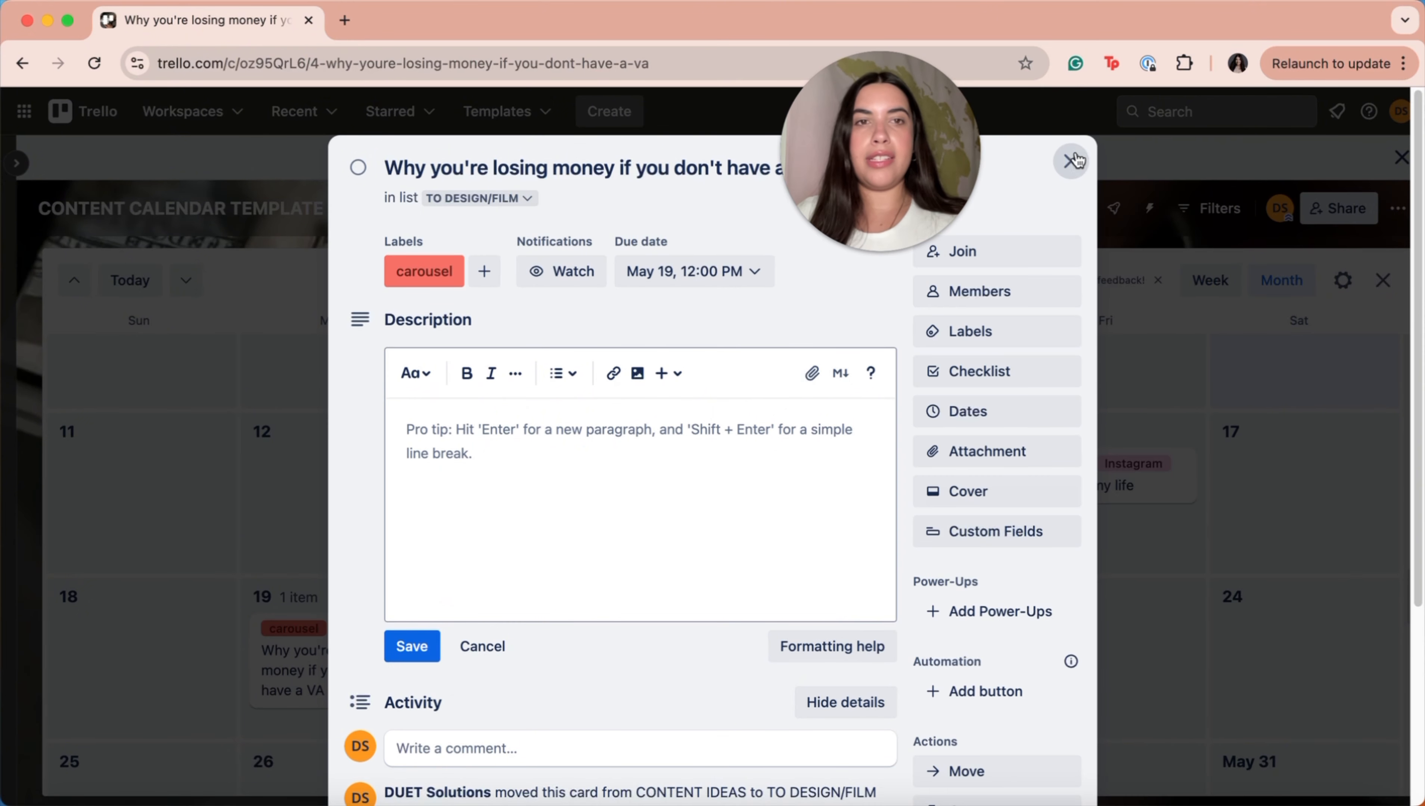
left_click(1070, 162)
left_click(1383, 282)
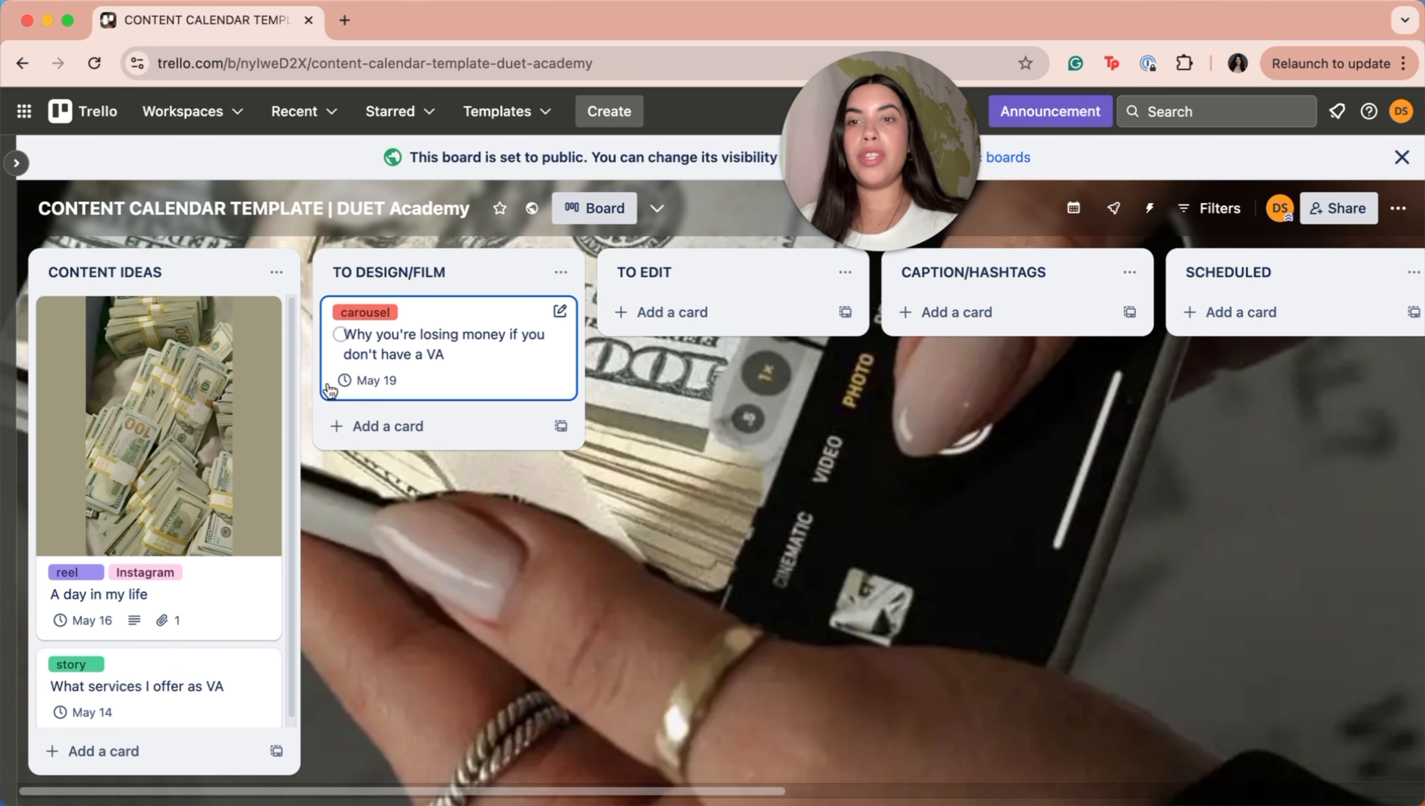
Step: Collapse the board's card labels to colour bars and expand them again to show their titles
left_click(377, 316)
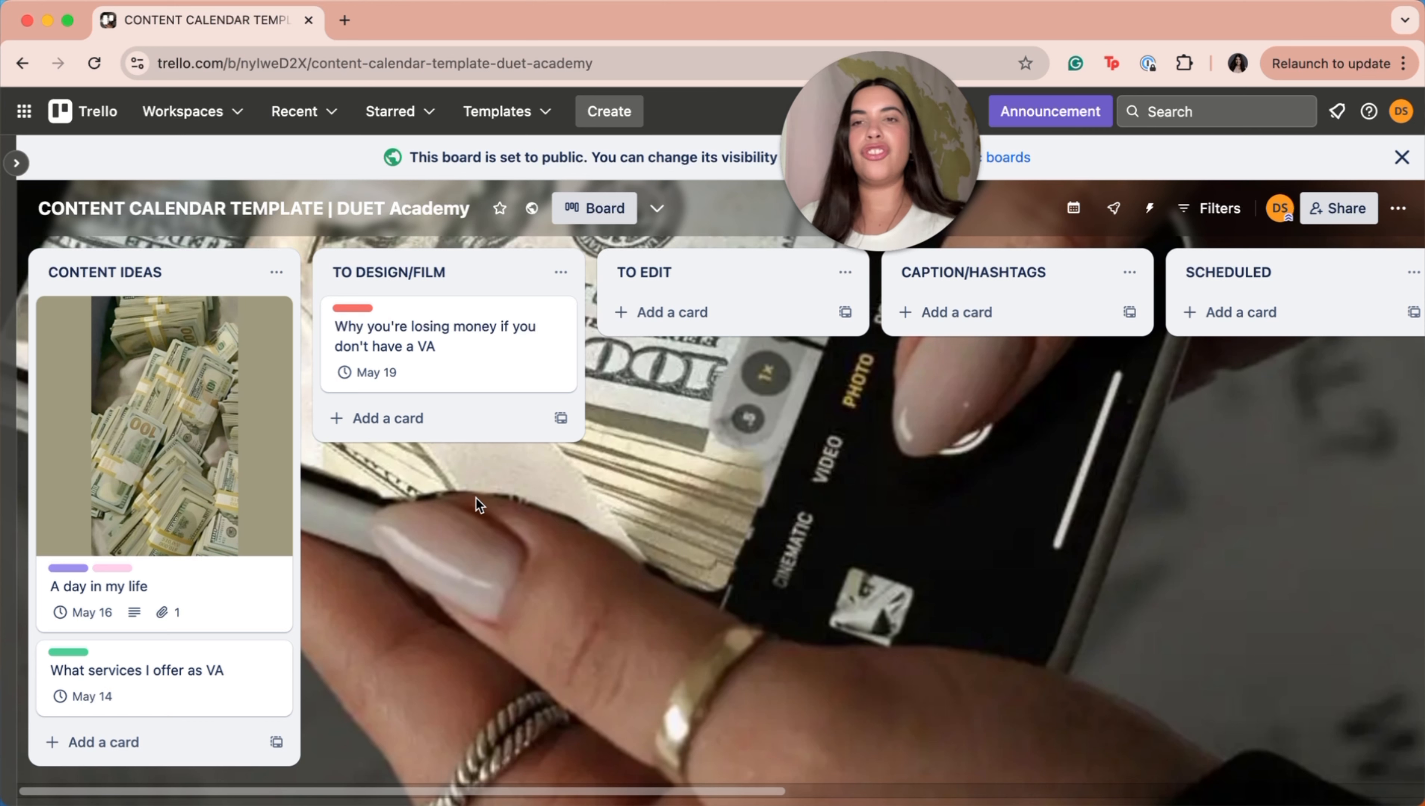
left_click(362, 308)
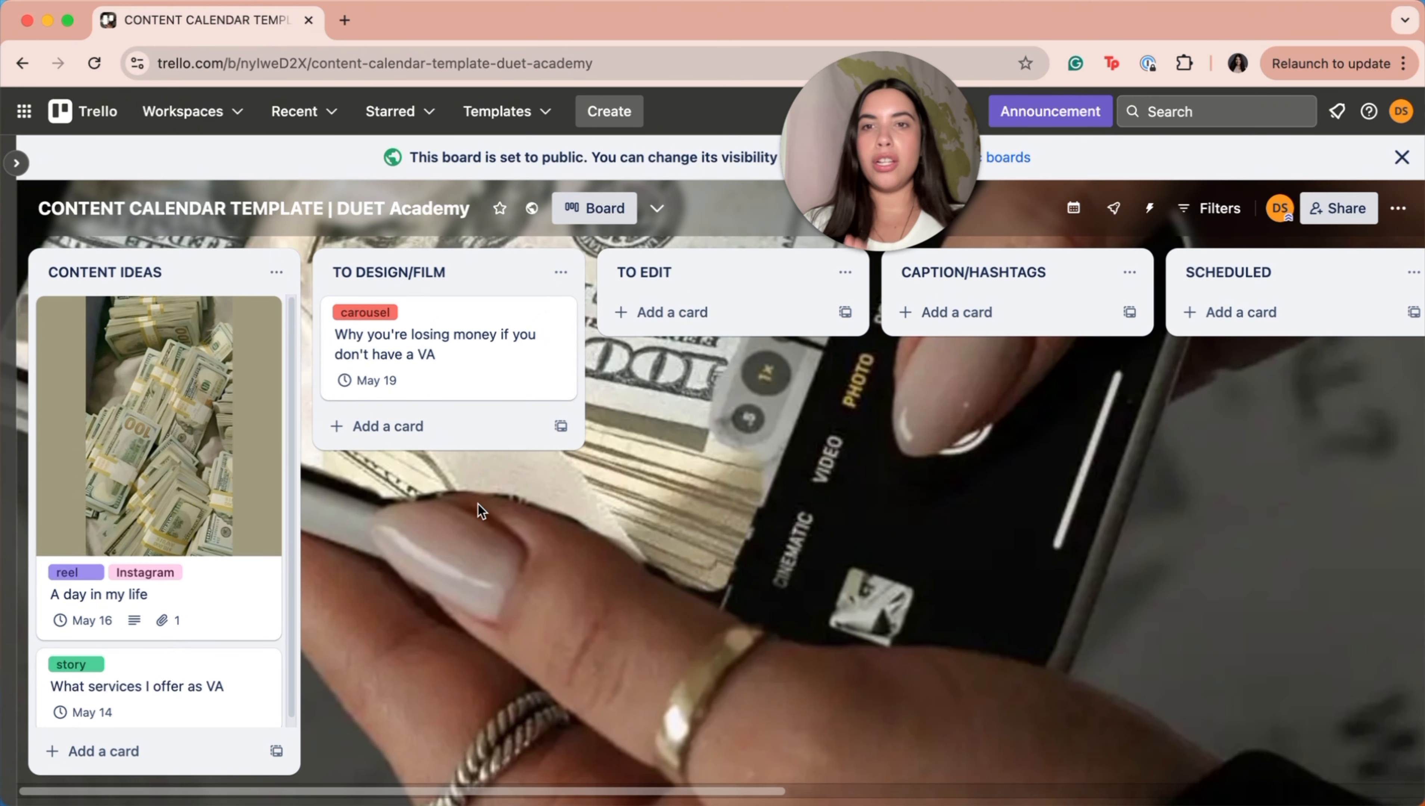
Step: Add a checklist titled "Reel Checklist" to the "Why you're losing money if you don't have a VA" card
left_click(474, 347)
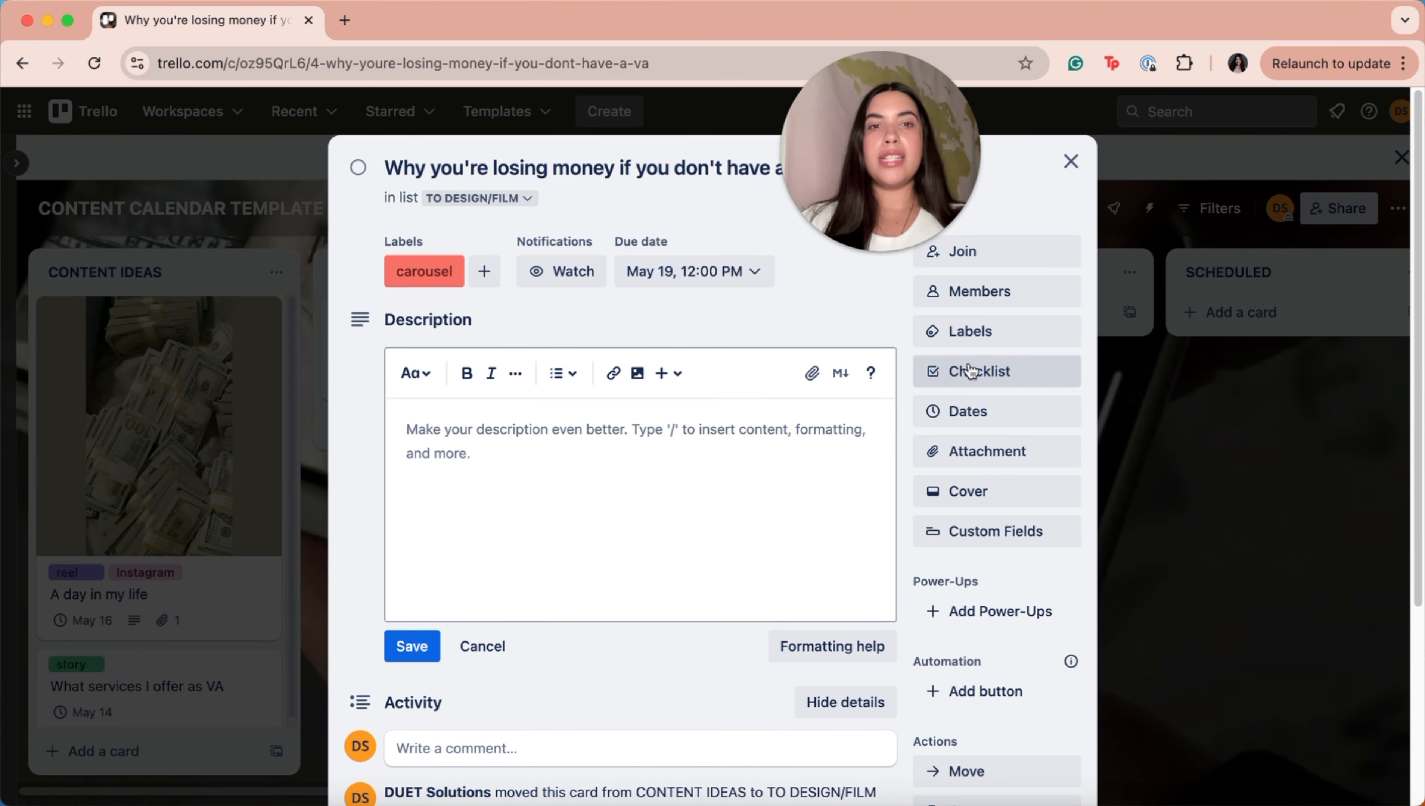
left_click(1008, 367)
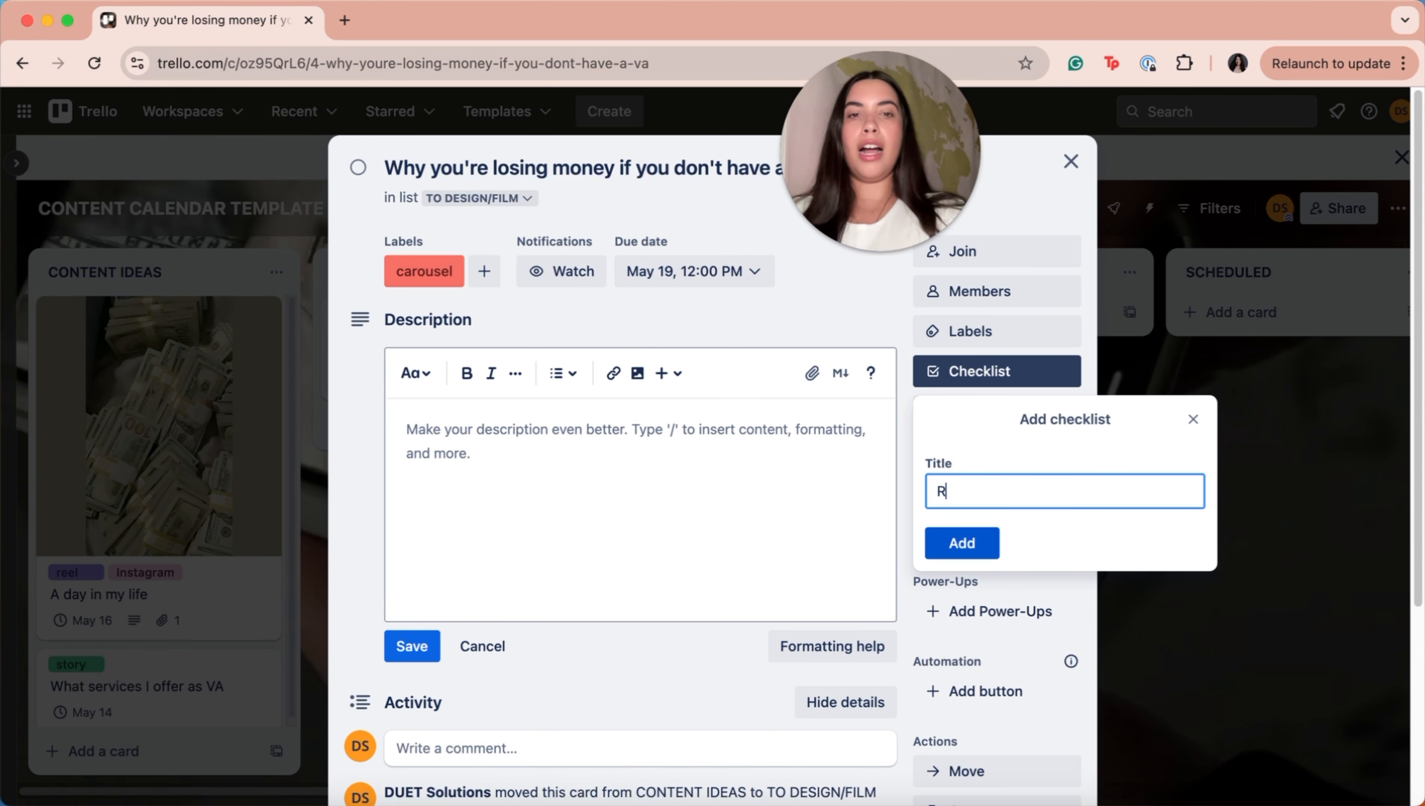
type("Reel Checklist")
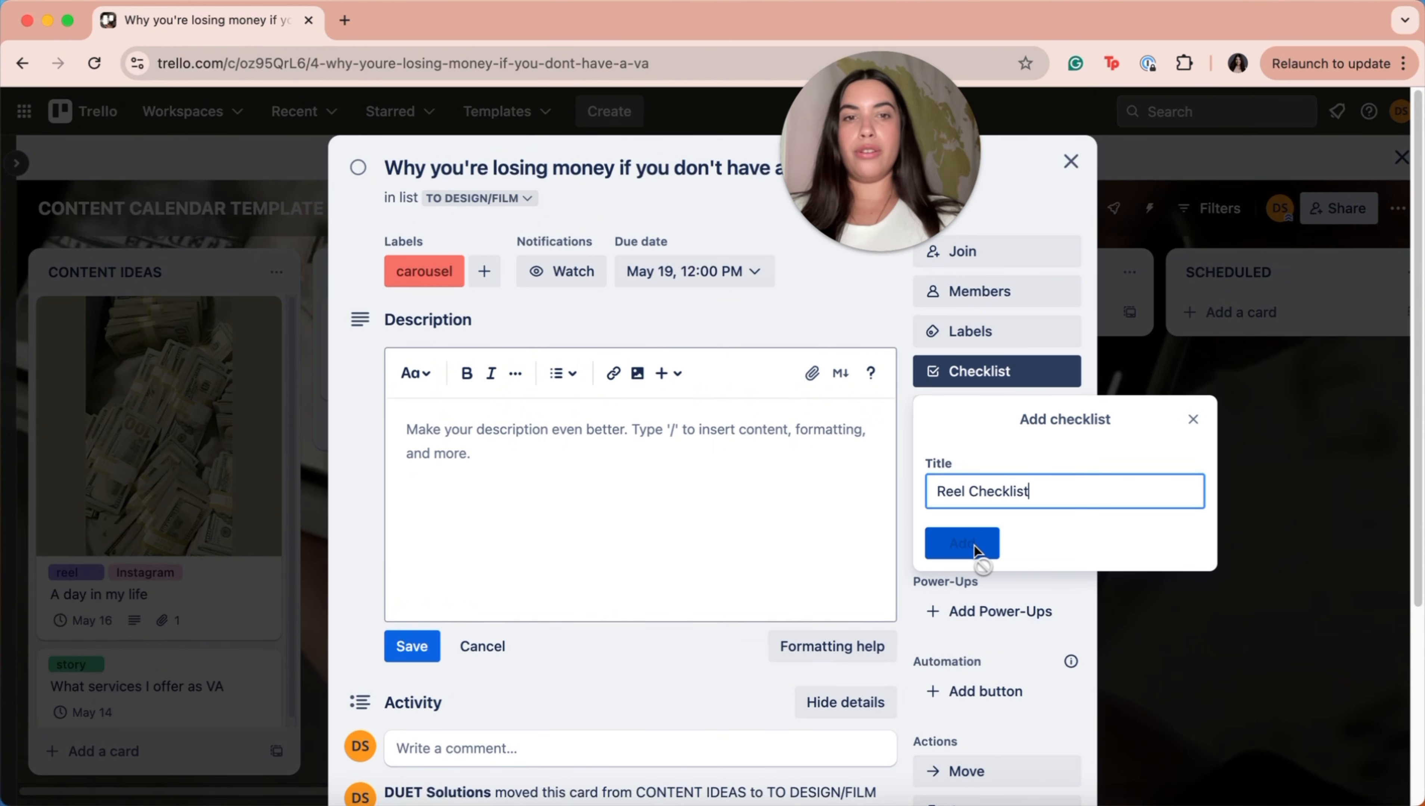
left_click(975, 546)
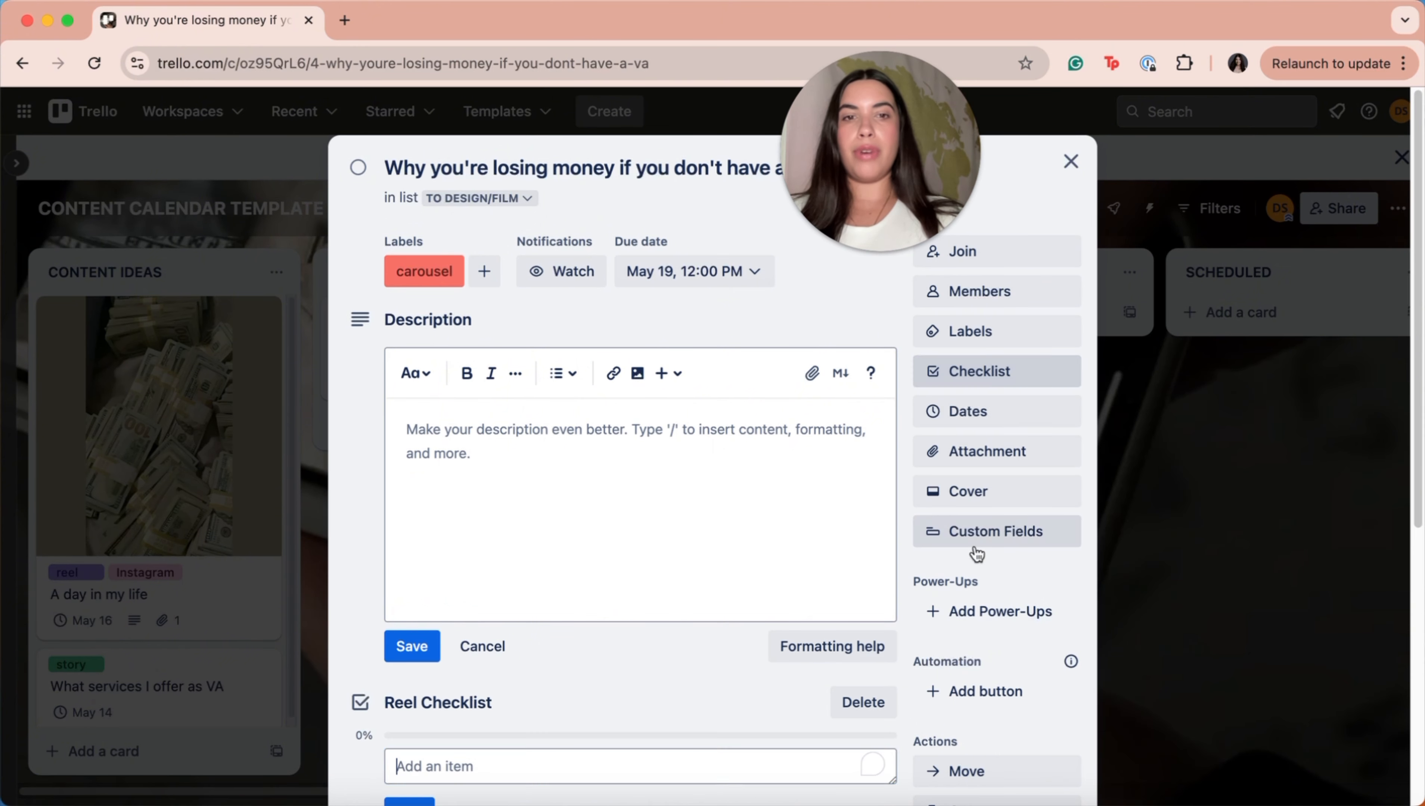
Step: Add the items "Brainstorm idea", "Film content", "Edit" and "Create cover" to the card's Reel Checklist
scroll(471, 644, "down", 4)
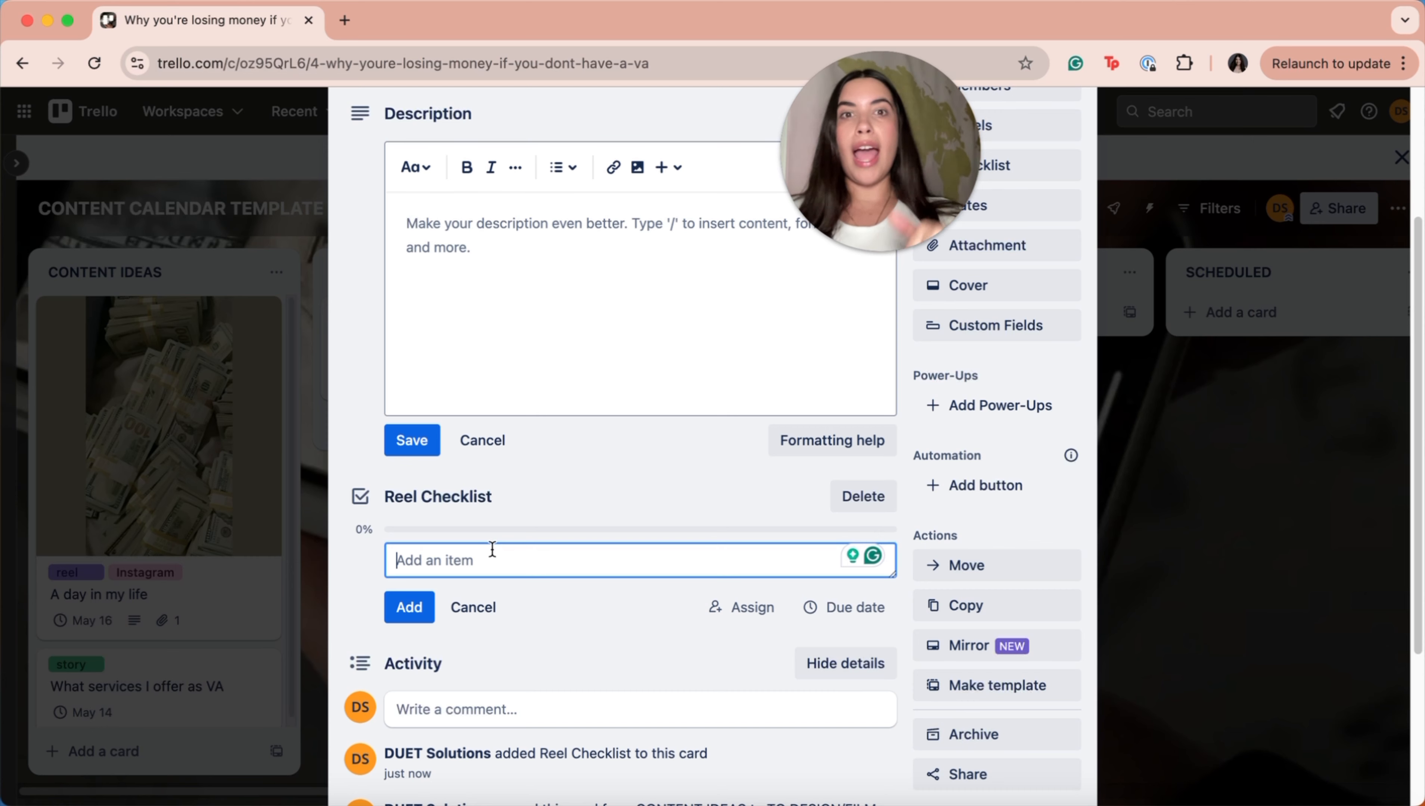
scroll(521, 528, "down", 1)
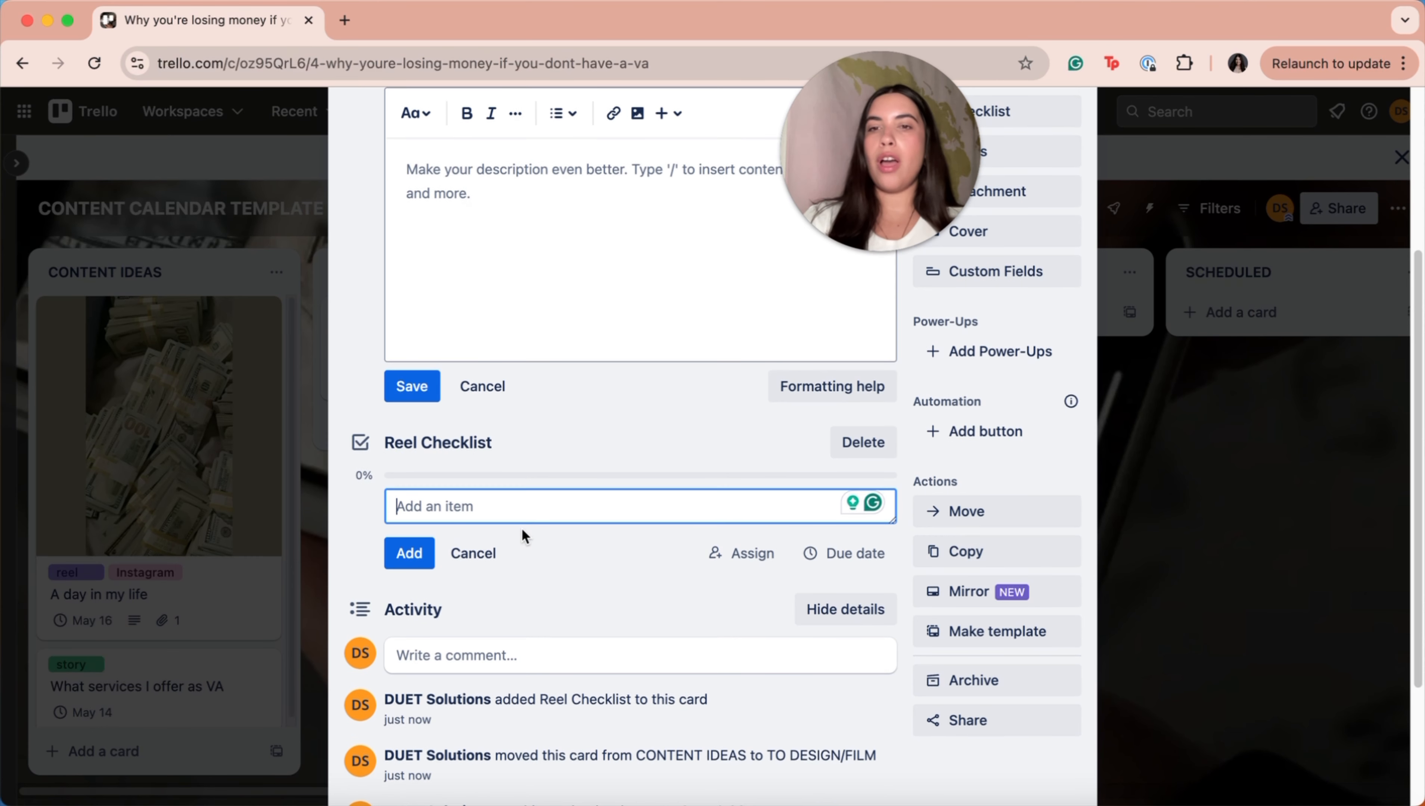
type("Brain")
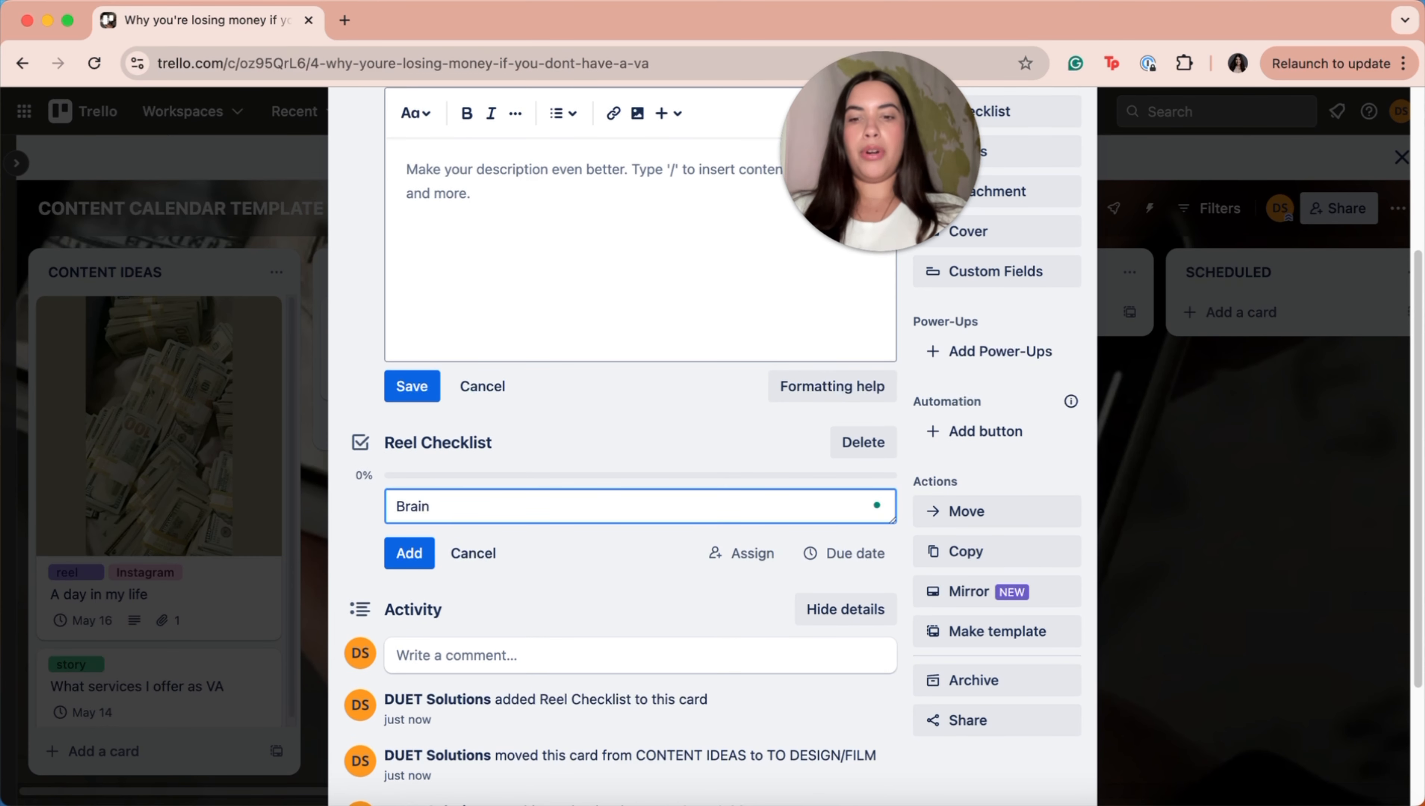
type("storm ide")
type("a")
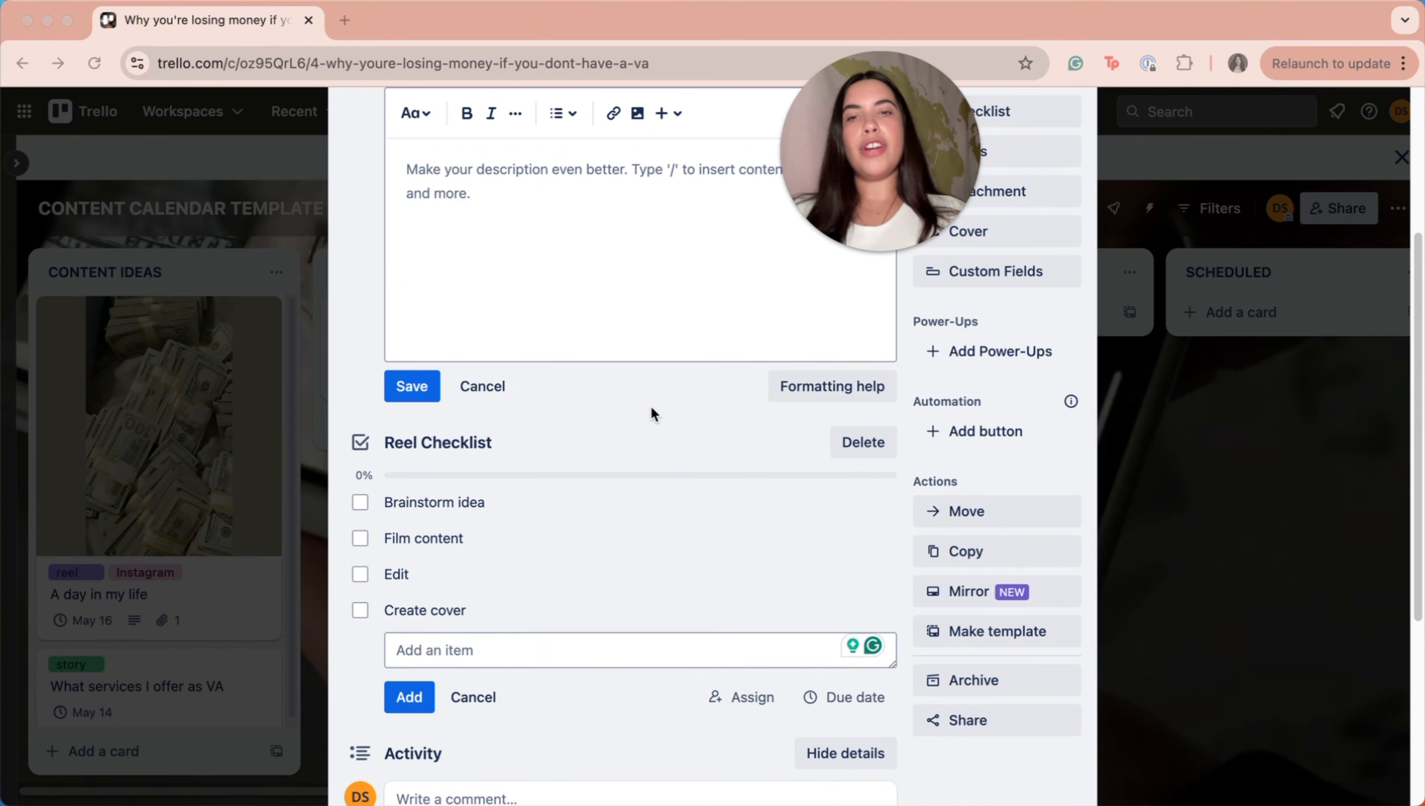
left_click(650, 407)
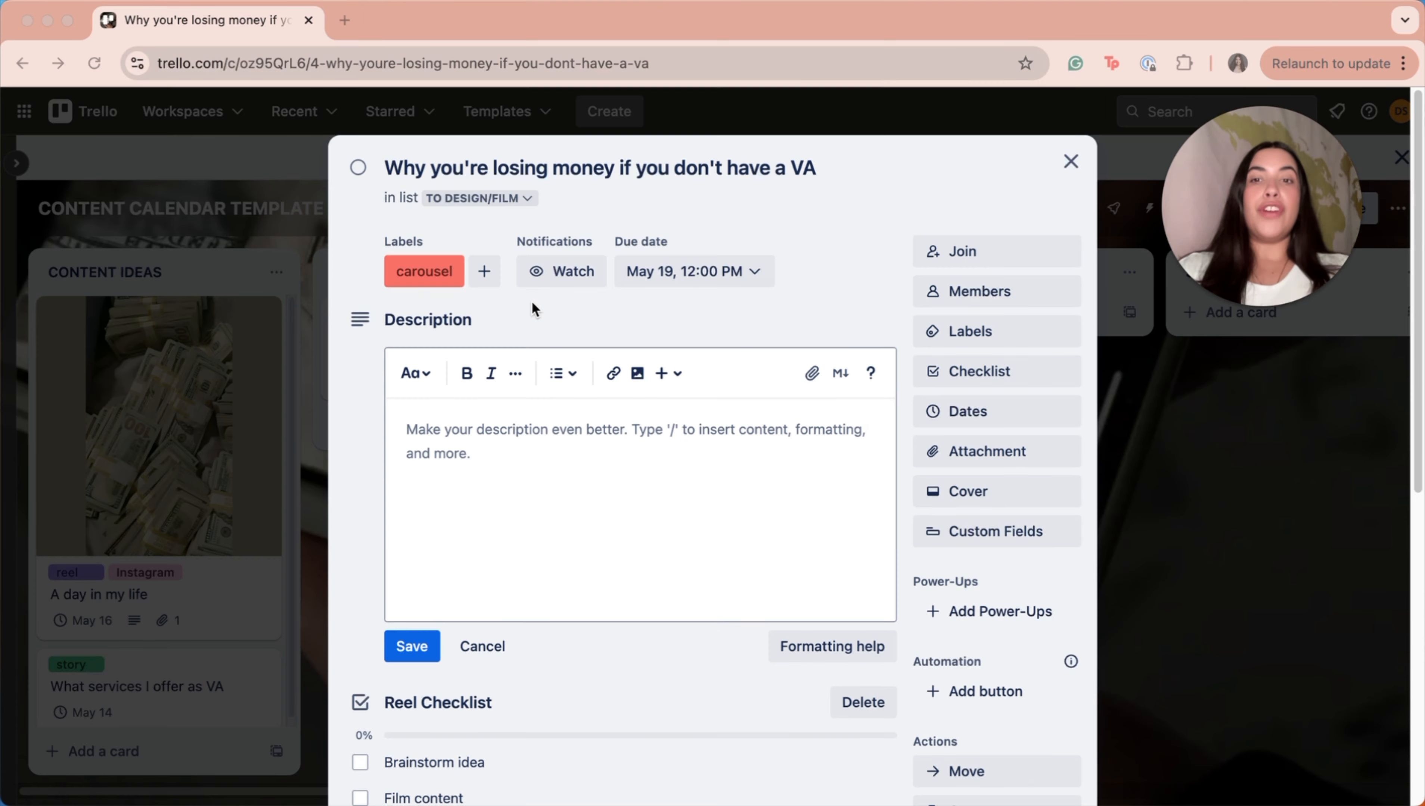
Step: Mark "Brainstorm idea" as complete in the Reel Checklist and close the card
scroll(479, 525, "down", 3)
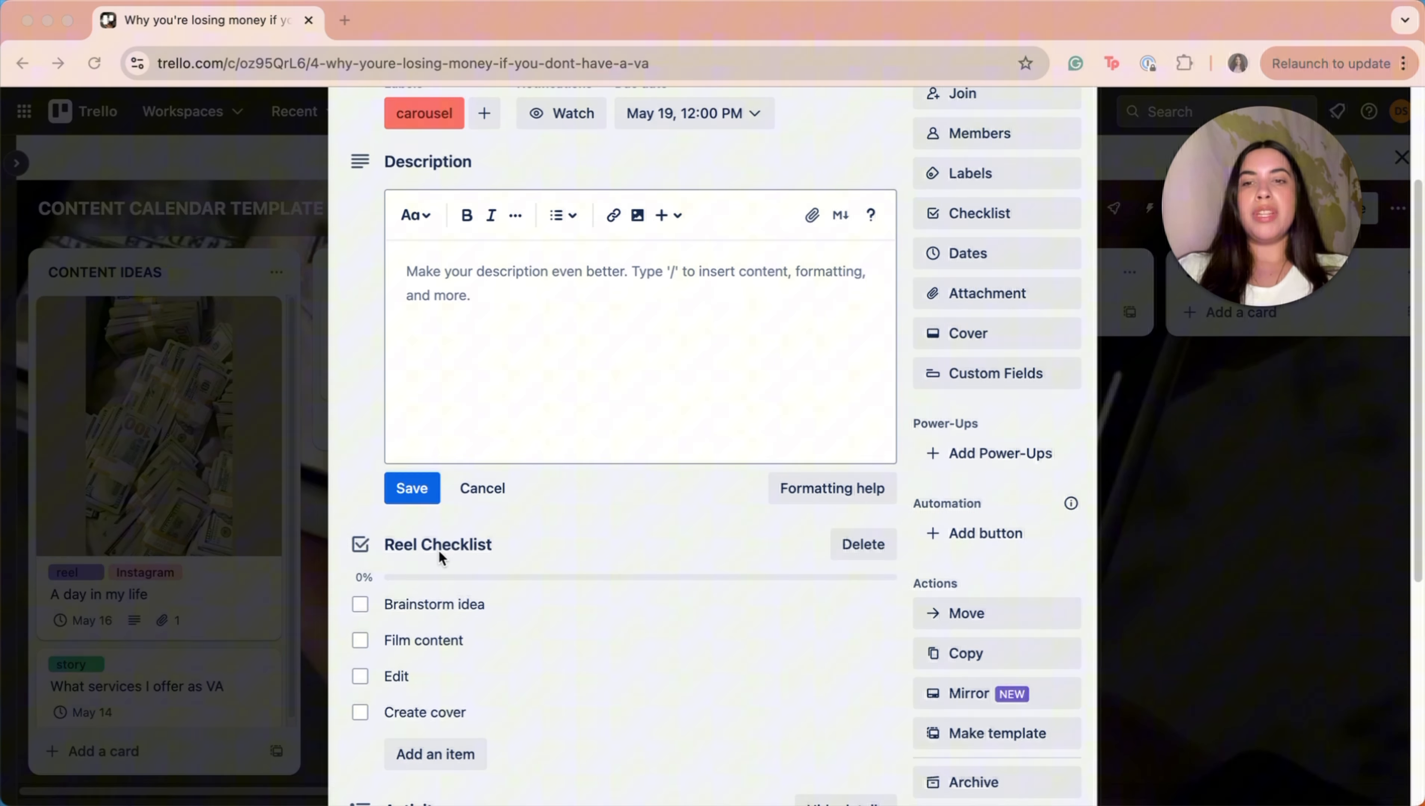
left_click(361, 604)
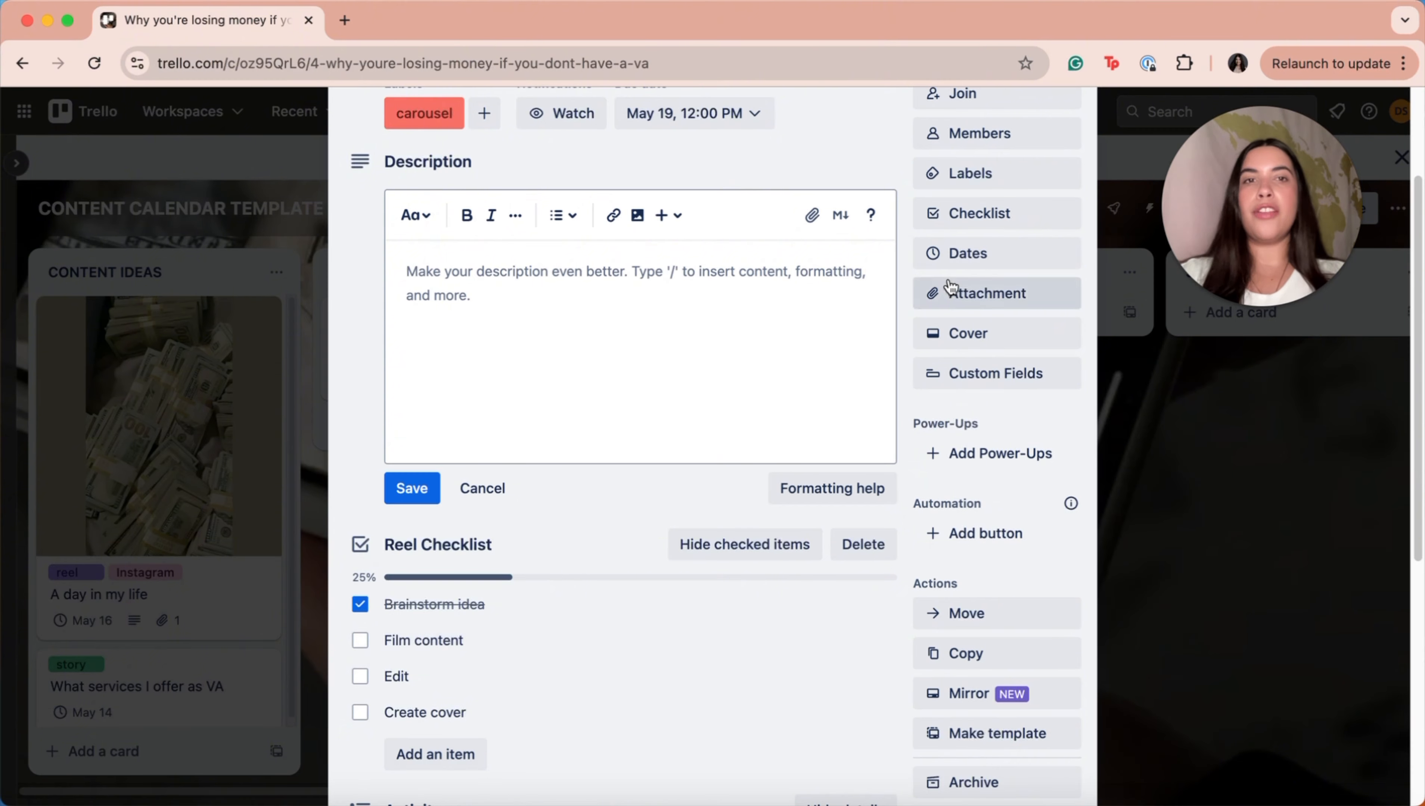
scroll(1039, 238, "up", 3)
left_click(1070, 162)
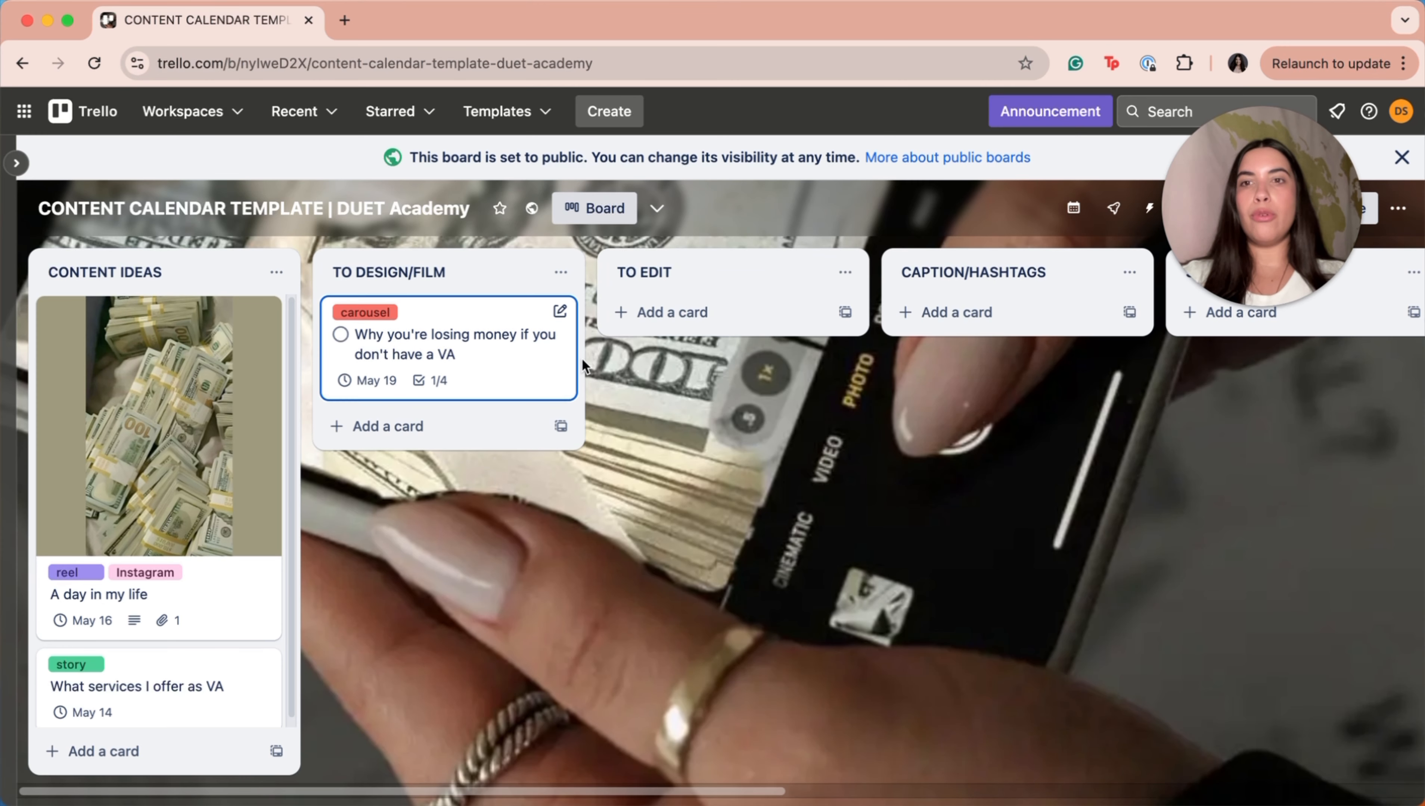
Step: Mark "Film content" as complete on the "Why you're losing money if you don't have a VA" card and move the card to the TO EDIT list
left_click(510, 371)
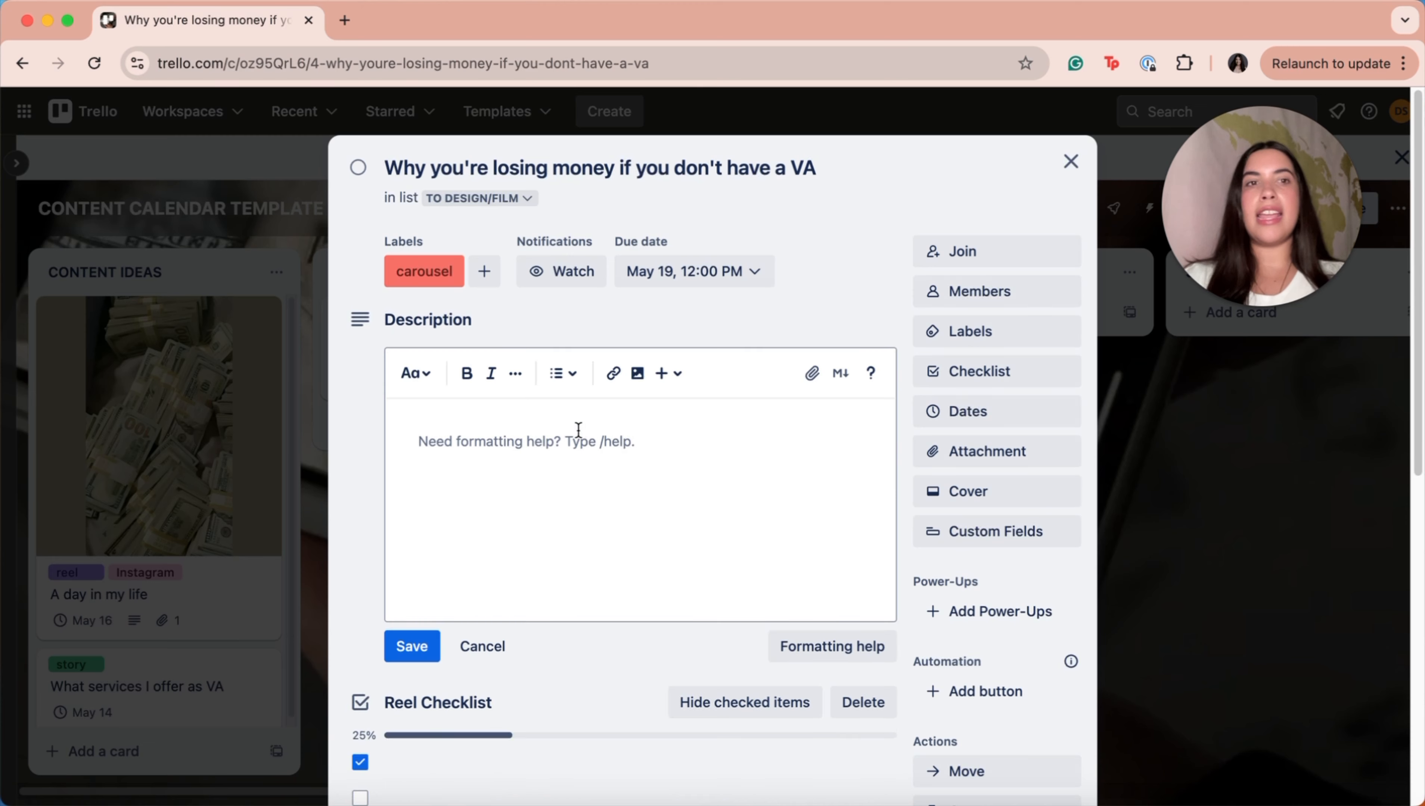
scroll(516, 486, "down", 2)
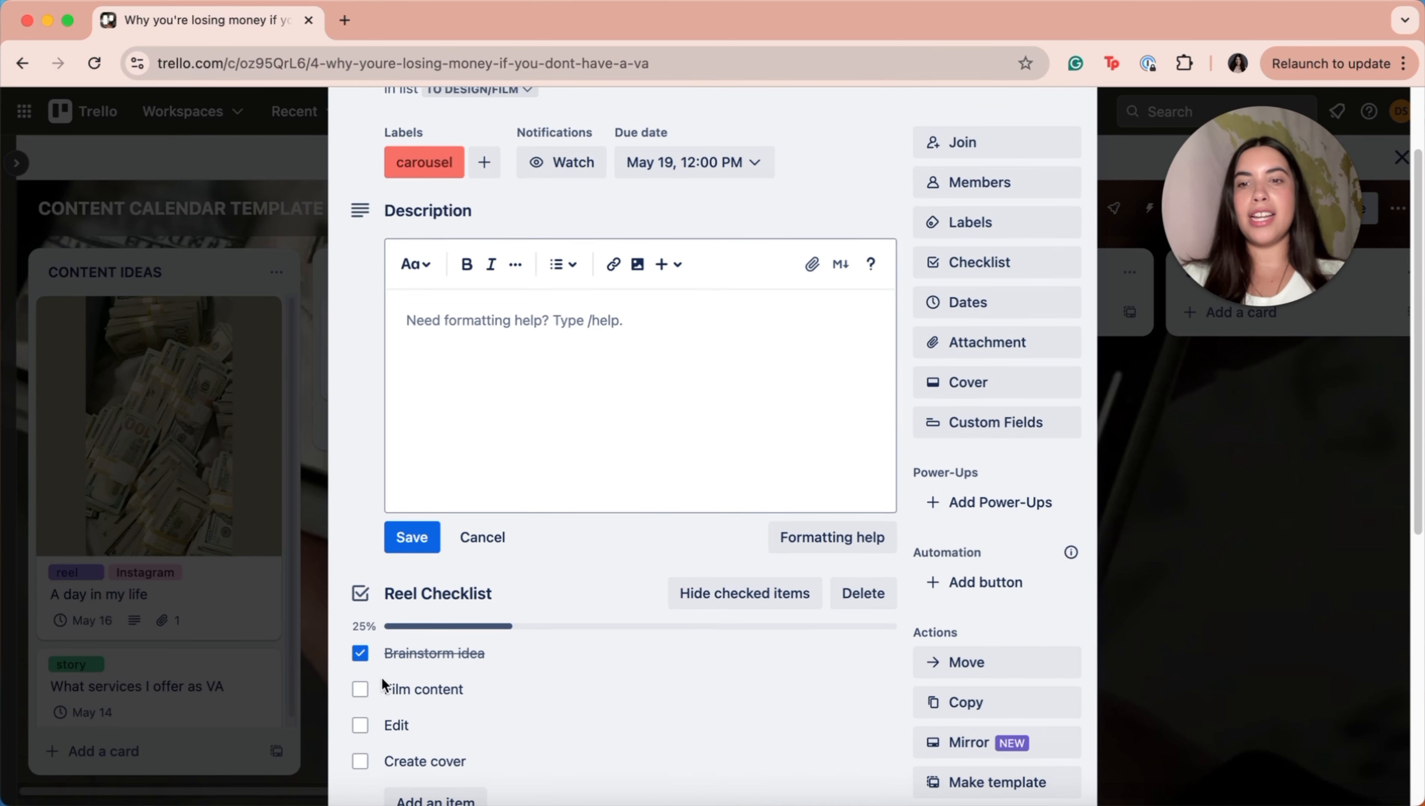
scroll(797, 282, "up", 2)
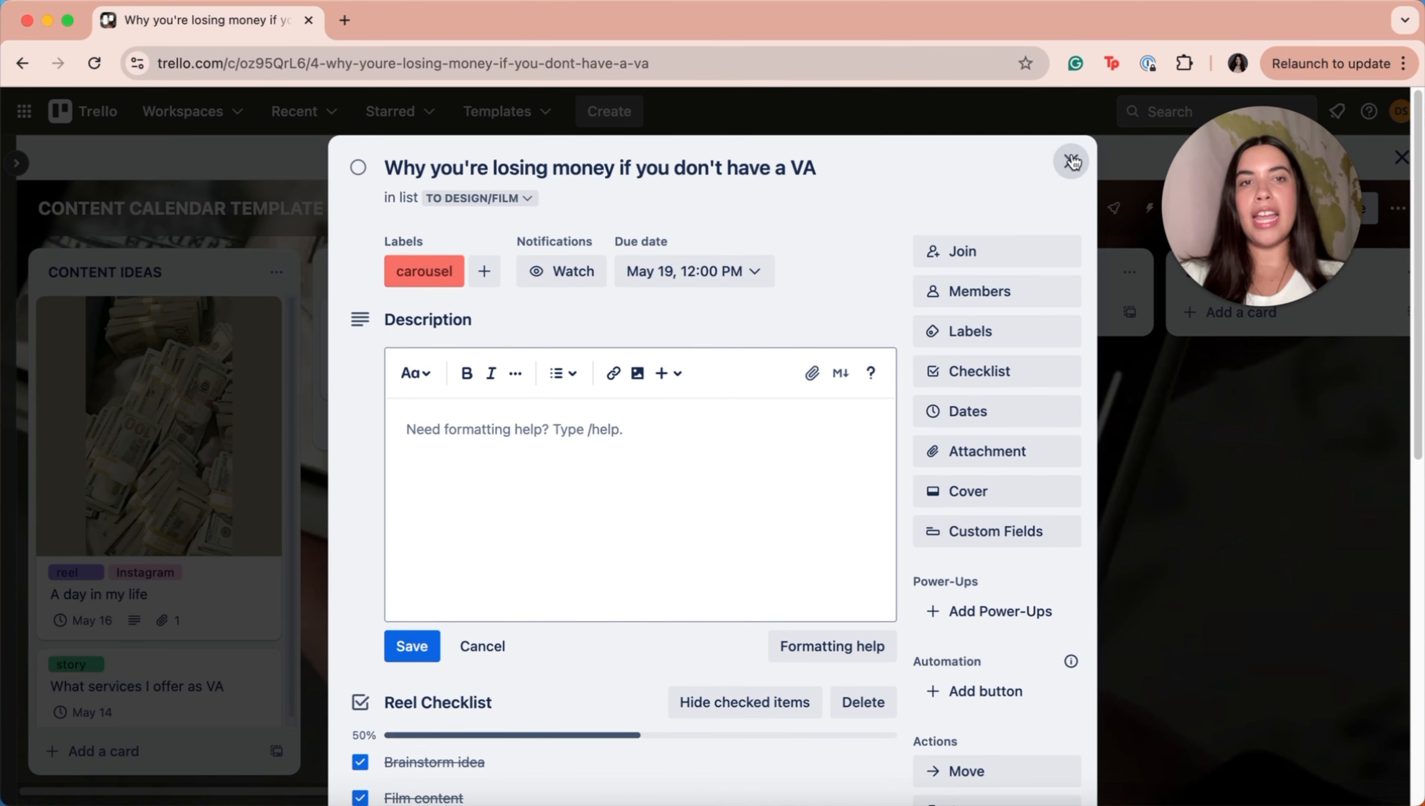
left_click(1072, 155)
left_click_drag(454, 360, 716, 359)
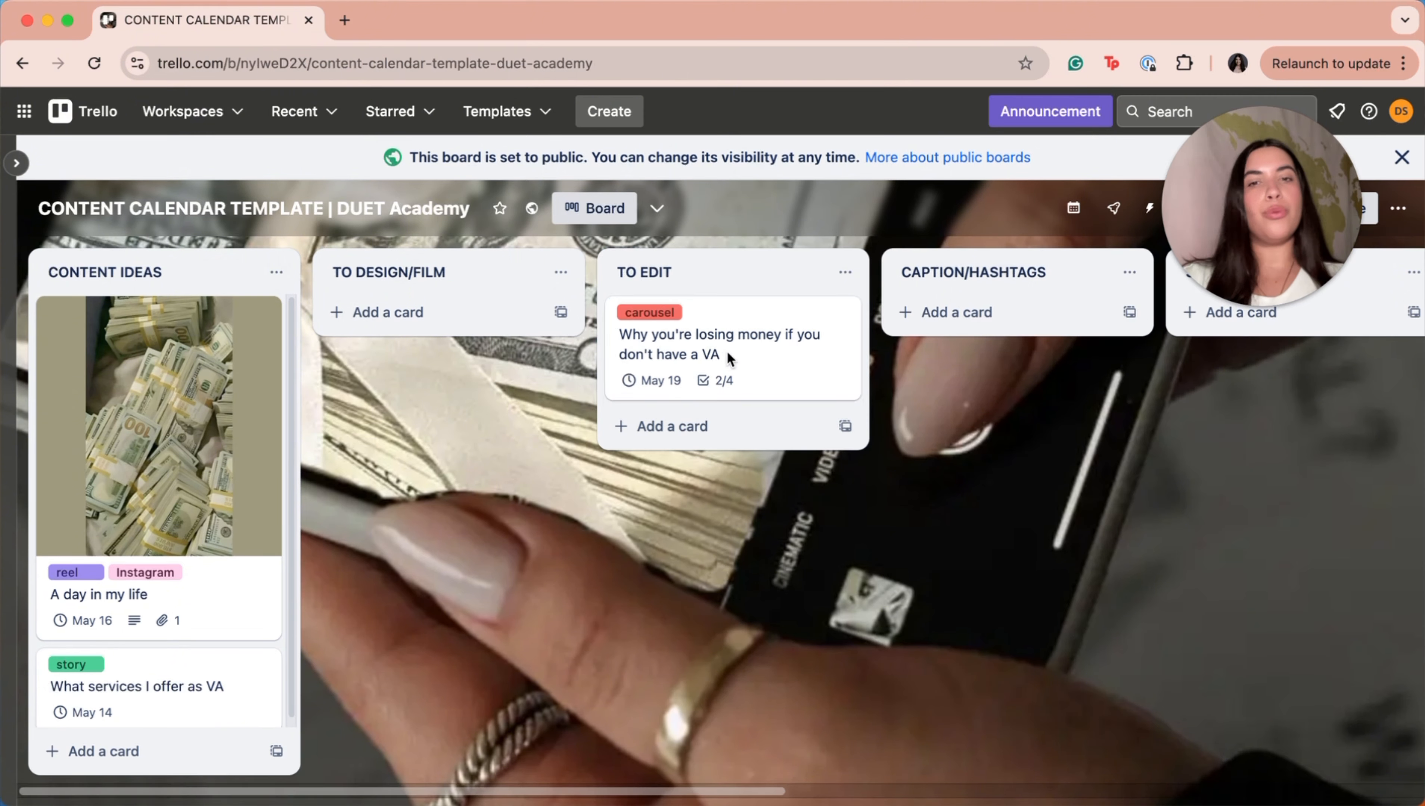
Step: Open the card in the TO EDIT list, review its Reel Checklist progress, and close the card
left_click(834, 361)
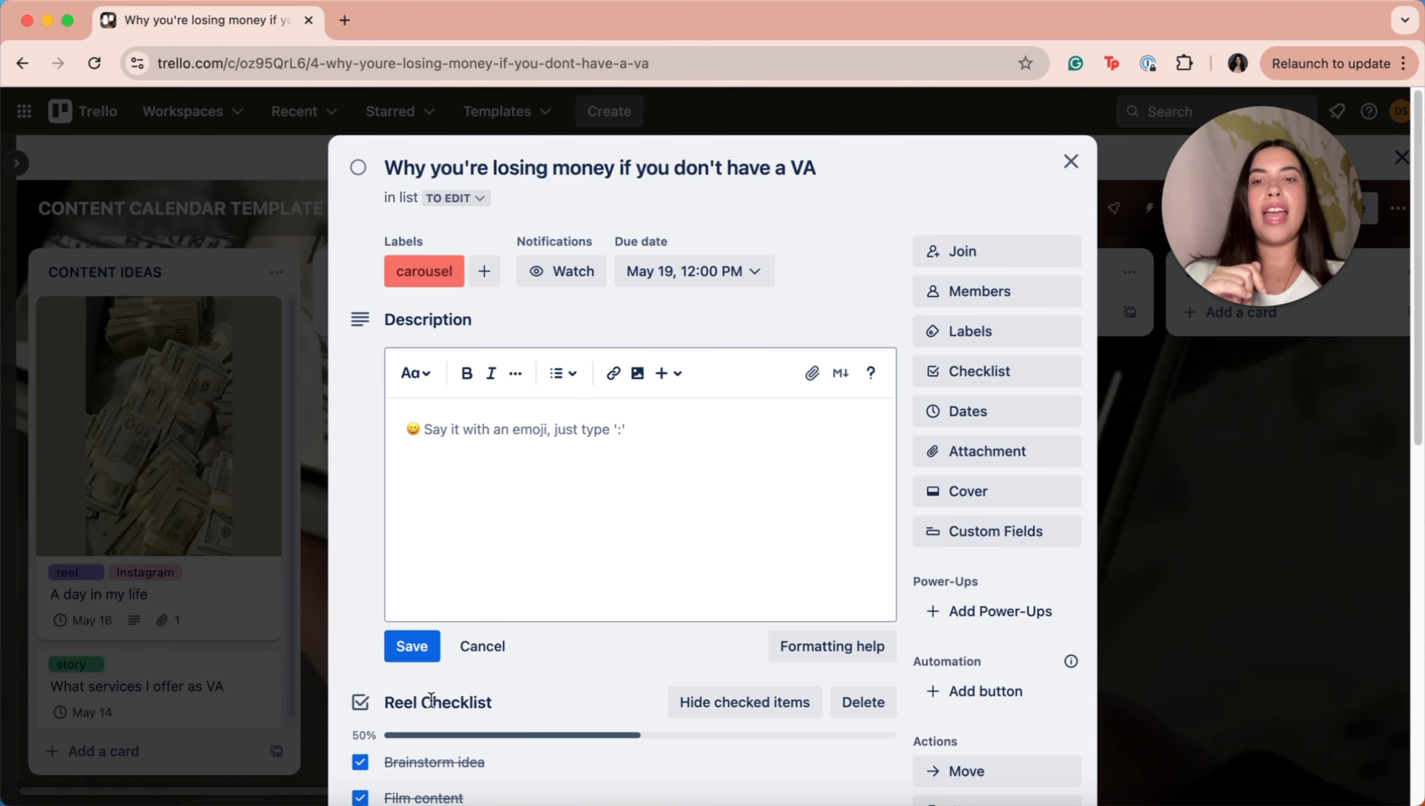
scroll(514, 650, "down", 2)
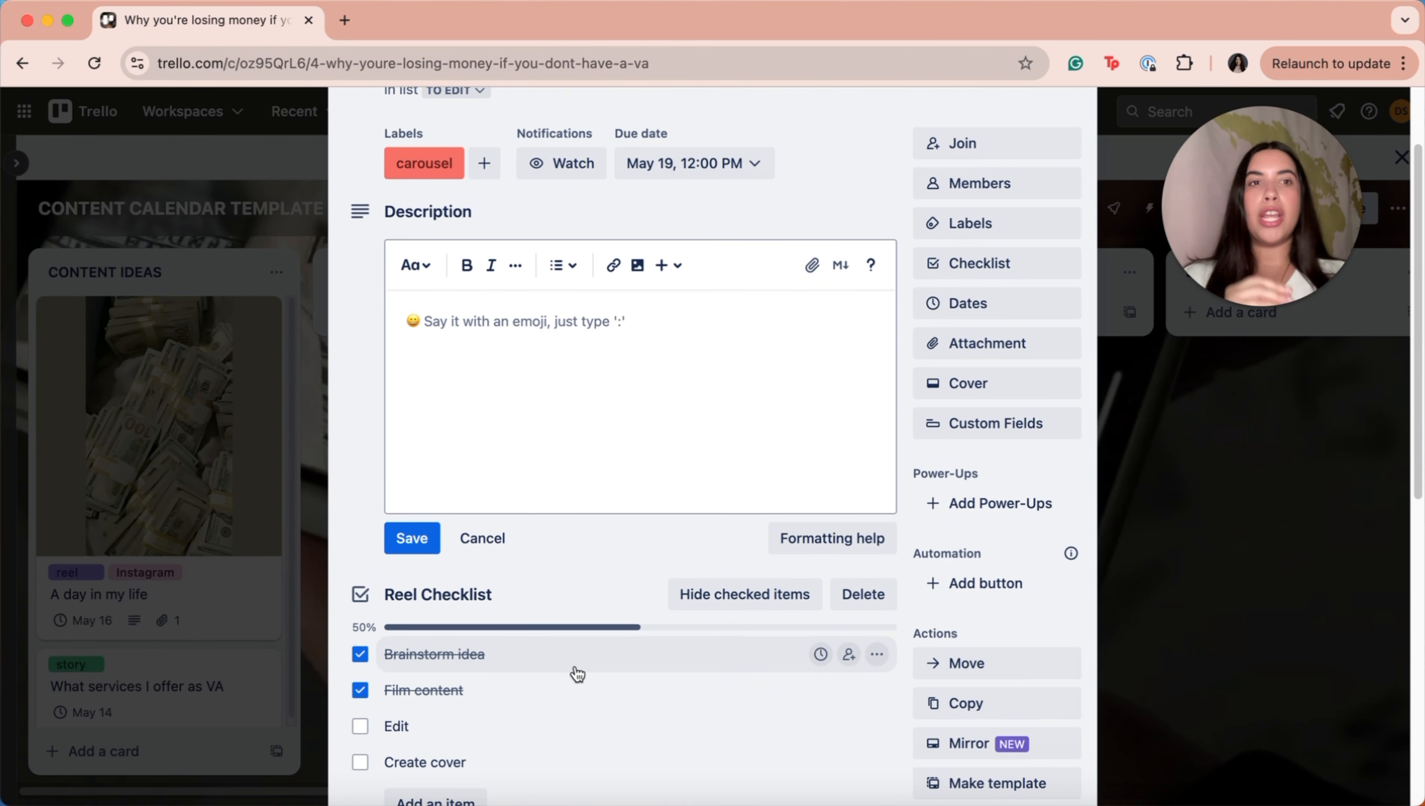
scroll(576, 673, "up", 3)
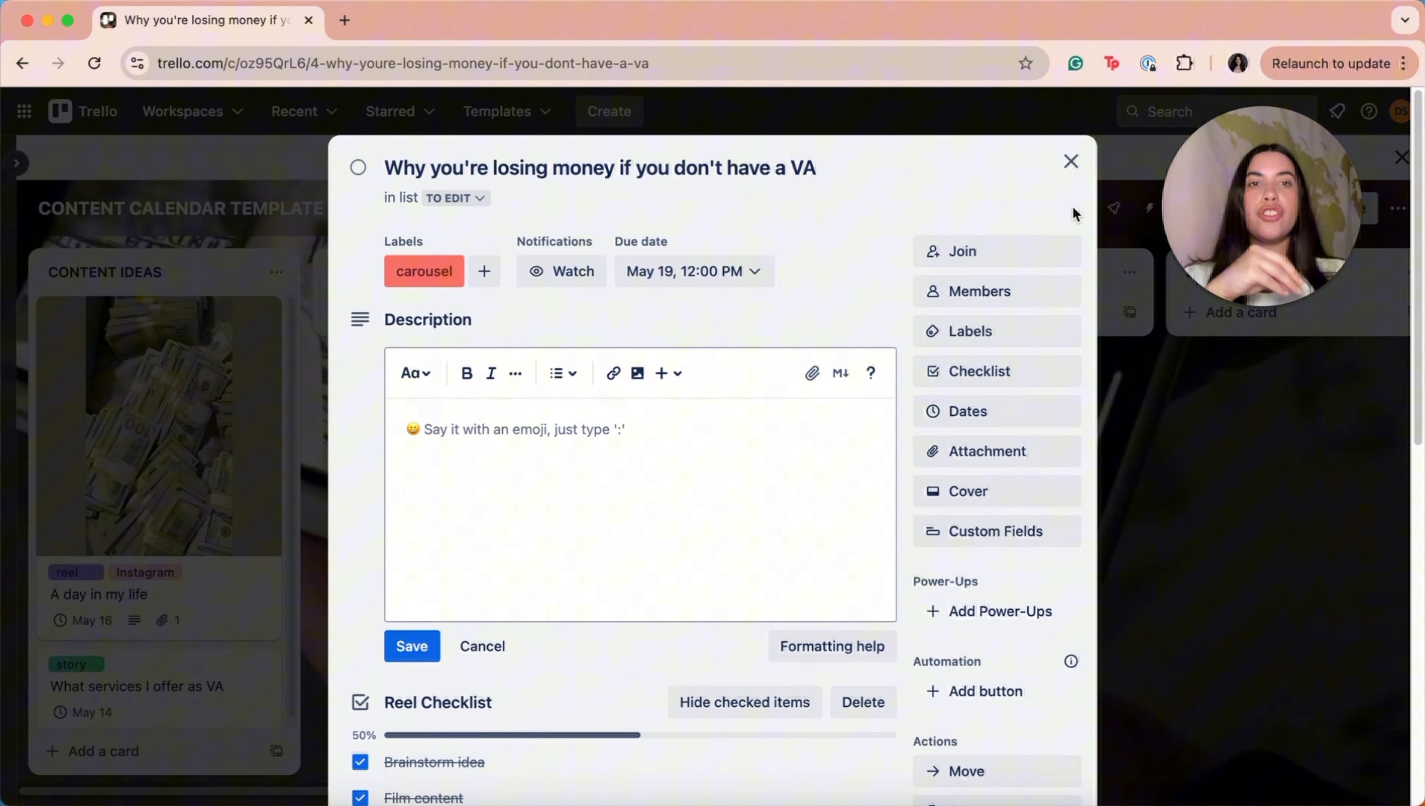
left_click(1070, 162)
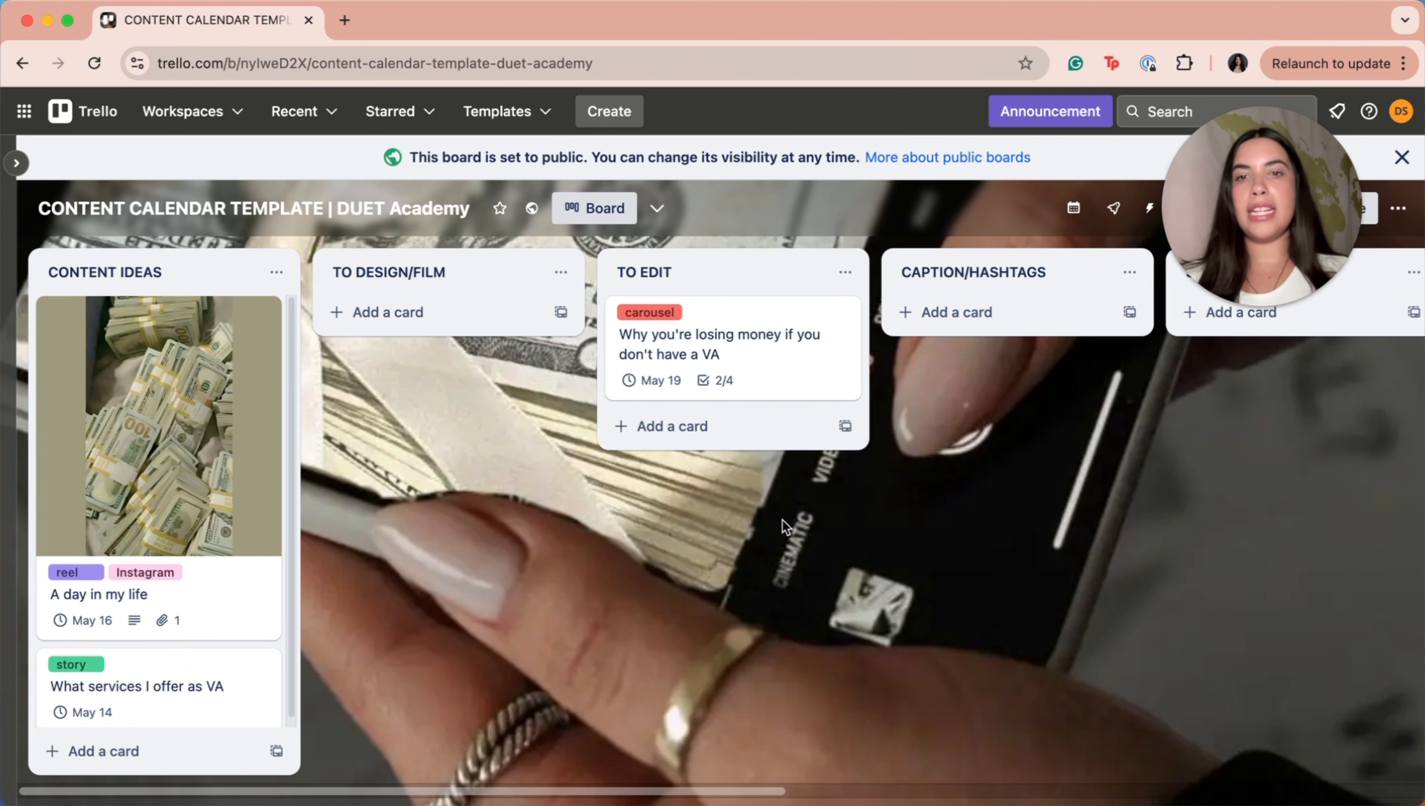
Step: Reopen the TO EDIT card, examine its activity history below the checklist, and close the card
left_click(785, 391)
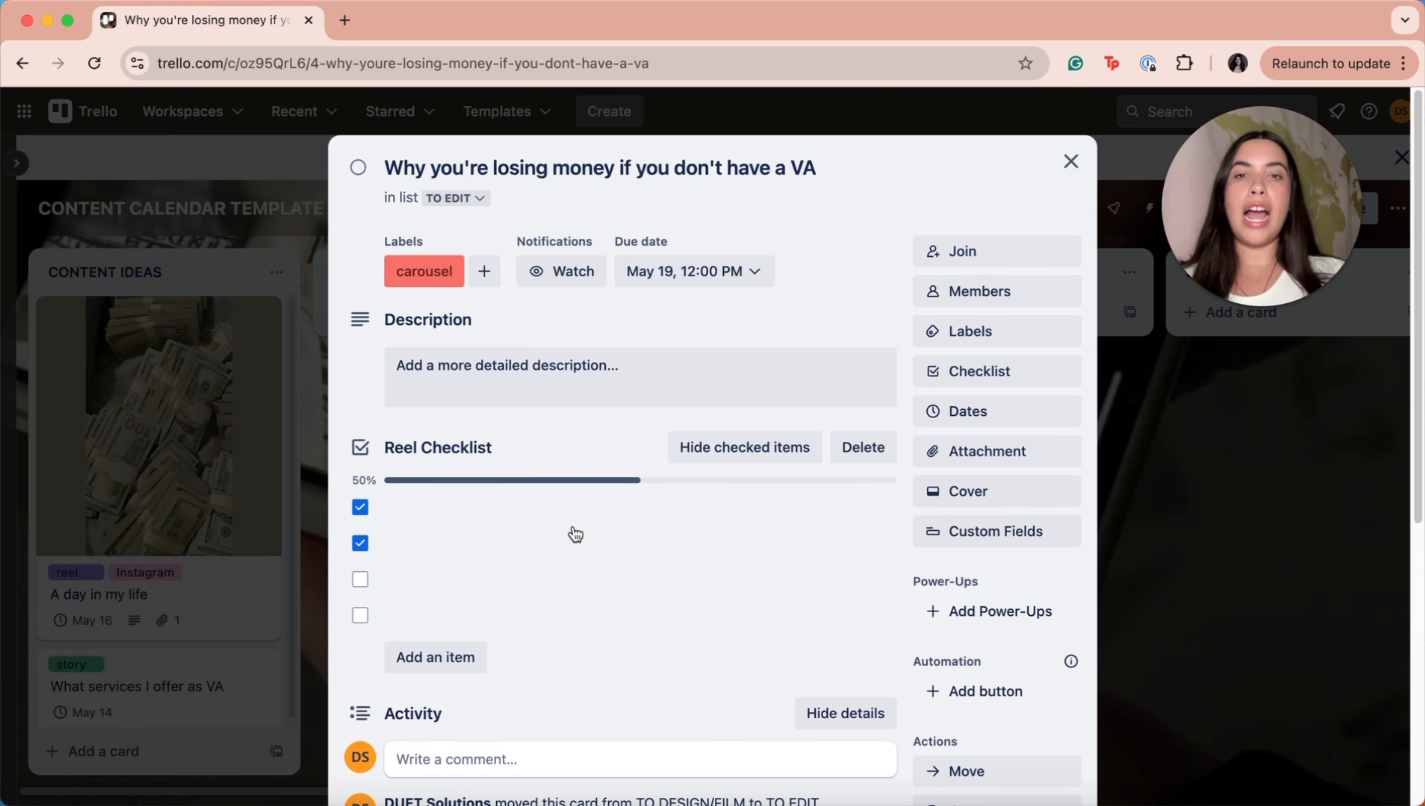
scroll(572, 525, "down", 8)
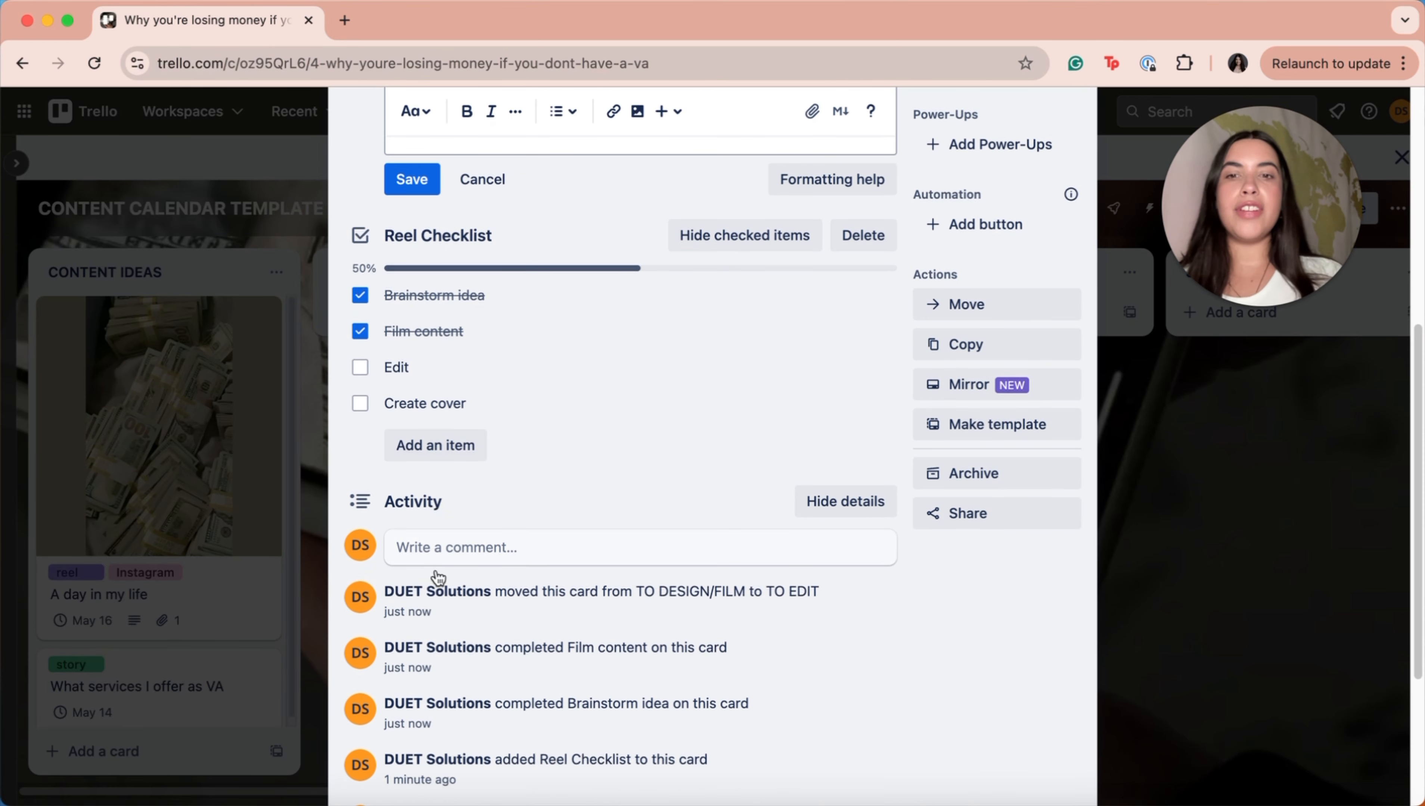
scroll(452, 576, "down", 5)
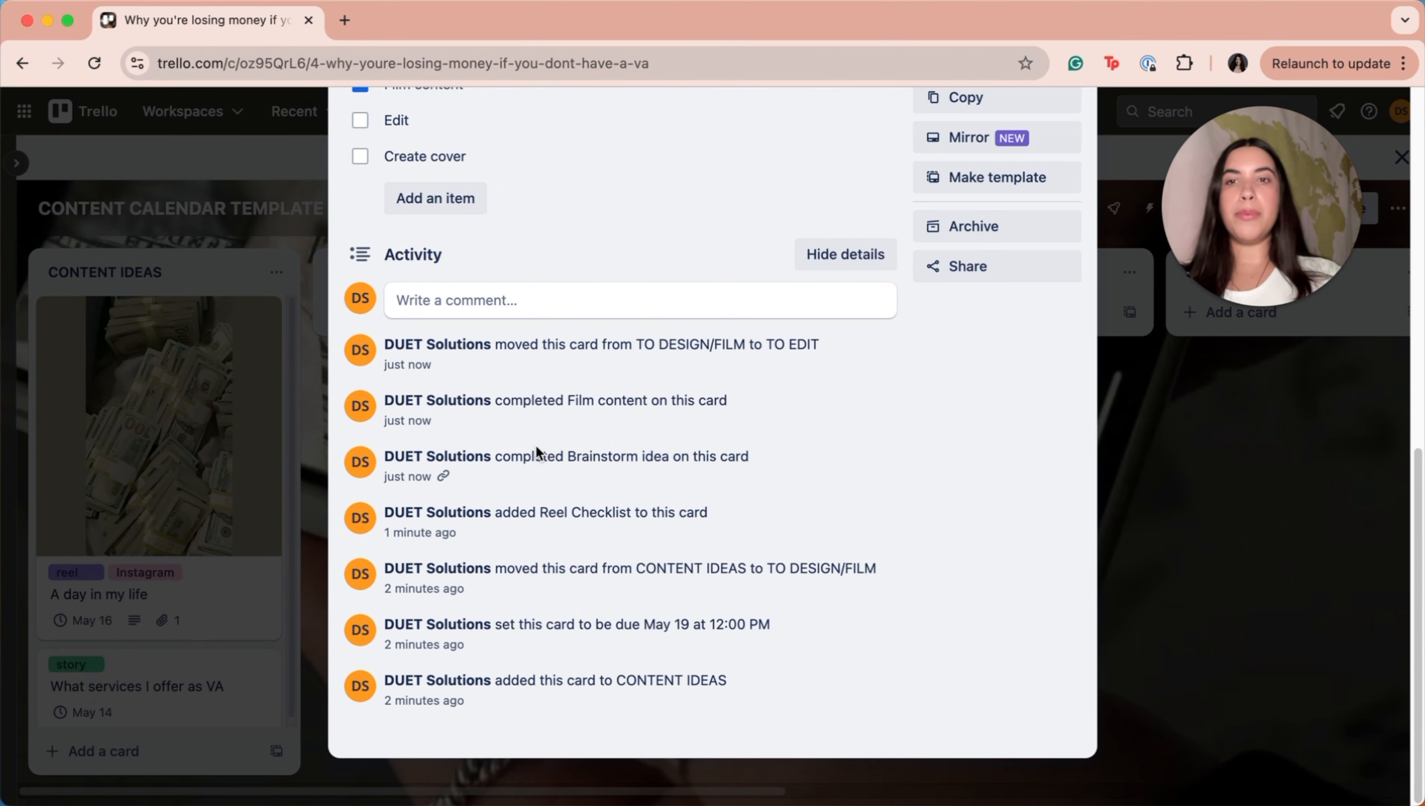
scroll(630, 458, "up", 14)
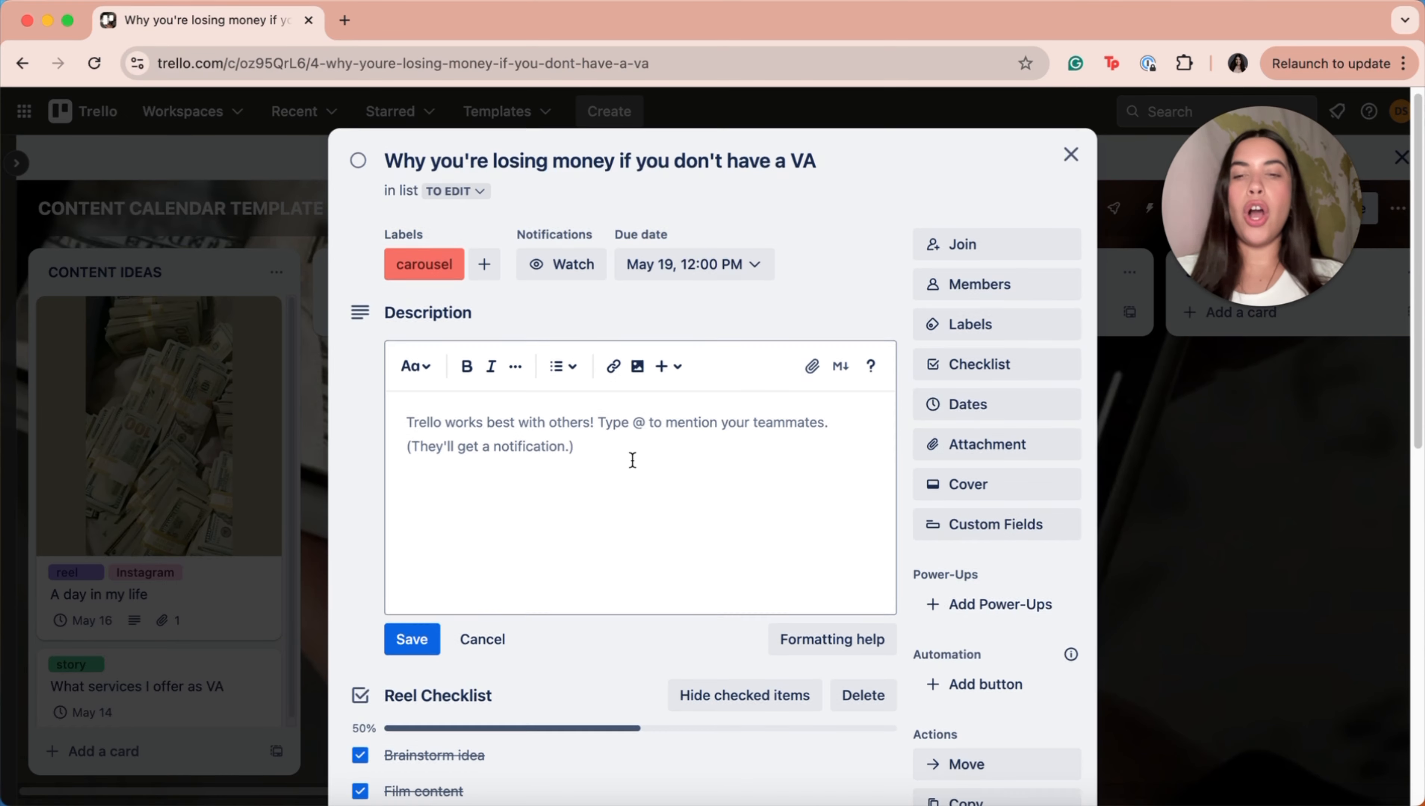
scroll(630, 460, "down", 10)
scroll(492, 404, "up", 10)
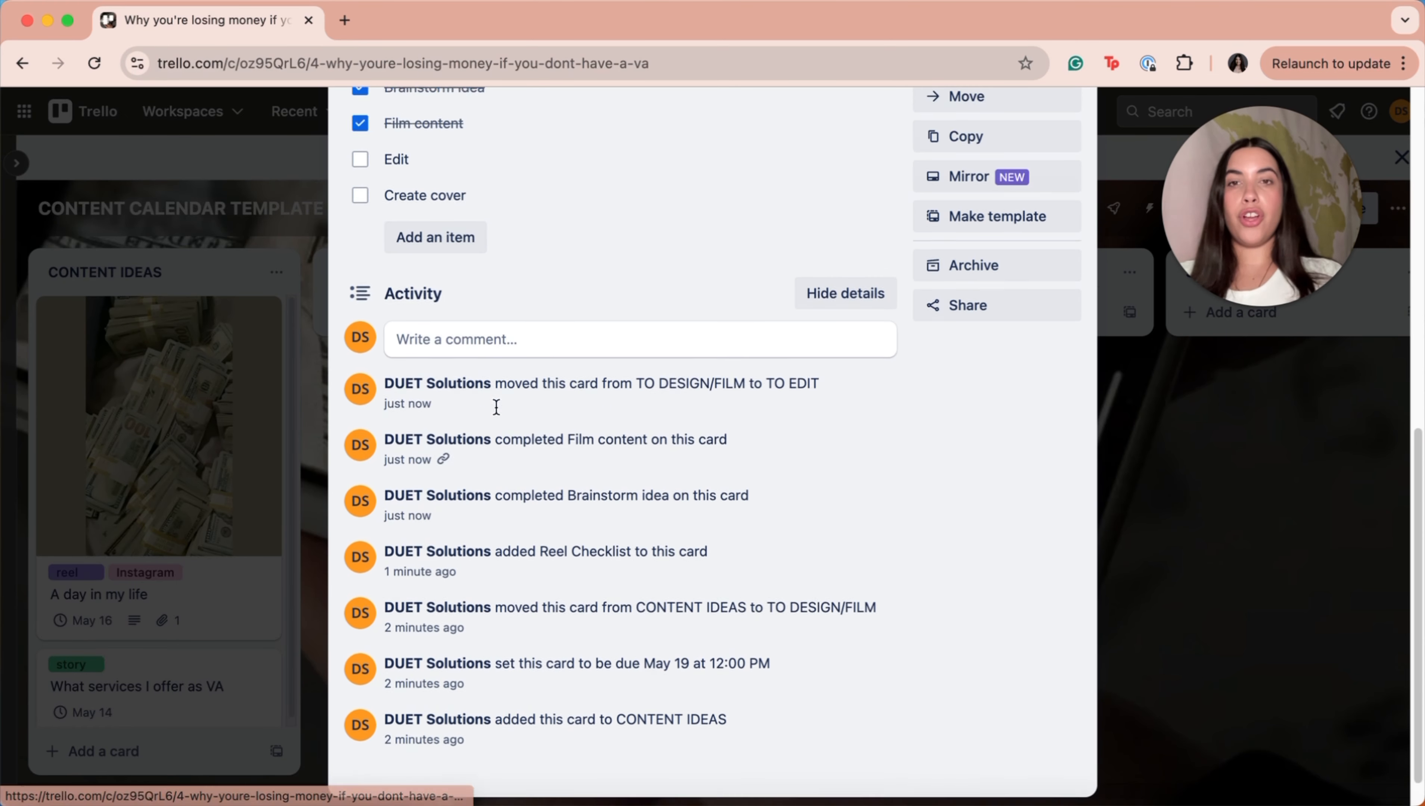
left_click(1072, 159)
Step: Open the content calendar board's activity log and look through the recorded actions
left_click_drag(1253, 209, 888, 561)
left_click(1397, 209)
scroll(1238, 561, "down", 1)
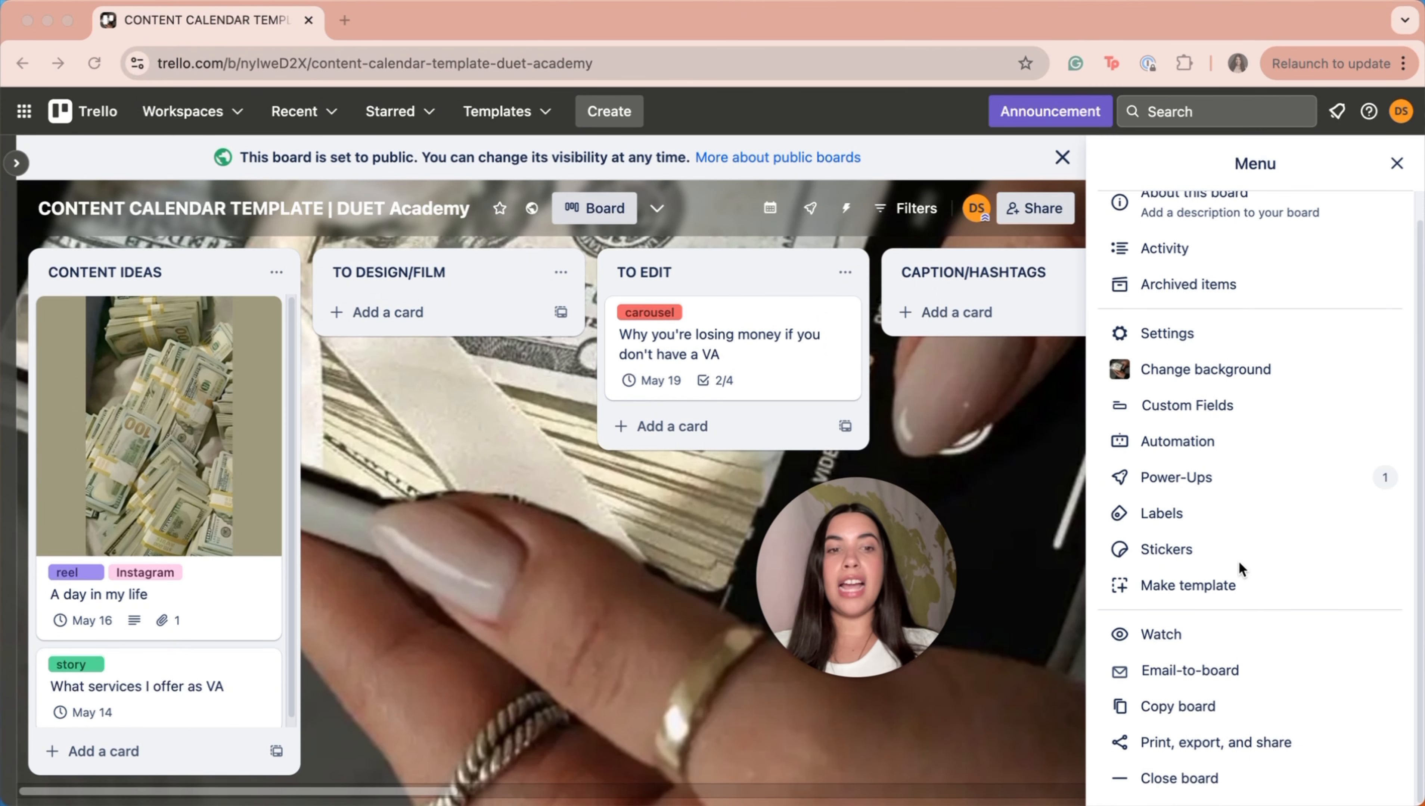
scroll(1238, 485, "up", 1)
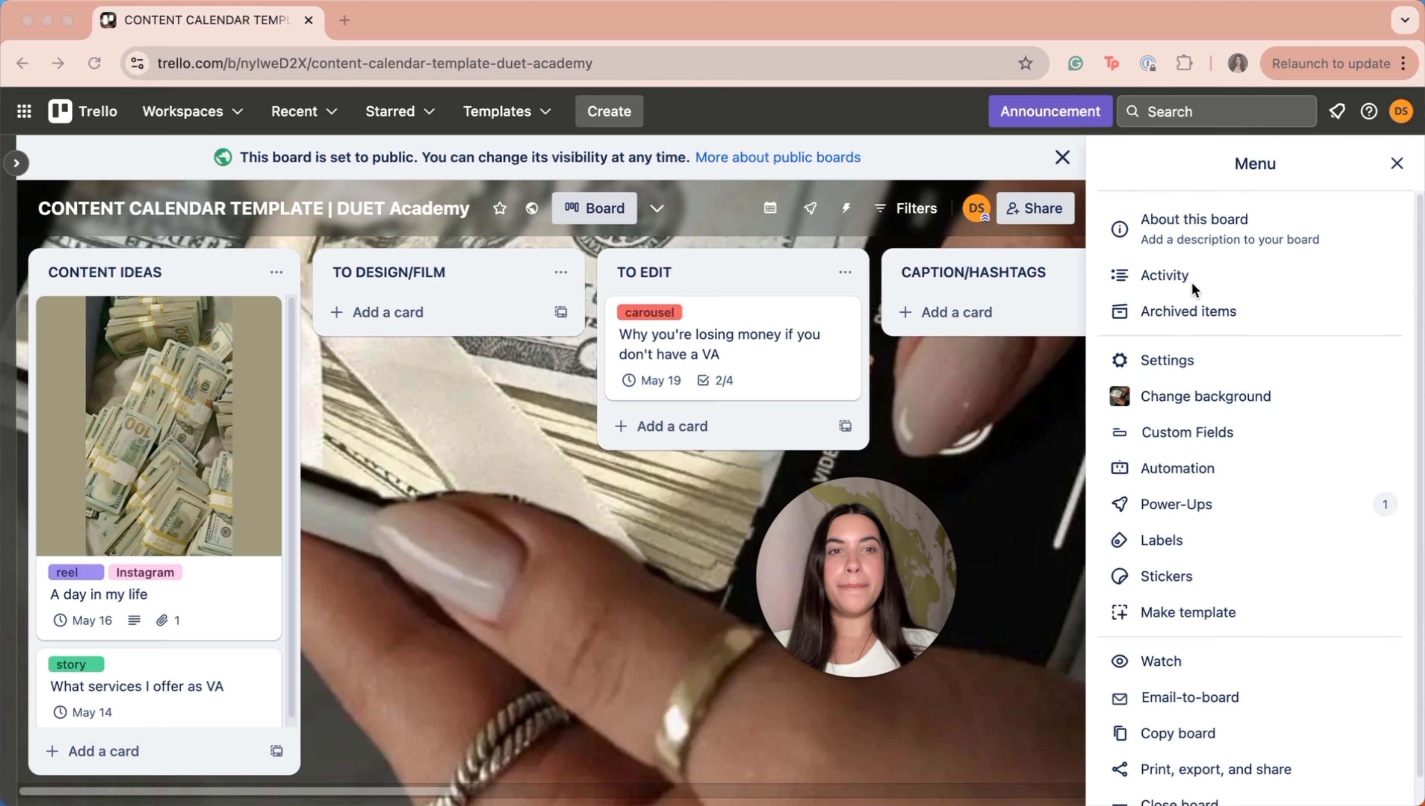
left_click(1165, 277)
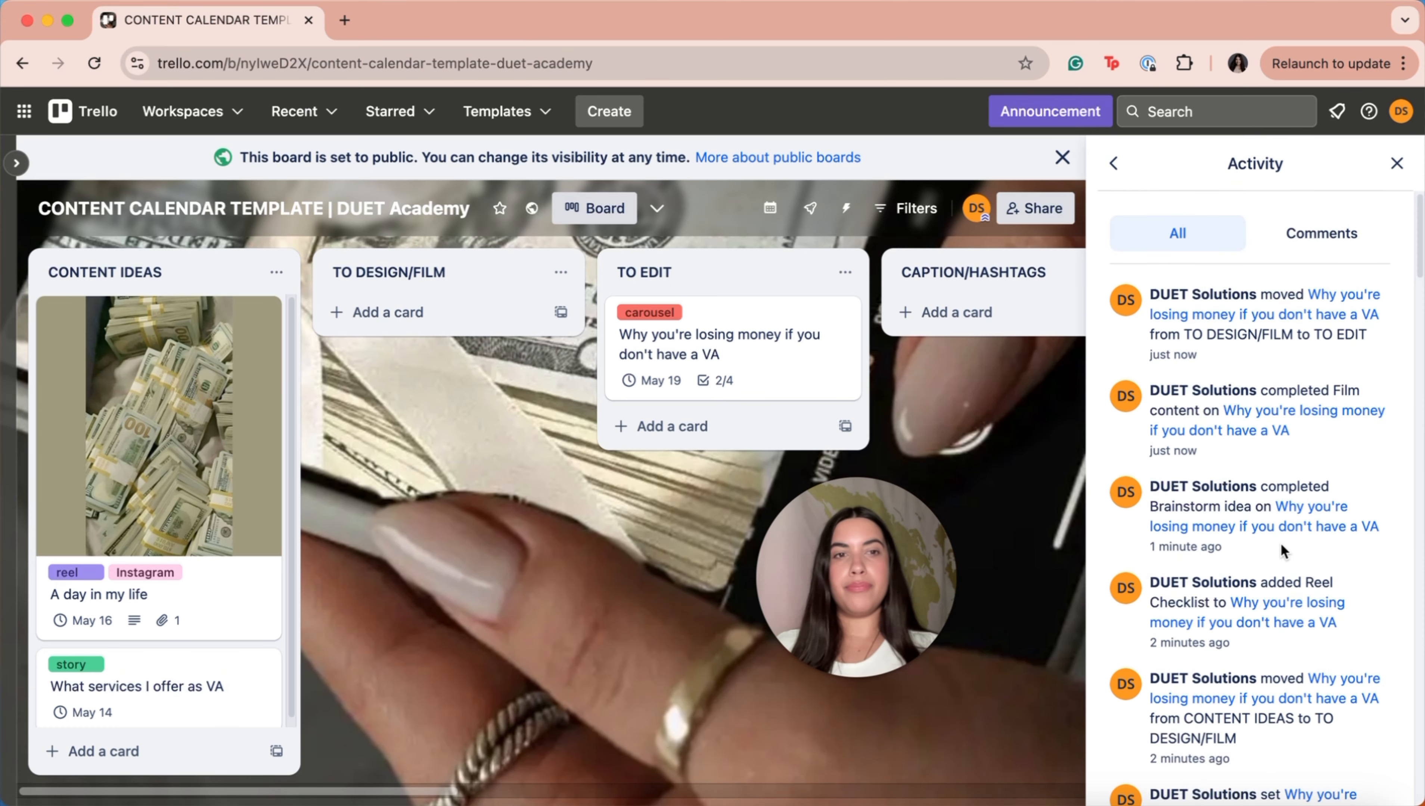
scroll(1281, 543, "down", 10)
scroll(1280, 543, "down", 5)
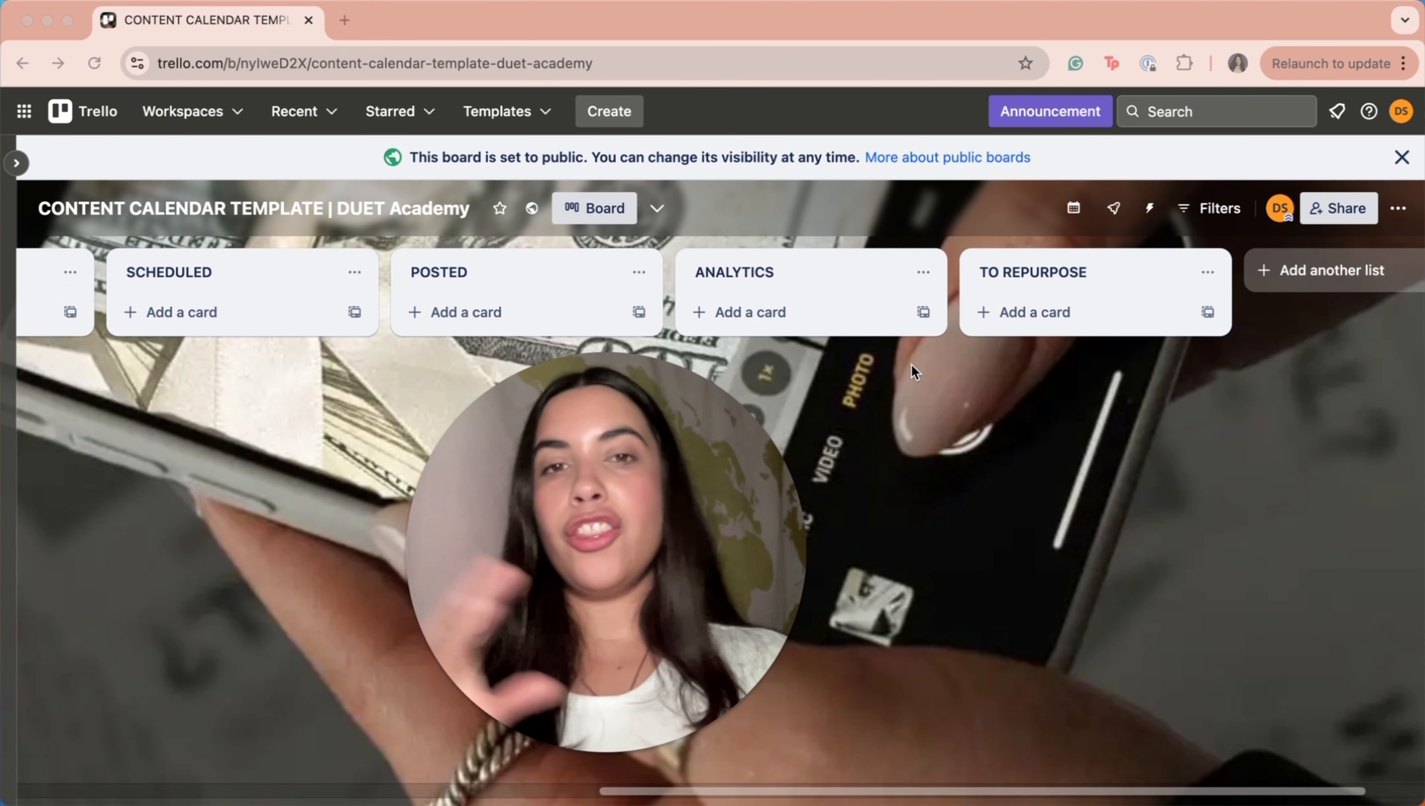
Step: Add a card titled "May" to the ANALYTICS list, open it to view its details, and close it
left_click(754, 312)
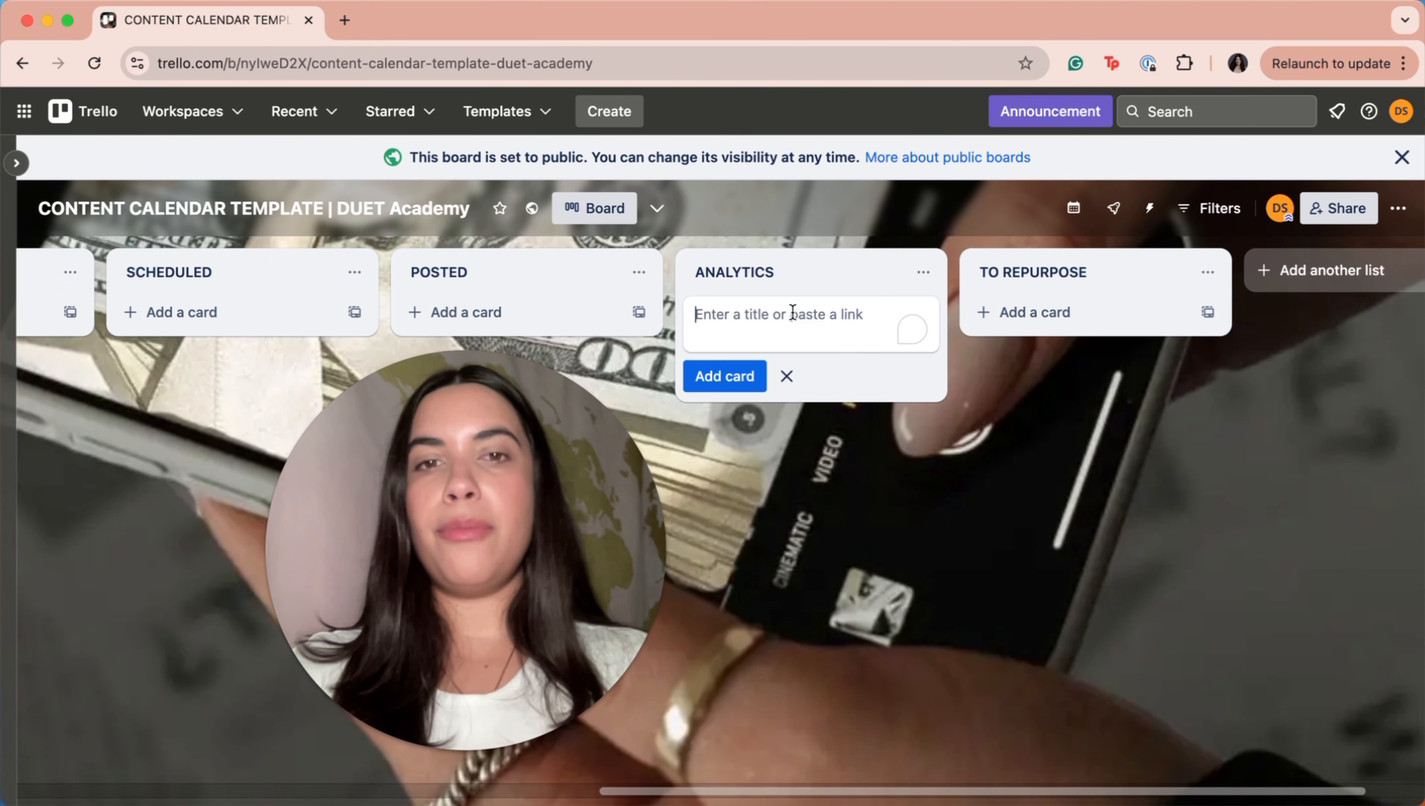
type("May")
key("Return")
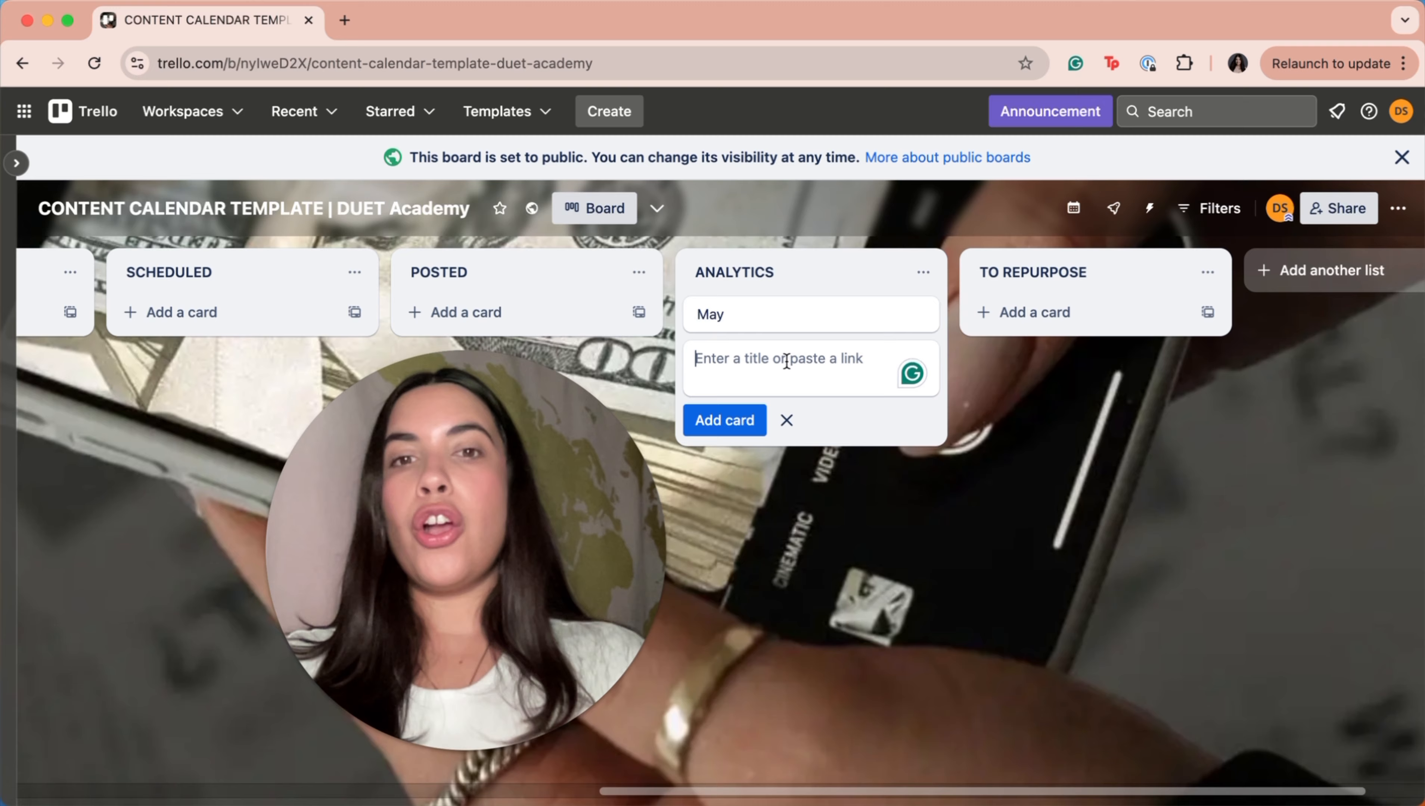
left_click(772, 312)
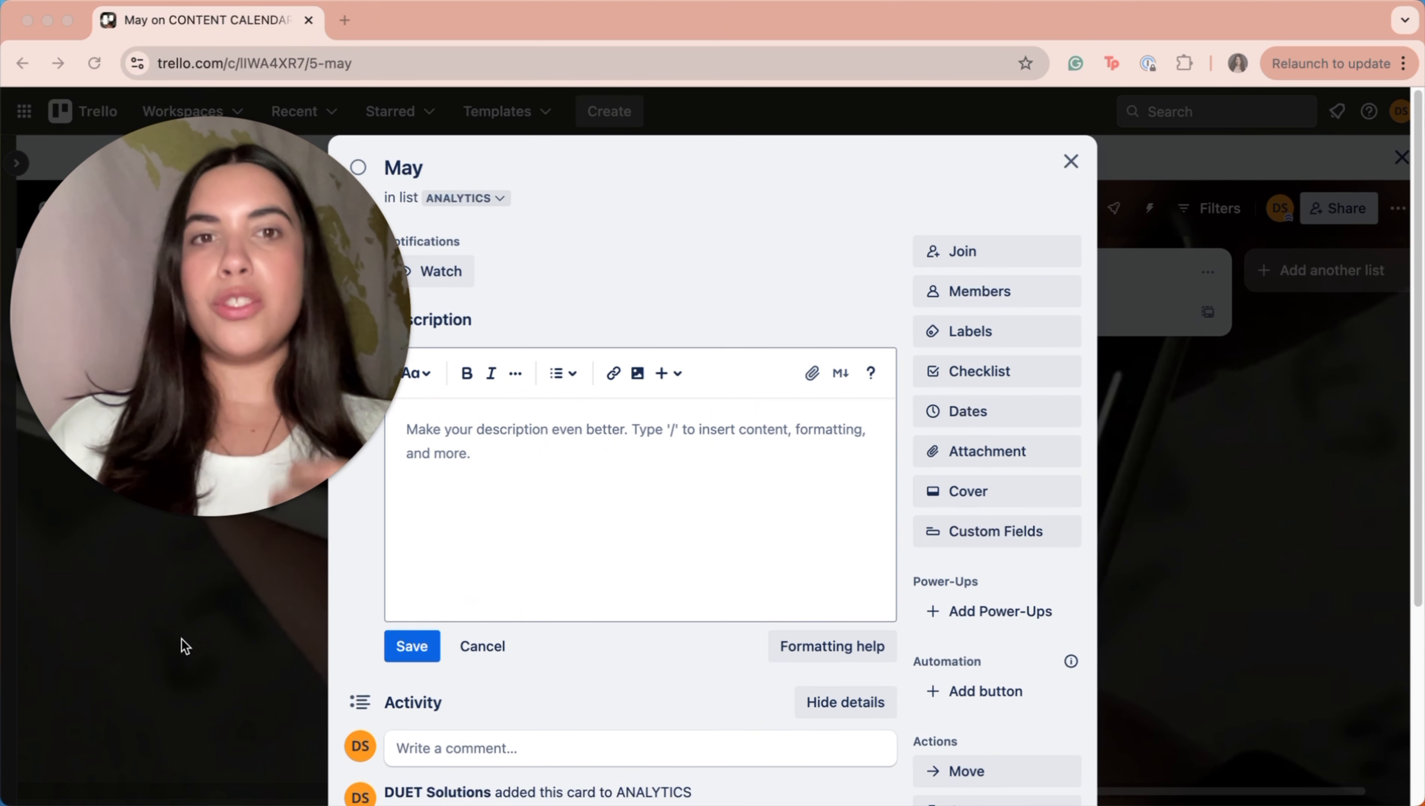
left_click(1070, 161)
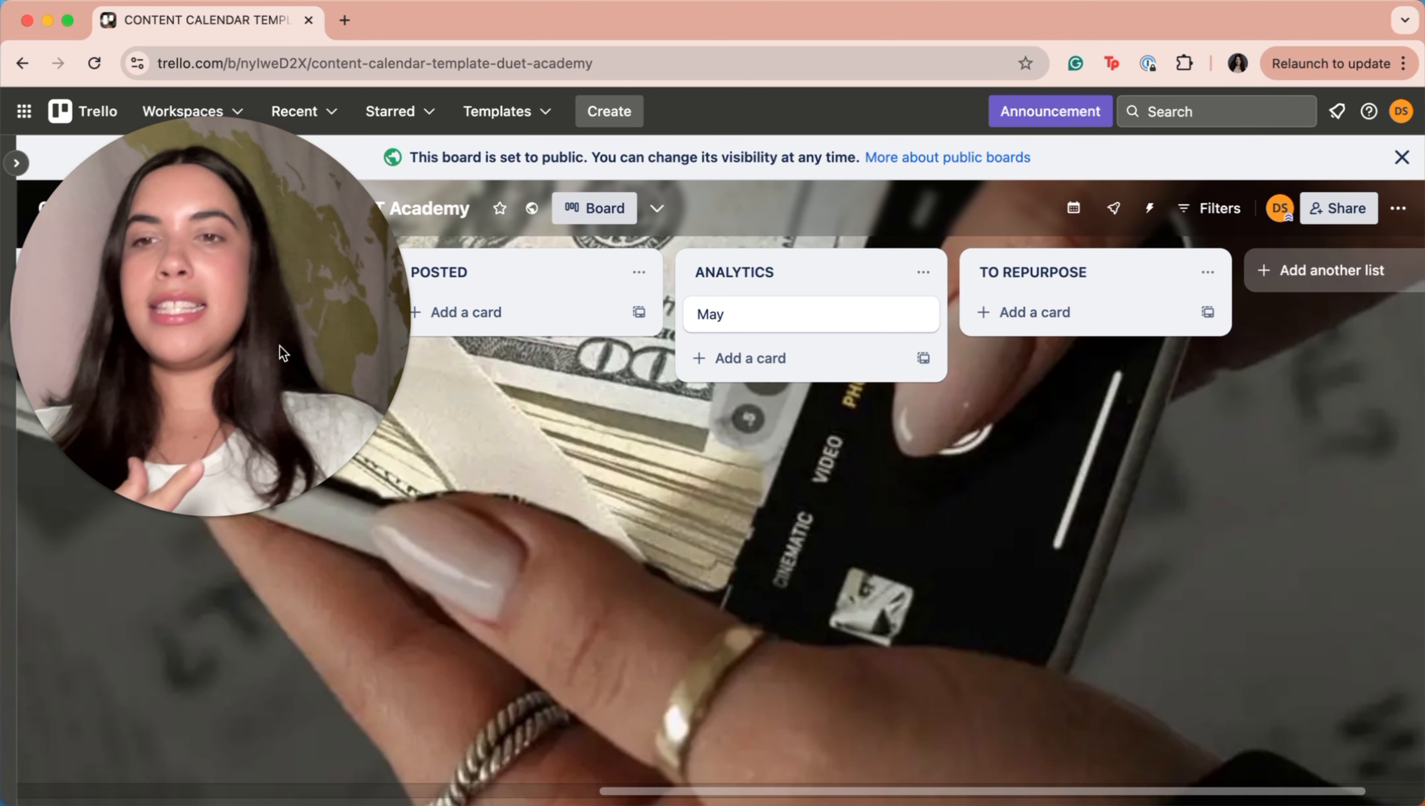
left_click_drag(280, 350, 695, 544)
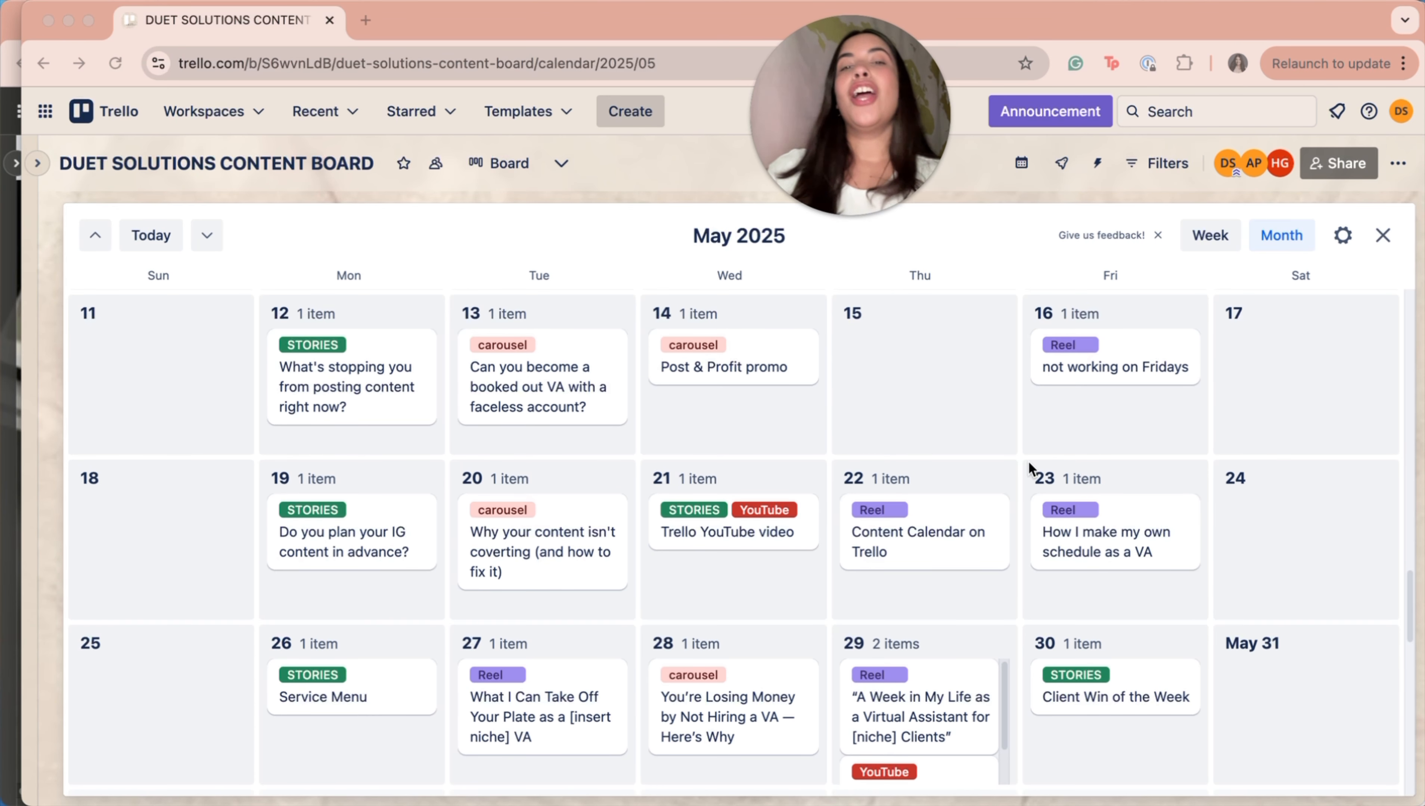
Step: Look through the May 2025 calendar of the DUET SOLUTIONS CONTENT BOARD for the scheduled content, and close the calendar
scroll(1027, 461, "down", 3)
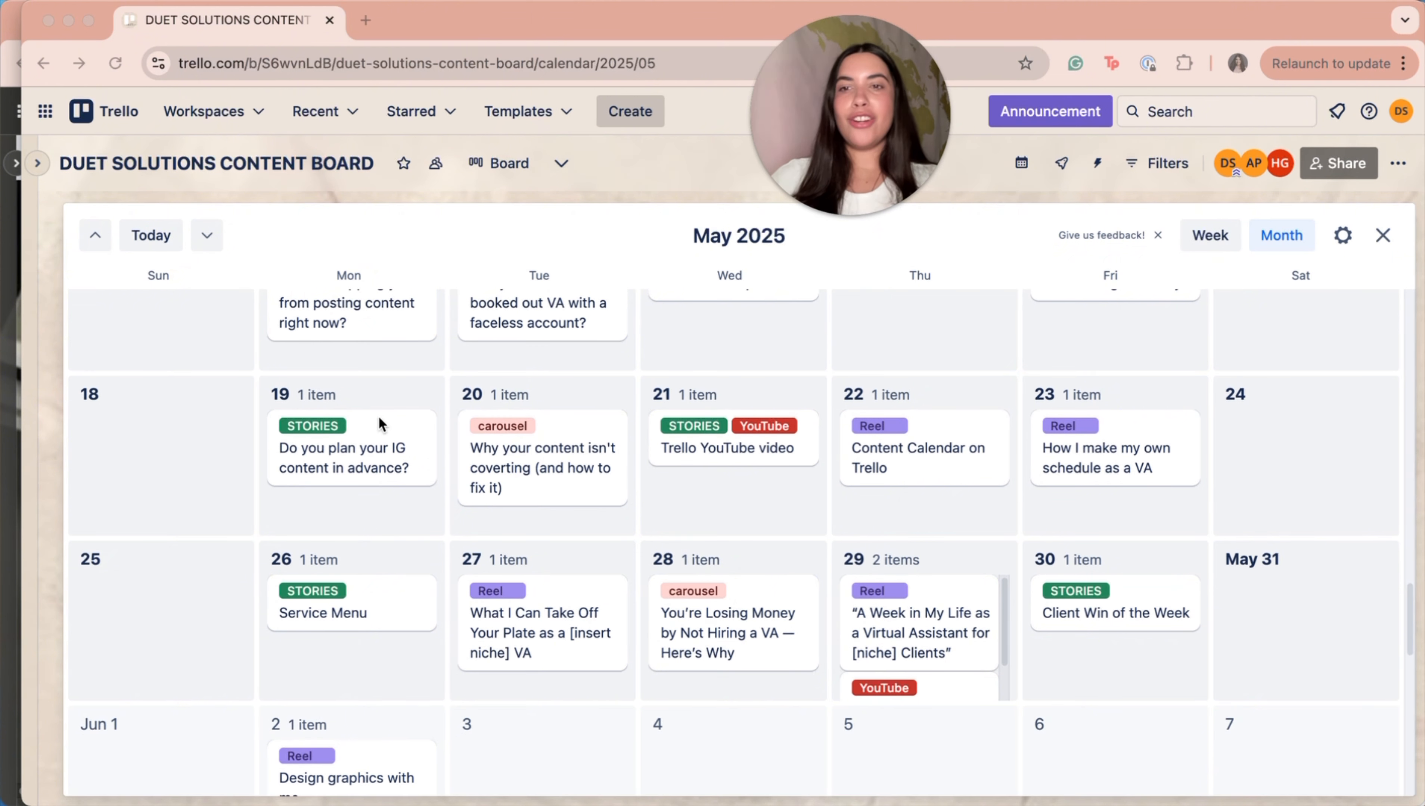
scroll(404, 555, "down", 3)
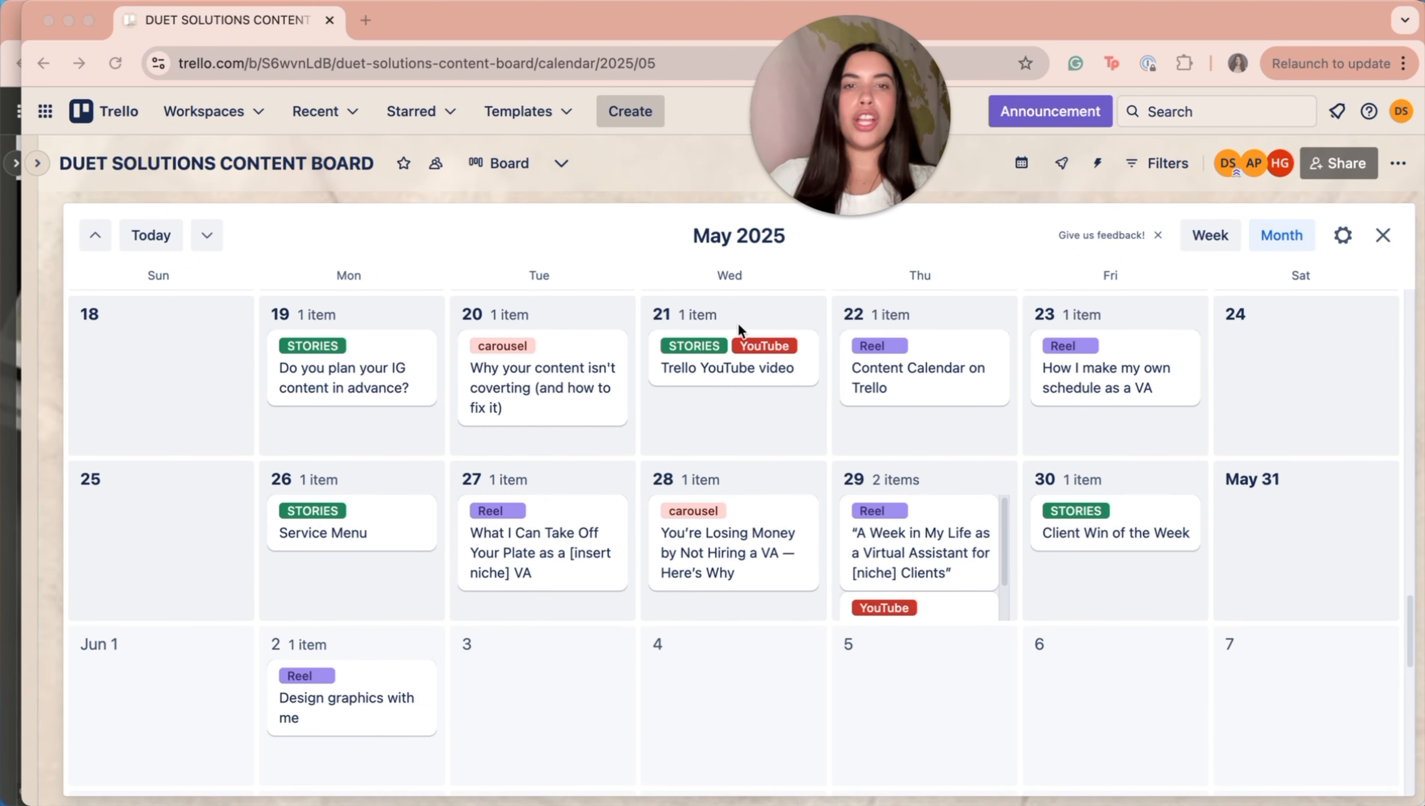
scroll(997, 424, "up", 1)
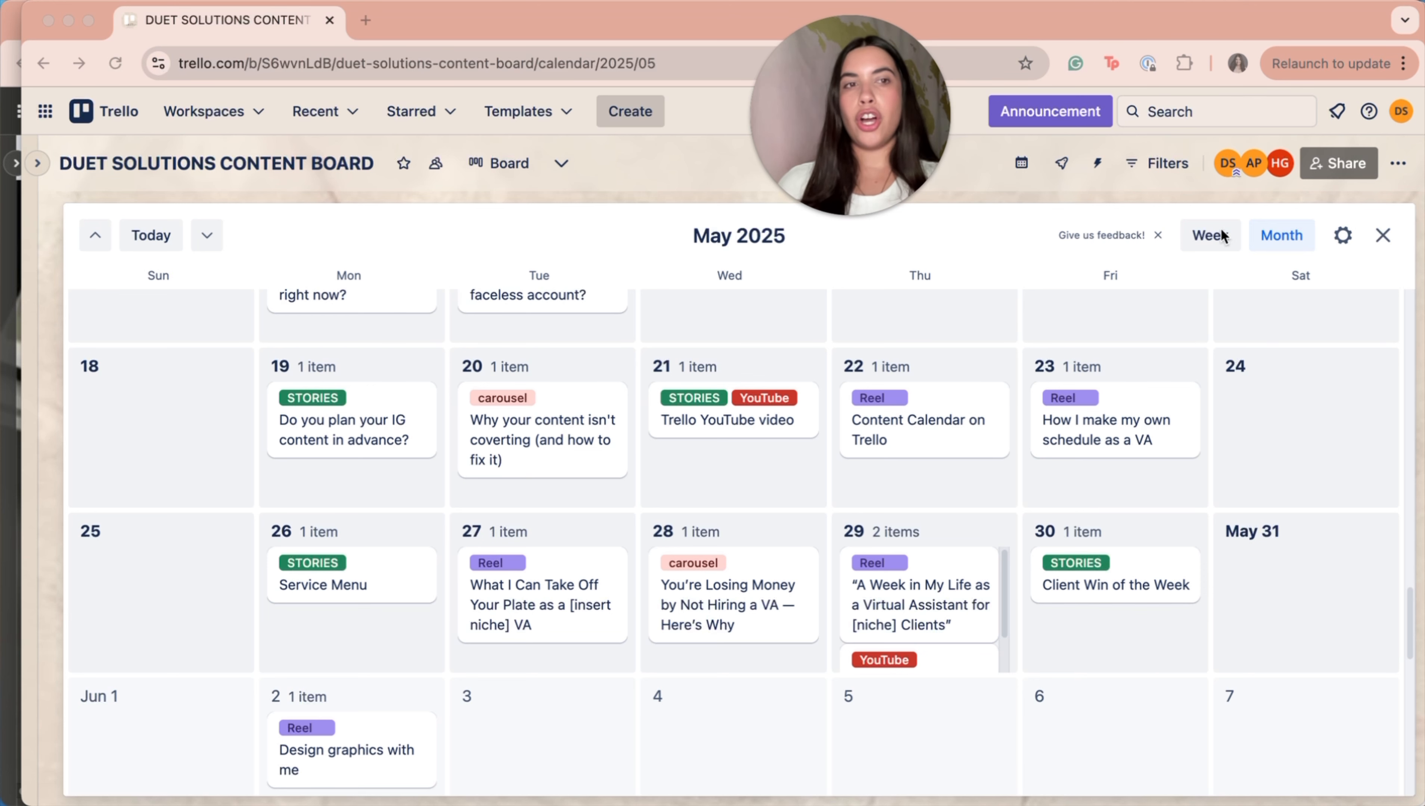
left_click(1382, 236)
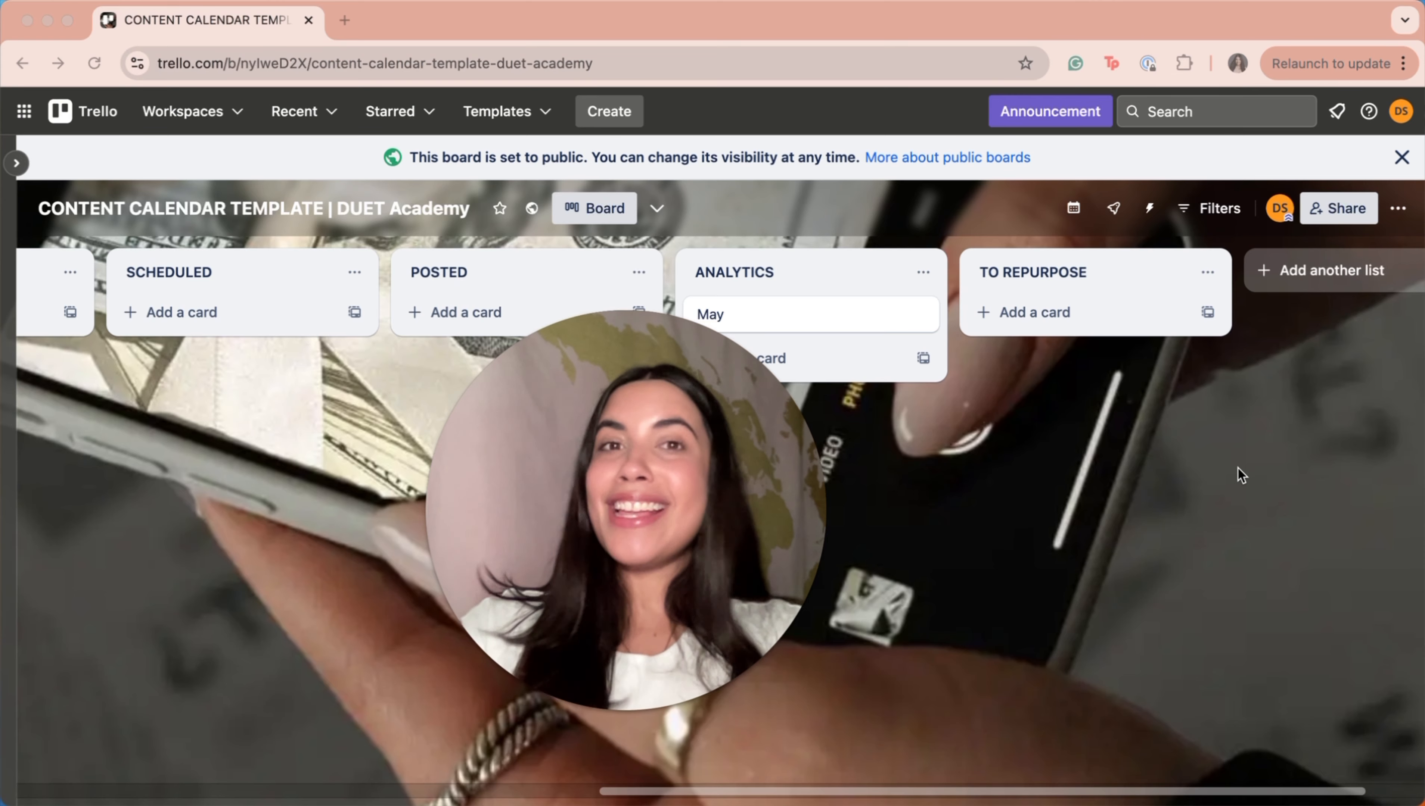